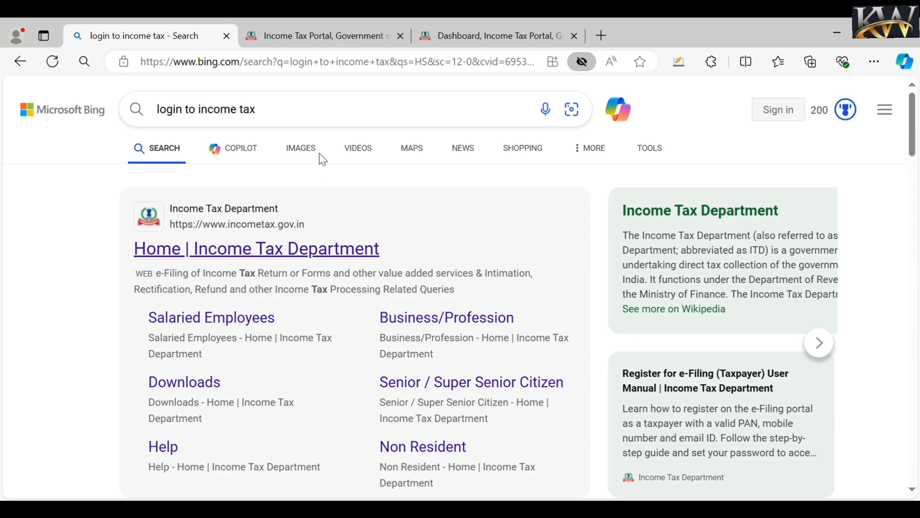
- Switch from the Bing results to the Income Tax Portal tab, then its logged-in Dashboard tab
{"action": "left_click", "coordinate": [308, 43]}
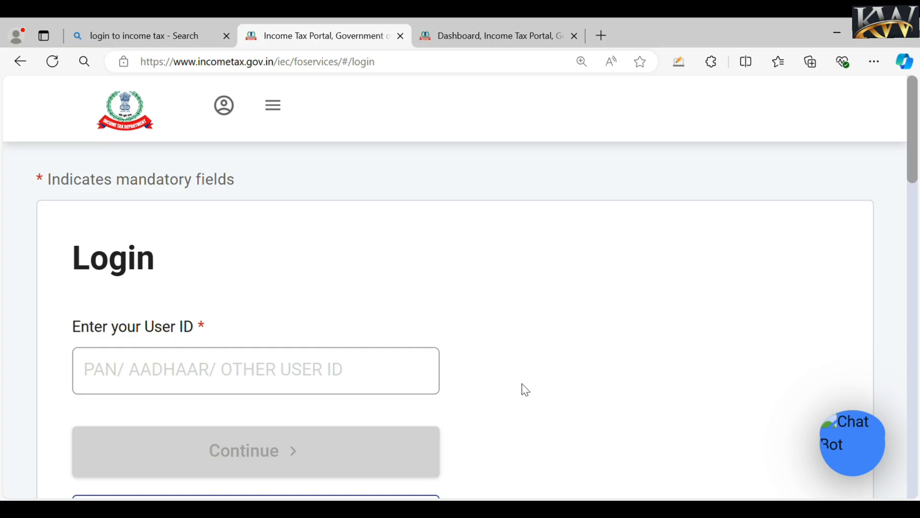
{"action": "left_click", "coordinate": [483, 36]}
{"action": "left_click", "coordinate": [551, 147]}
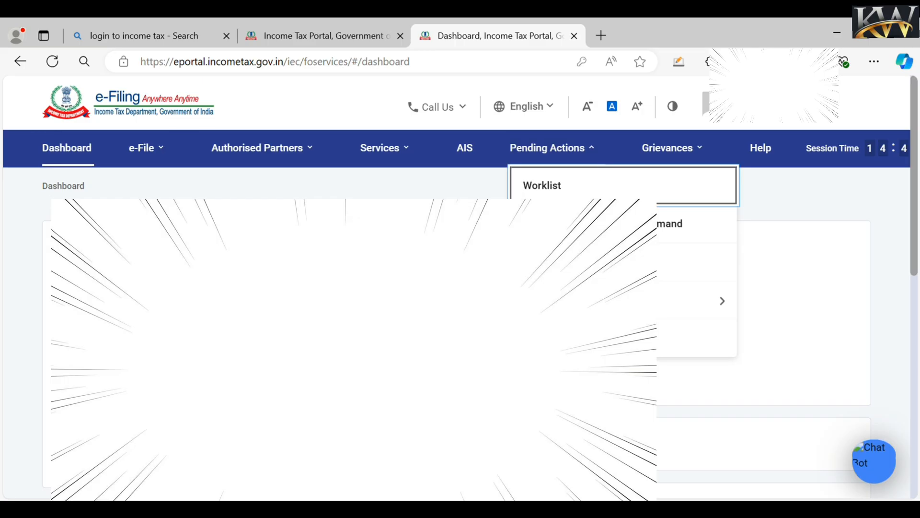
- Dismiss Pending Actions, then go through e-File > Income Tax Returns to File Income Tax Return
{"action": "left_click", "coordinate": [556, 262]}
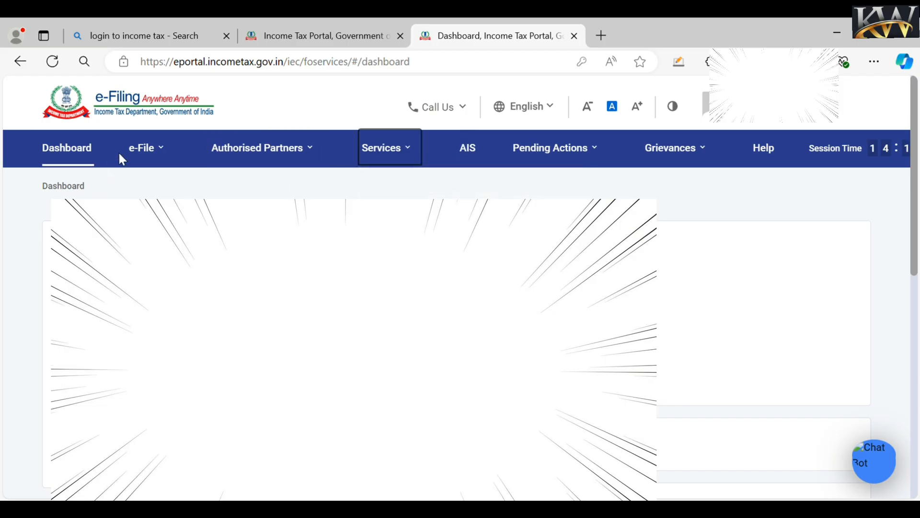
{"action": "mouse_move", "coordinate": [144, 160]}
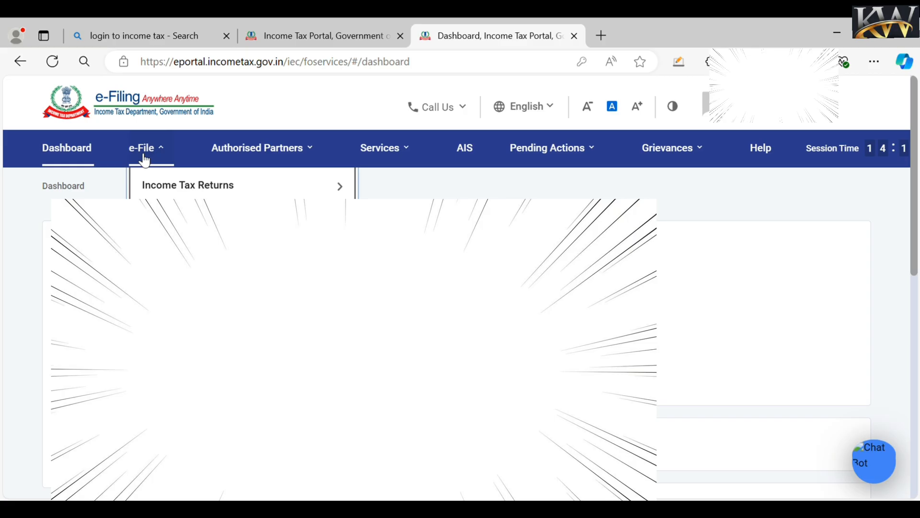
{"action": "mouse_move", "coordinate": [224, 183]}
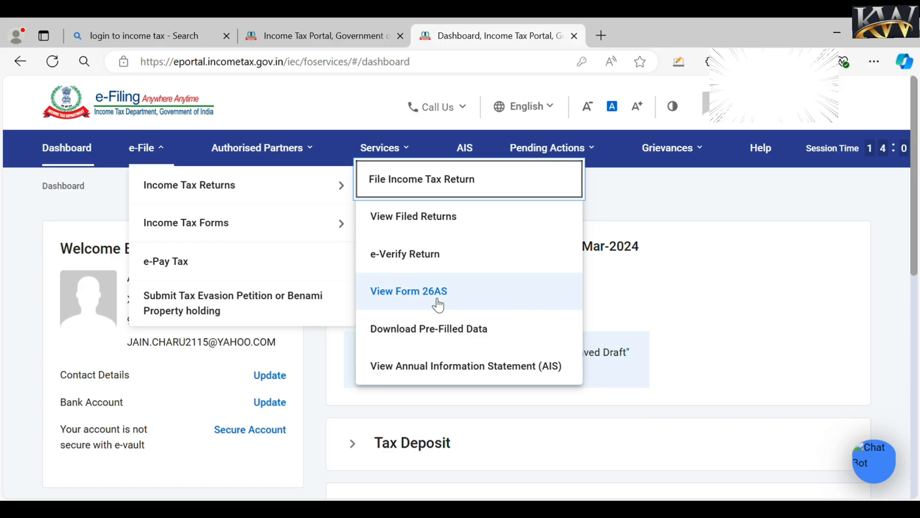
{"action": "left_click", "coordinate": [700, 245]}
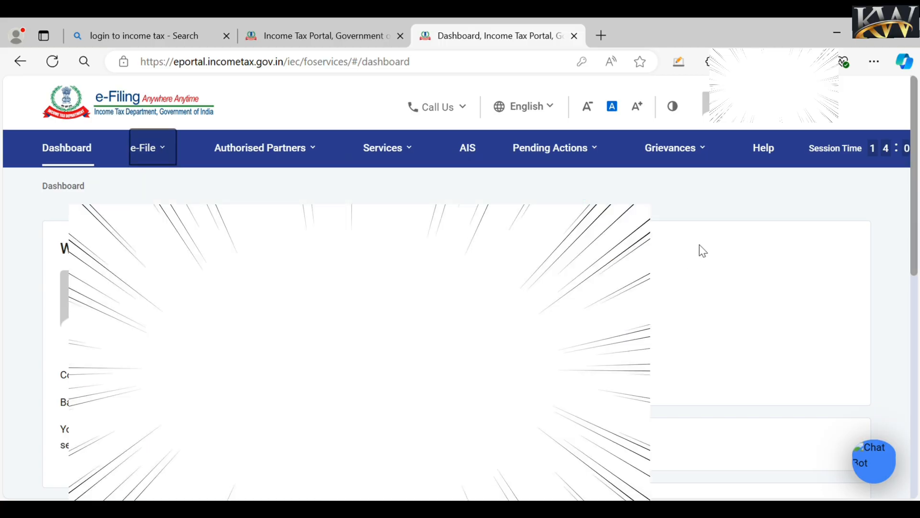
{"action": "left_click", "coordinate": [700, 245]}
{"action": "left_click", "coordinate": [158, 163]}
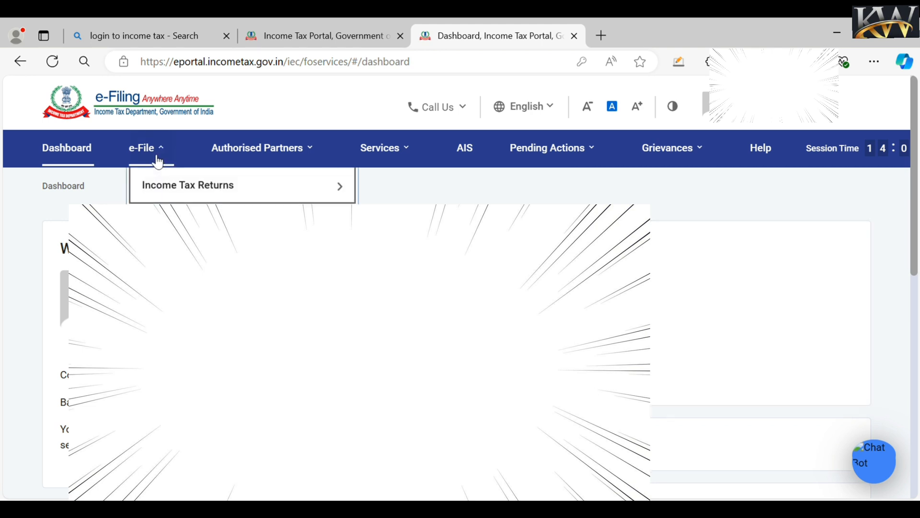
{"action": "mouse_move", "coordinate": [171, 185]}
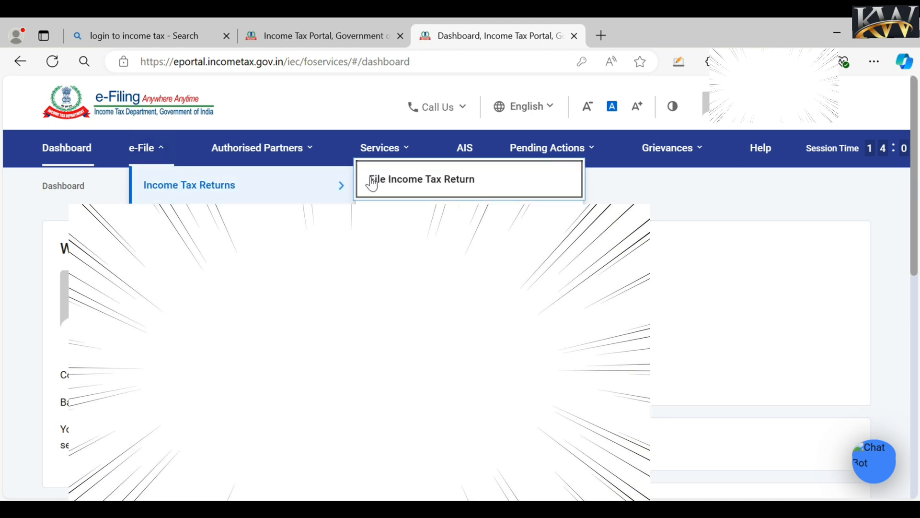
{"action": "left_click", "coordinate": [436, 185]}
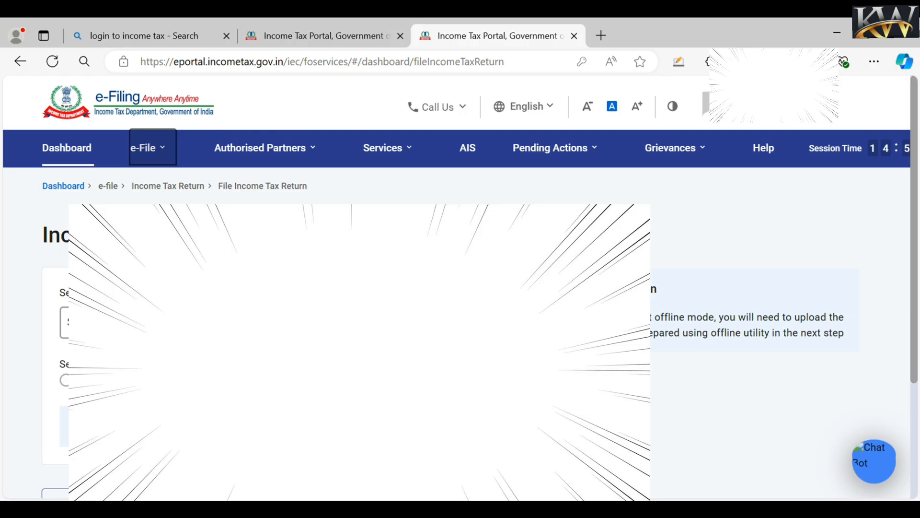
- Choose assessment year 2024-25 (Current A.Y.) with Online filing mode and continue
{"action": "left_click", "coordinate": [205, 332]}
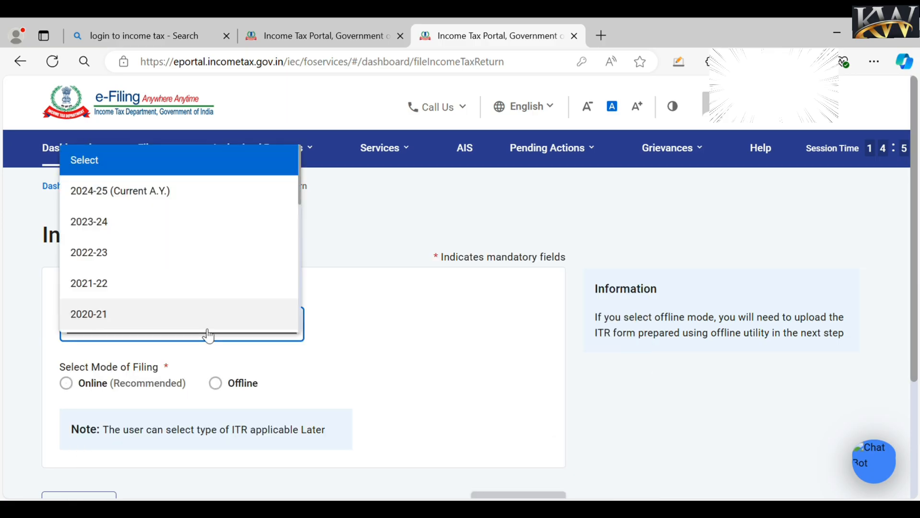
{"action": "left_click", "coordinate": [161, 195]}
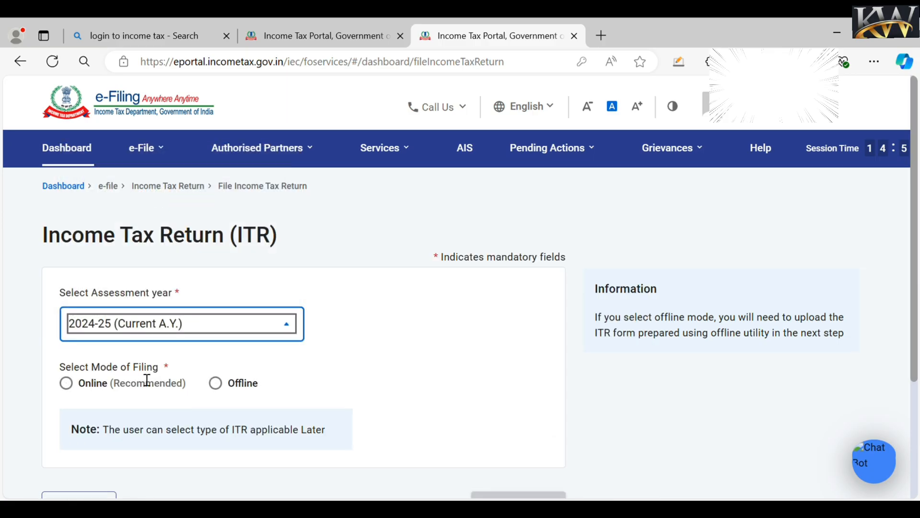
{"action": "left_click", "coordinate": [70, 388]}
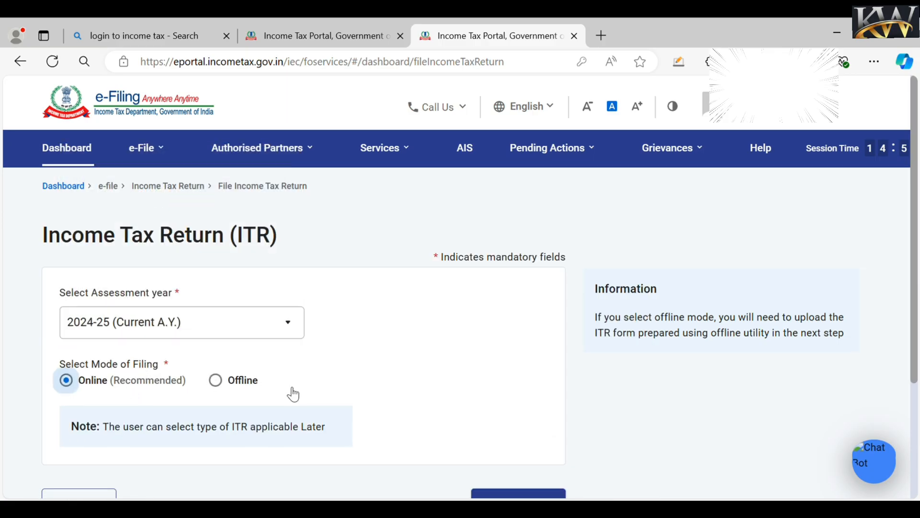
{"action": "scroll", "coordinate": [858, 417], "scroll_direction": "down", "scroll_amount": 1}
{"action": "scroll", "coordinate": [696, 388], "scroll_direction": "down", "scroll_amount": 1}
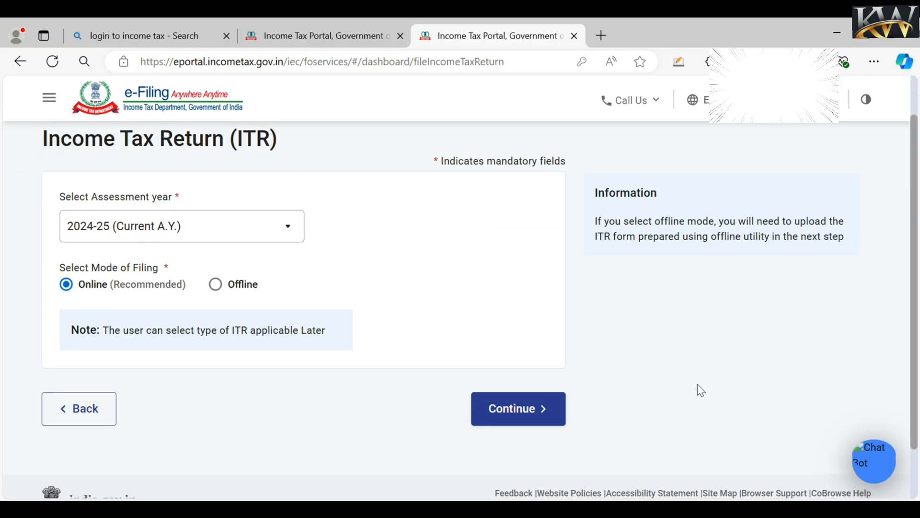
{"action": "left_click", "coordinate": [524, 415]}
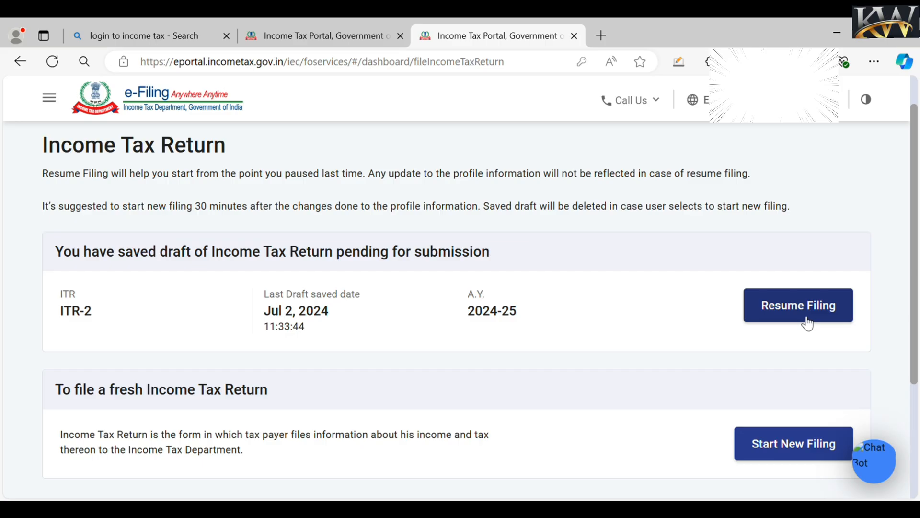
- Discard the saved draft, start a new filing and set the status to Individual
{"action": "left_click", "coordinate": [788, 448]}
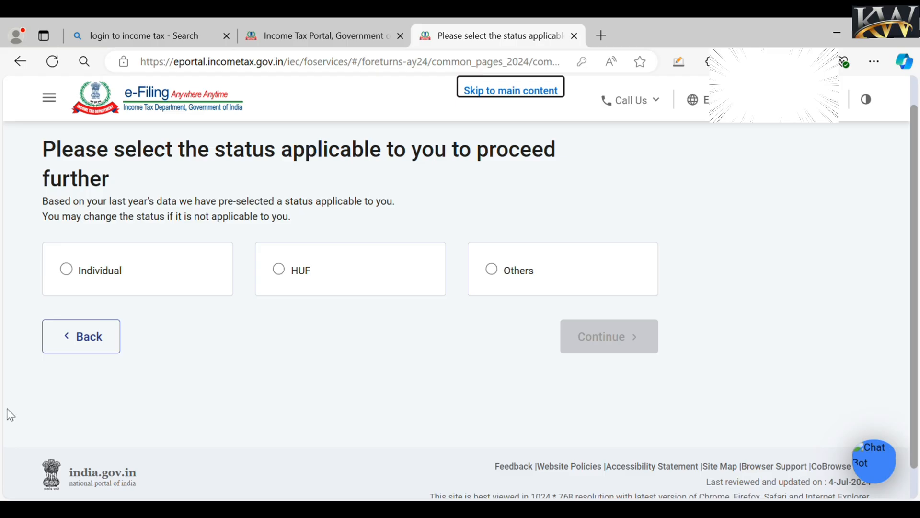
{"action": "scroll", "coordinate": [9, 413], "scroll_direction": "down", "scroll_amount": 1}
{"action": "left_click", "coordinate": [66, 236]}
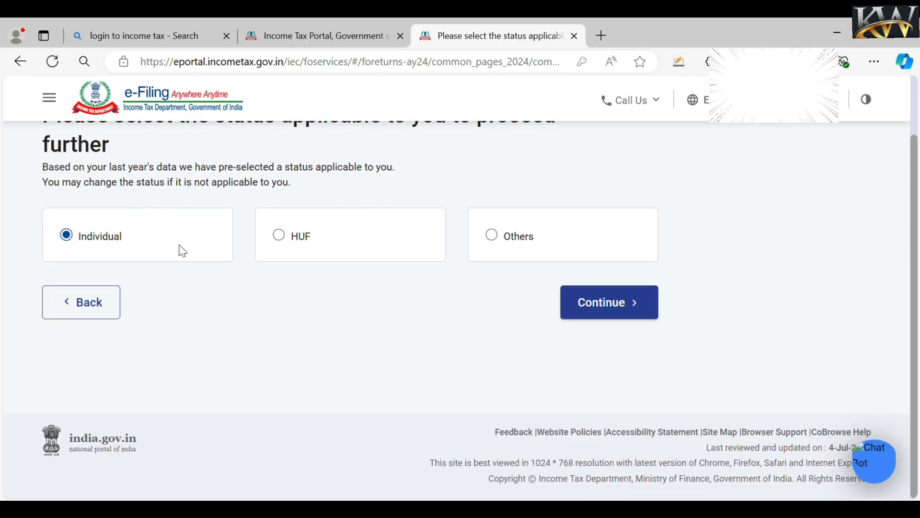
{"action": "left_click", "coordinate": [624, 302]}
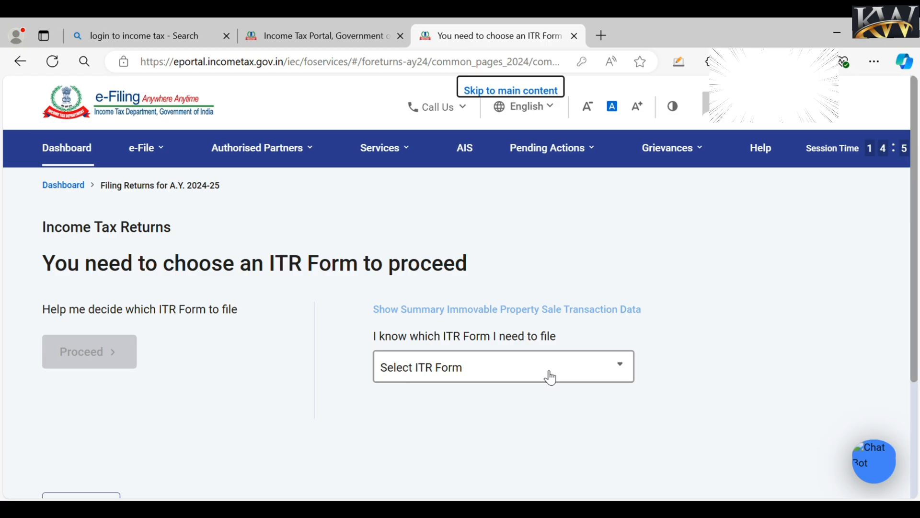
- Select ITR - 2 as the return form and proceed with it
{"action": "left_click", "coordinate": [550, 377]}
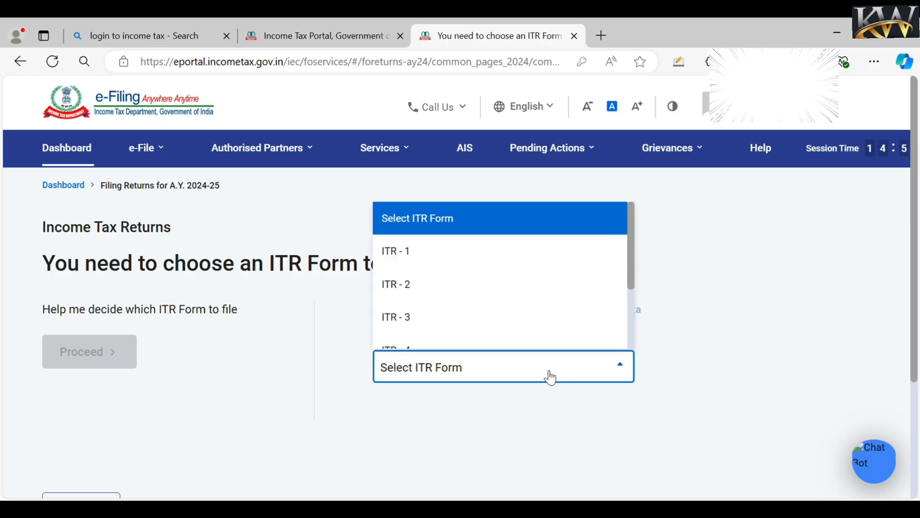
{"action": "left_click", "coordinate": [467, 288]}
{"action": "left_click", "coordinate": [459, 485]}
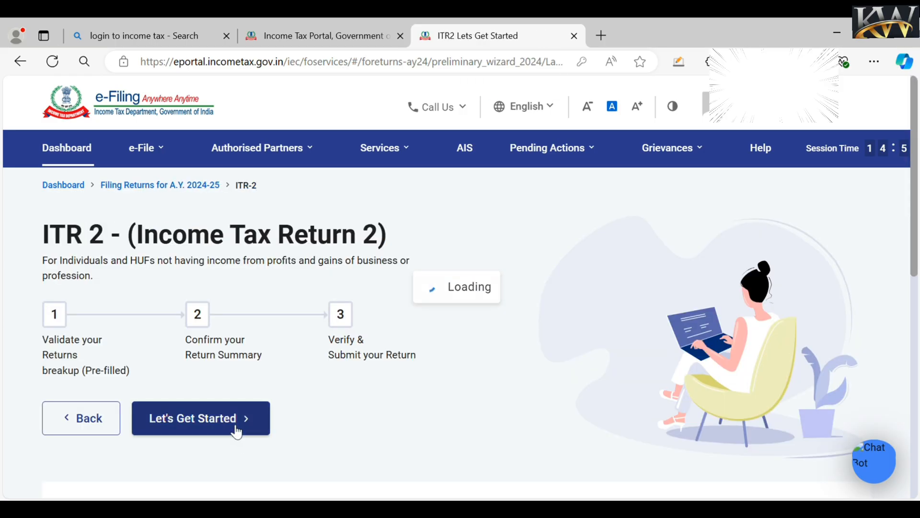
- Begin the questionnaire and give 'Taxable income is more than basic exemption limit' as the filing reason
{"action": "left_click", "coordinate": [236, 432]}
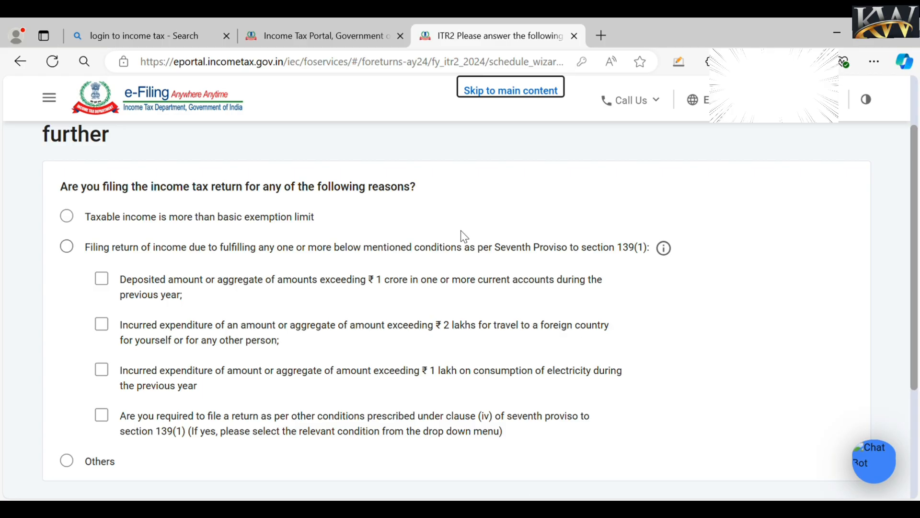
{"action": "left_click", "coordinate": [67, 218]}
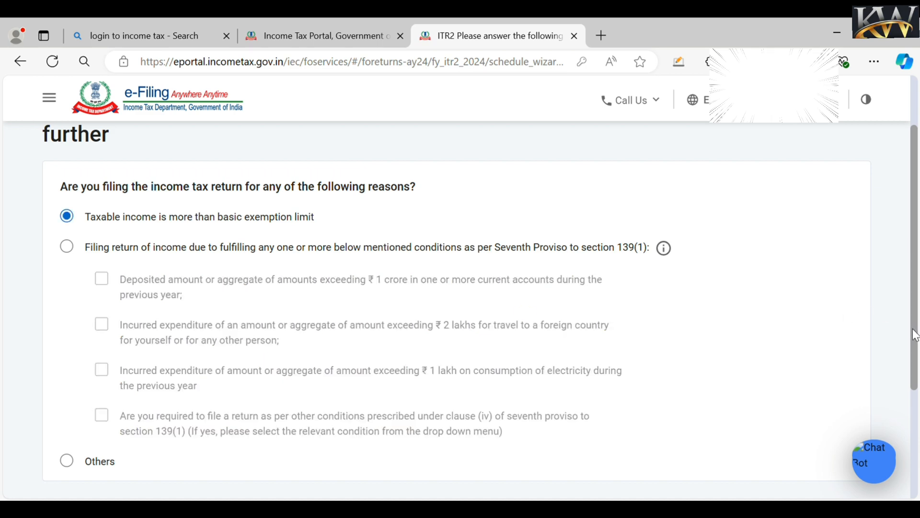
{"action": "scroll", "coordinate": [915, 334], "scroll_direction": "down", "scroll_amount": 3}
{"action": "left_click", "coordinate": [829, 396]}
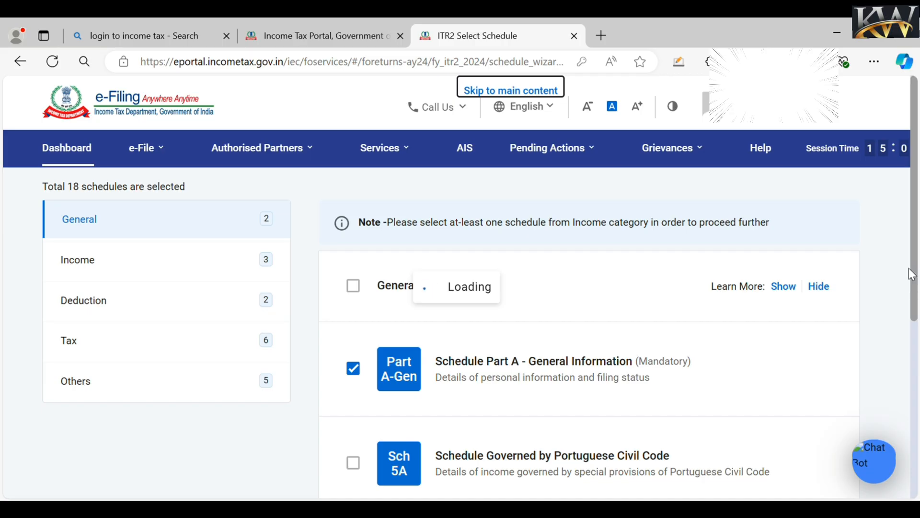
- Open the Income schedule category and include Schedule House Property and Schedule Capital Gains
{"action": "scroll", "coordinate": [915, 336], "scroll_direction": "down", "scroll_amount": 1}
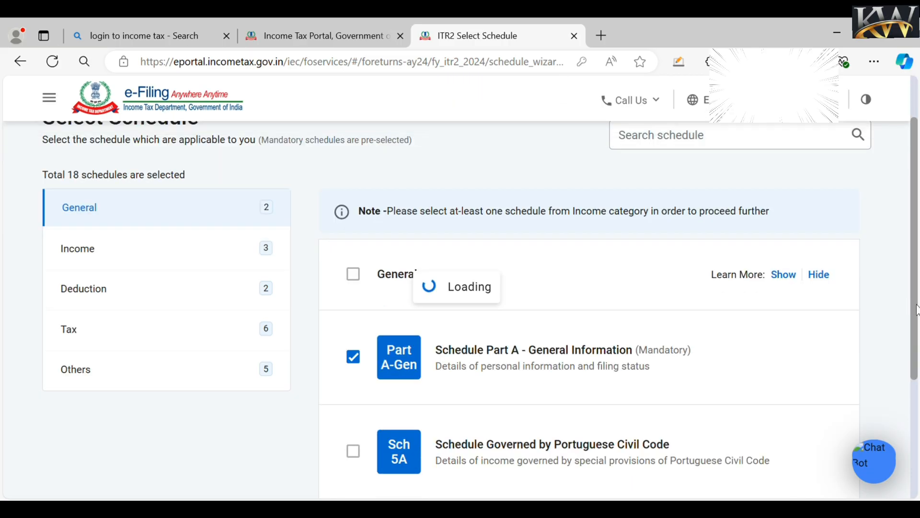
{"action": "scroll", "coordinate": [906, 372], "scroll_direction": "down", "scroll_amount": 3}
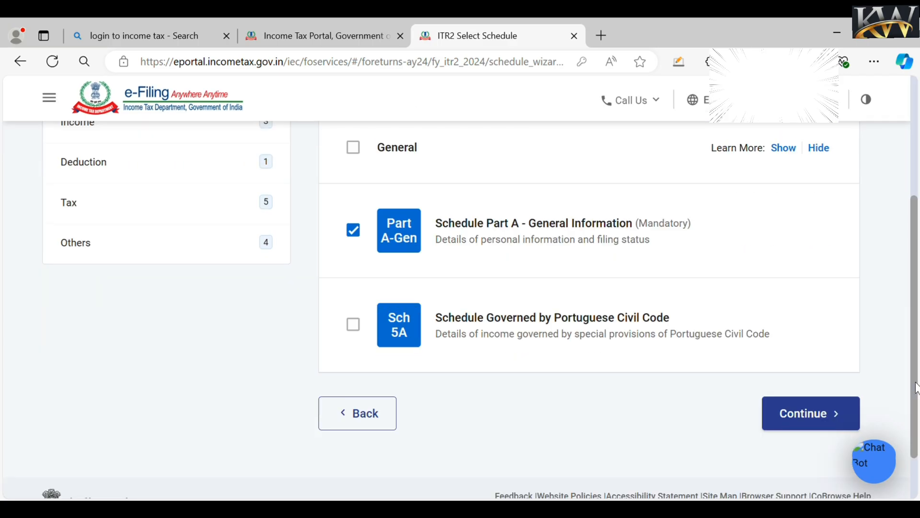
{"action": "left_click", "coordinate": [832, 415]}
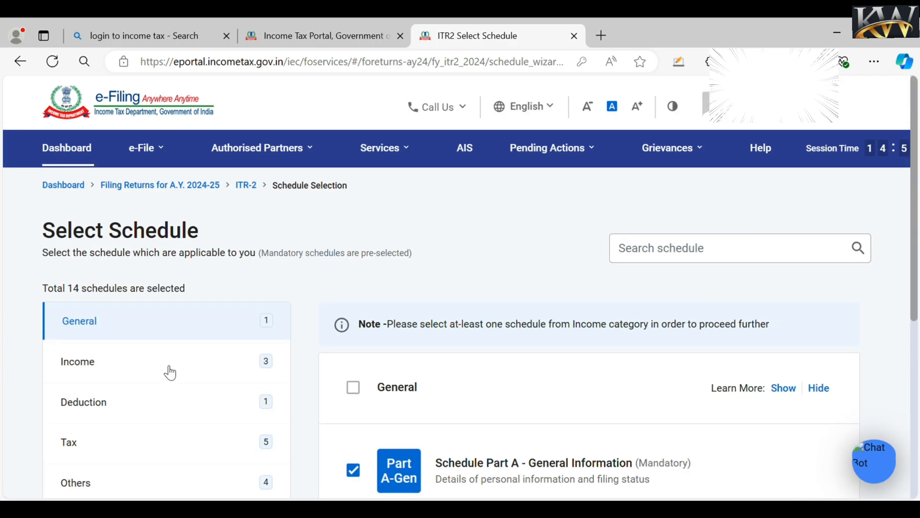
{"action": "left_click", "coordinate": [170, 373]}
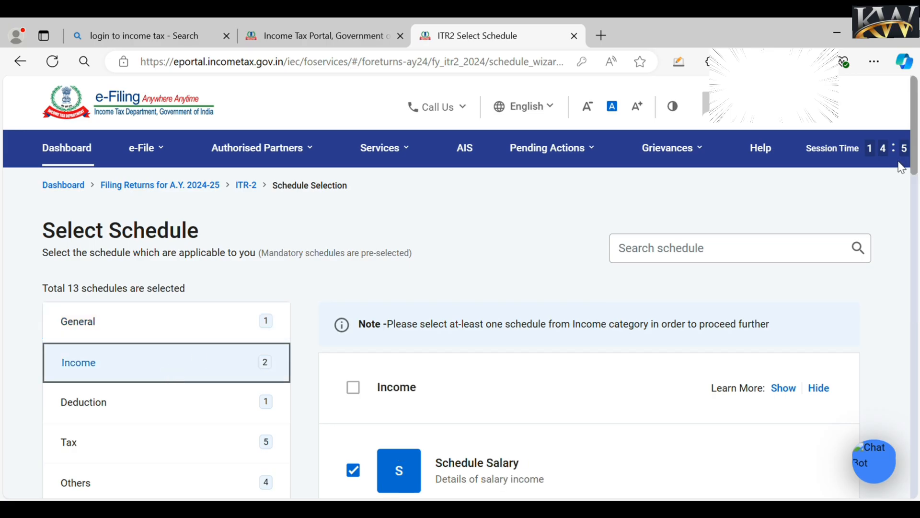
{"action": "left_click", "coordinate": [917, 209]}
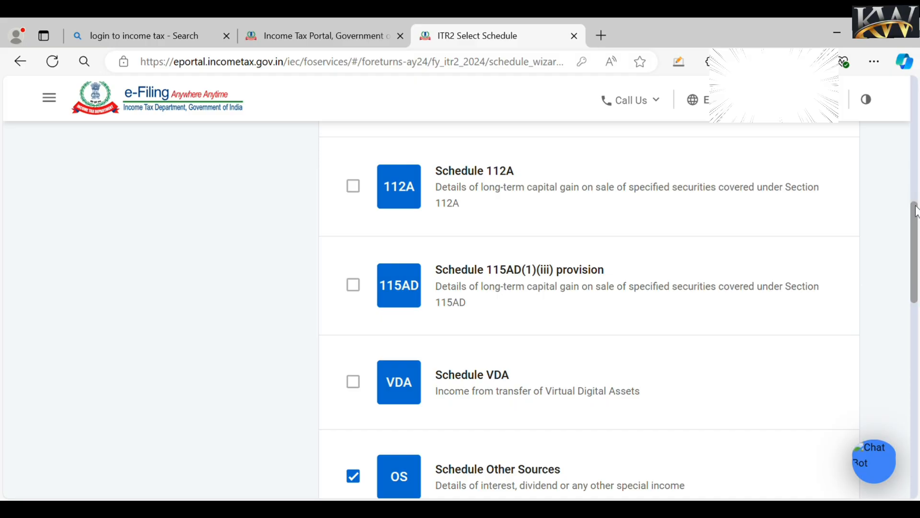
{"action": "left_click_drag", "start_coordinate": [916, 211], "coordinate": [910, 137]}
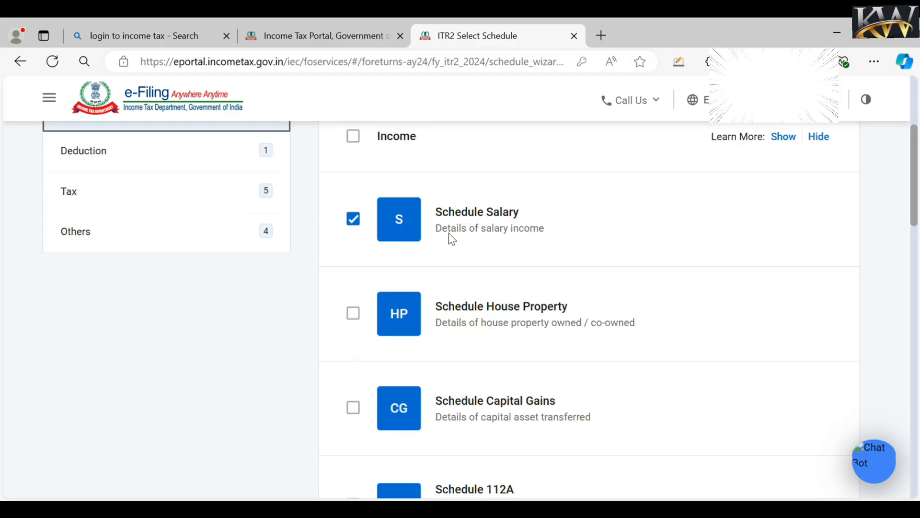
{"action": "left_click", "coordinate": [363, 317]}
{"action": "left_click", "coordinate": [363, 412]}
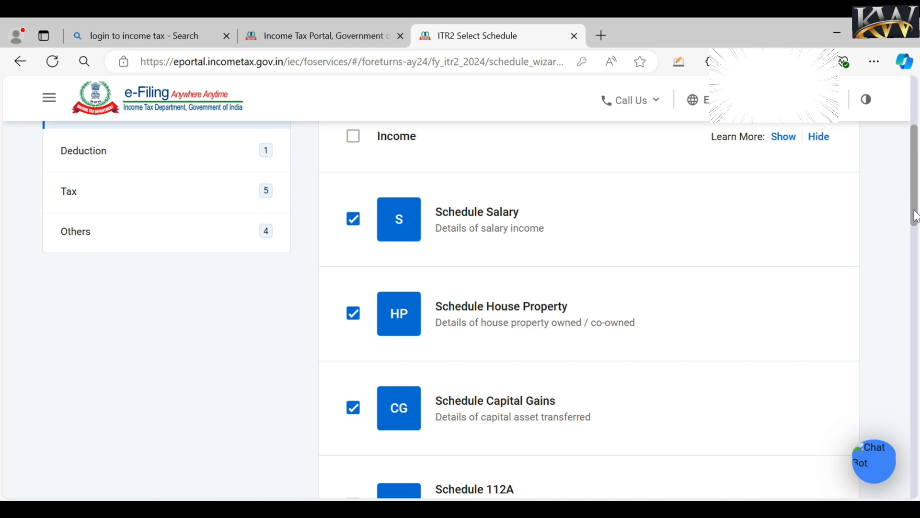
- Tick Schedules 112A, VDA and Exempt Income in the selection
{"action": "left_click_drag", "start_coordinate": [916, 217], "coordinate": [915, 257]}
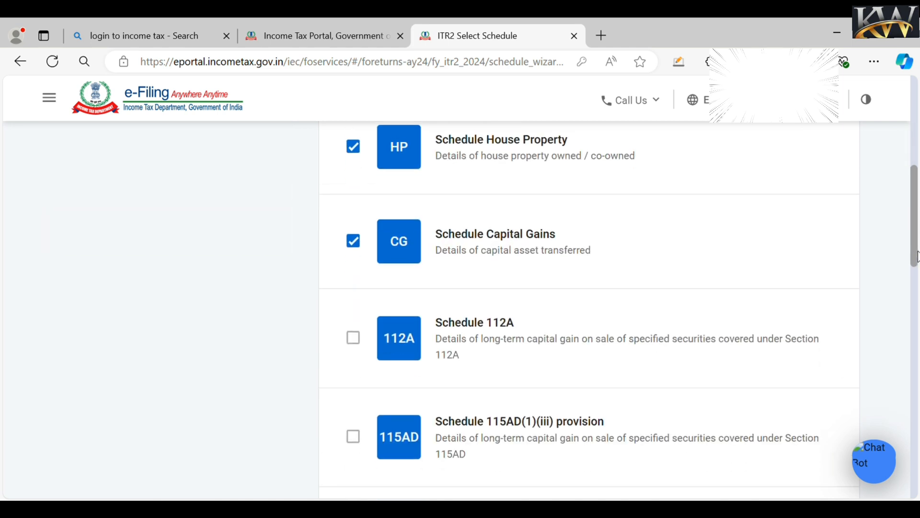
{"action": "left_click", "coordinate": [353, 334]}
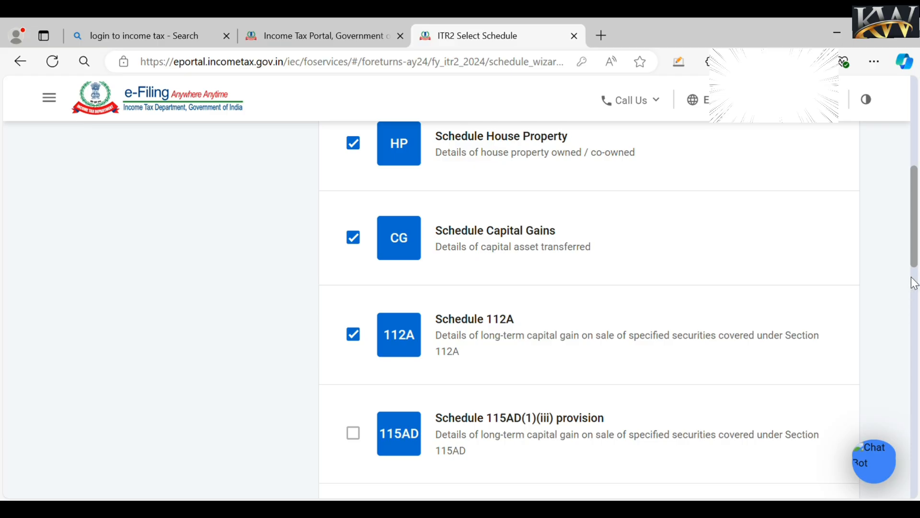
{"action": "left_click_drag", "start_coordinate": [914, 259], "coordinate": [906, 323]}
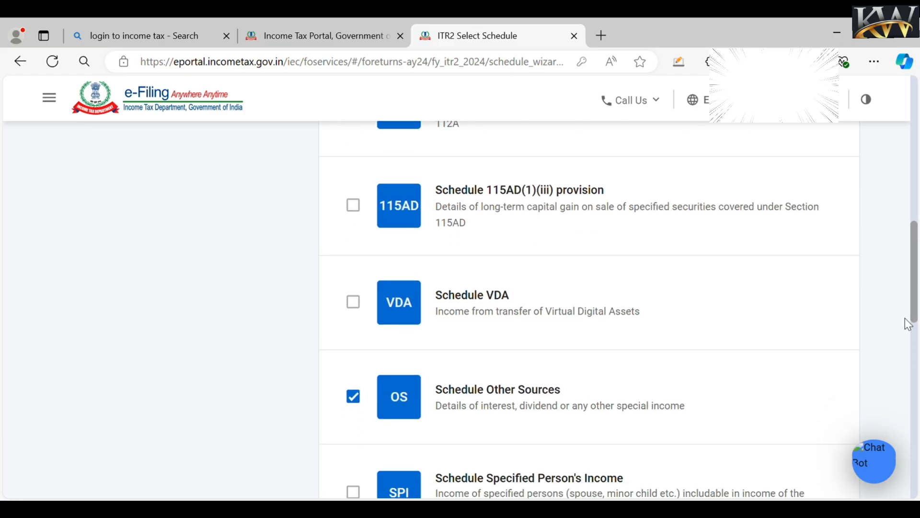
{"action": "left_click", "coordinate": [355, 303]}
{"action": "left_click_drag", "start_coordinate": [915, 311], "coordinate": [916, 334]}
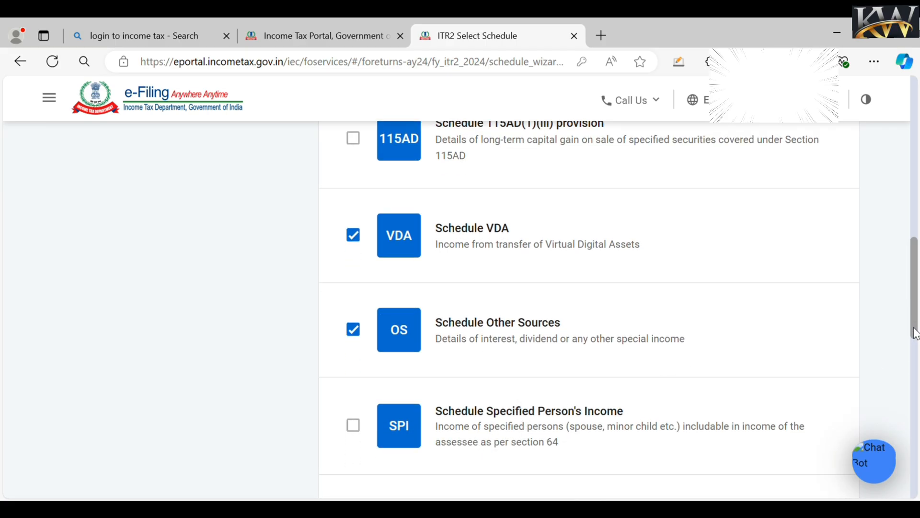
{"action": "scroll", "coordinate": [915, 342], "scroll_direction": "down", "scroll_amount": 3}
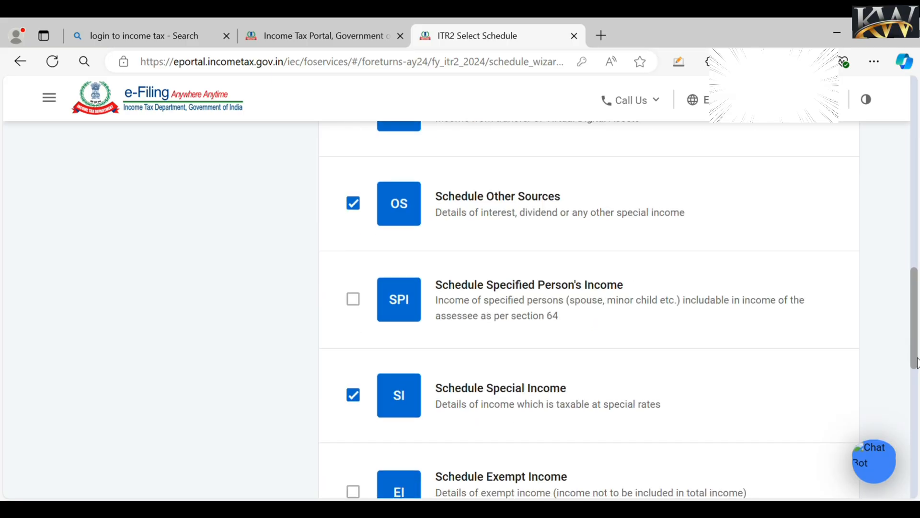
{"action": "scroll", "coordinate": [915, 363], "scroll_direction": "down", "scroll_amount": 2}
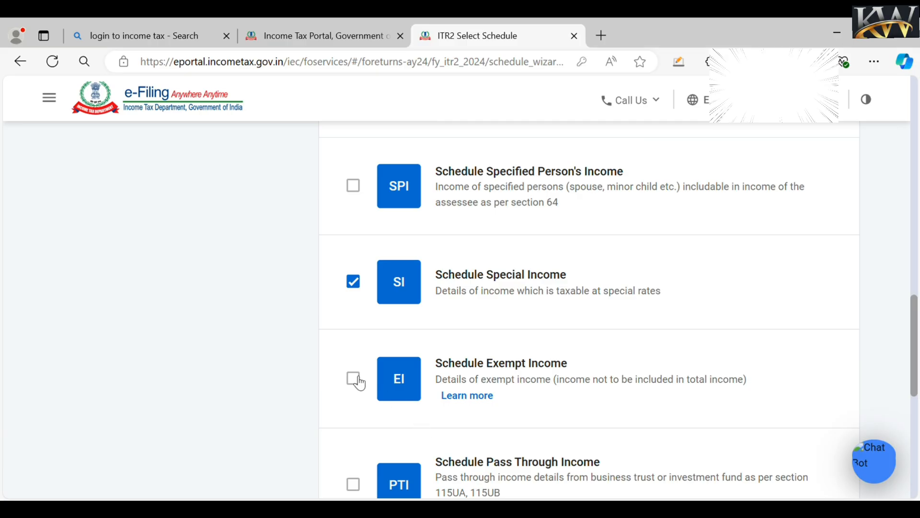
{"action": "left_click", "coordinate": [355, 380]}
- Continue past schedule selection and acknowledge the Note dialog
{"action": "scroll", "coordinate": [911, 365], "scroll_direction": "down", "scroll_amount": 3}
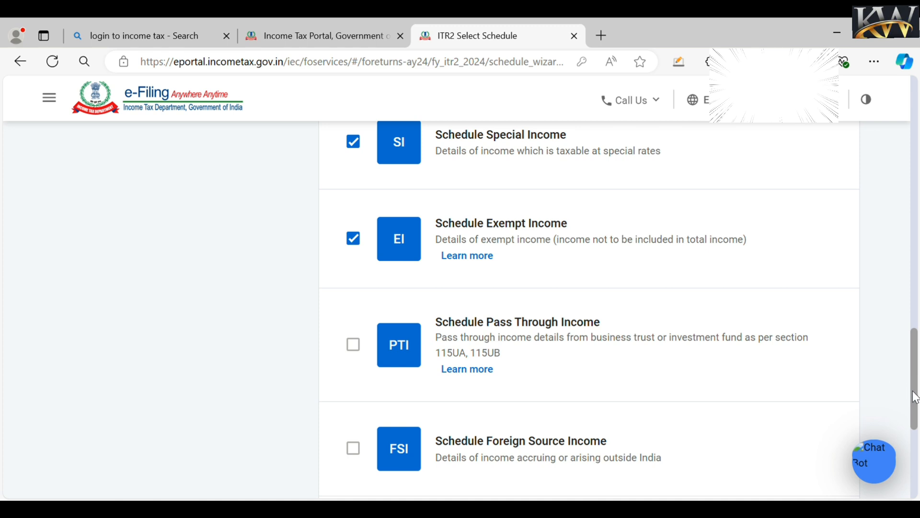
{"action": "scroll", "coordinate": [914, 396], "scroll_direction": "down", "scroll_amount": 4}
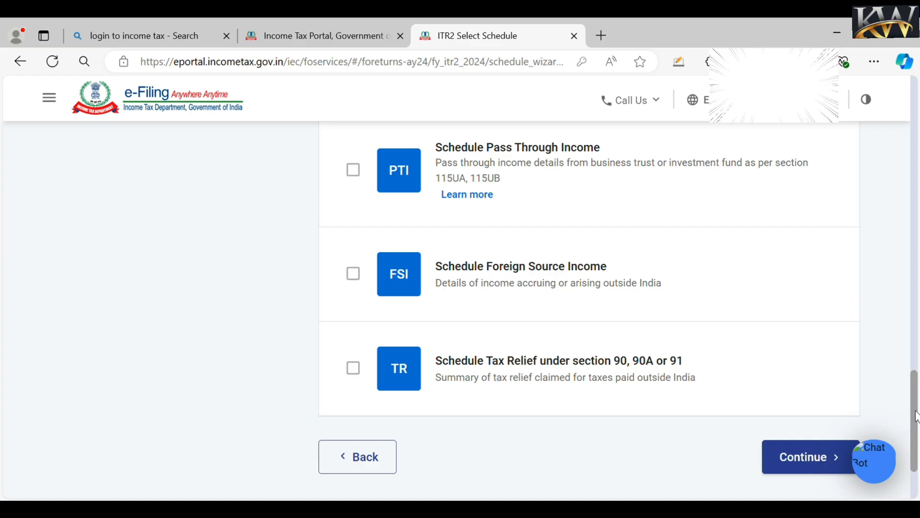
{"action": "scroll", "coordinate": [885, 308], "scroll_direction": "up", "scroll_amount": 20}
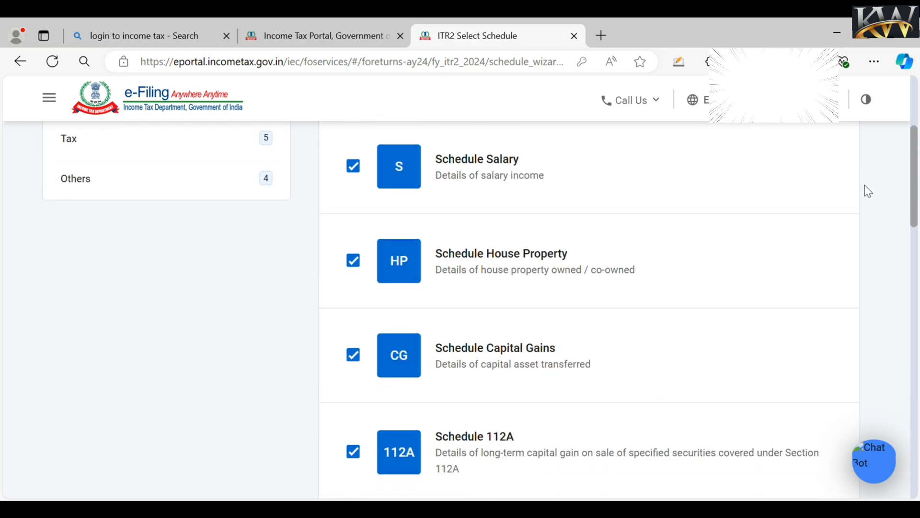
{"action": "scroll", "coordinate": [879, 304], "scroll_direction": "down", "scroll_amount": 20}
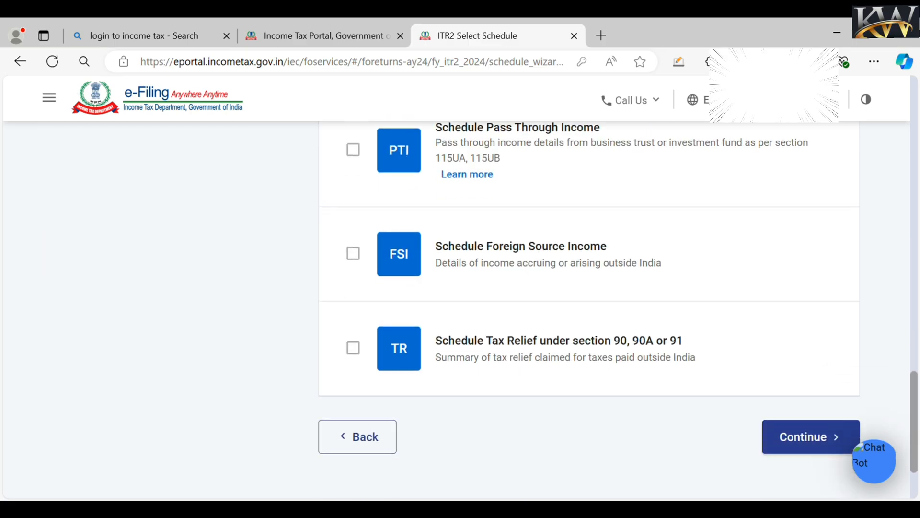
{"action": "scroll", "coordinate": [810, 426], "scroll_direction": "down", "scroll_amount": 1}
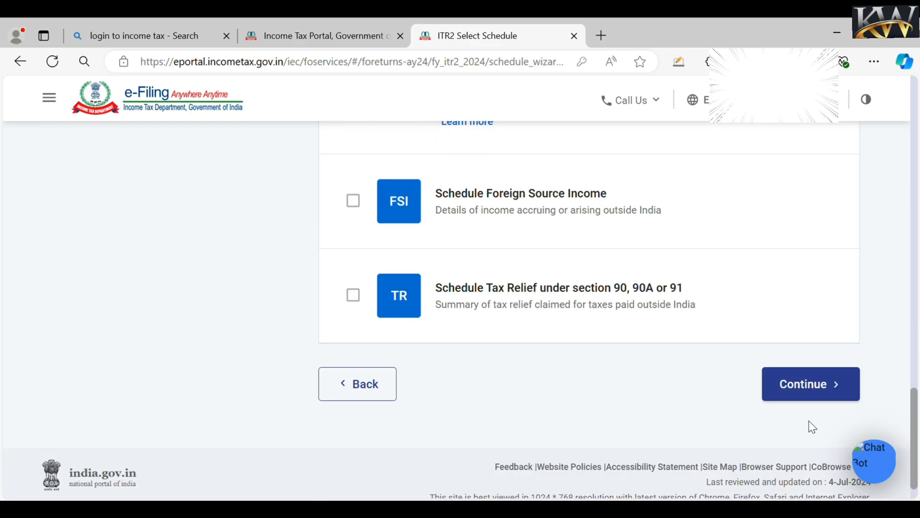
{"action": "left_click", "coordinate": [807, 385]}
{"action": "left_click", "coordinate": [608, 370]}
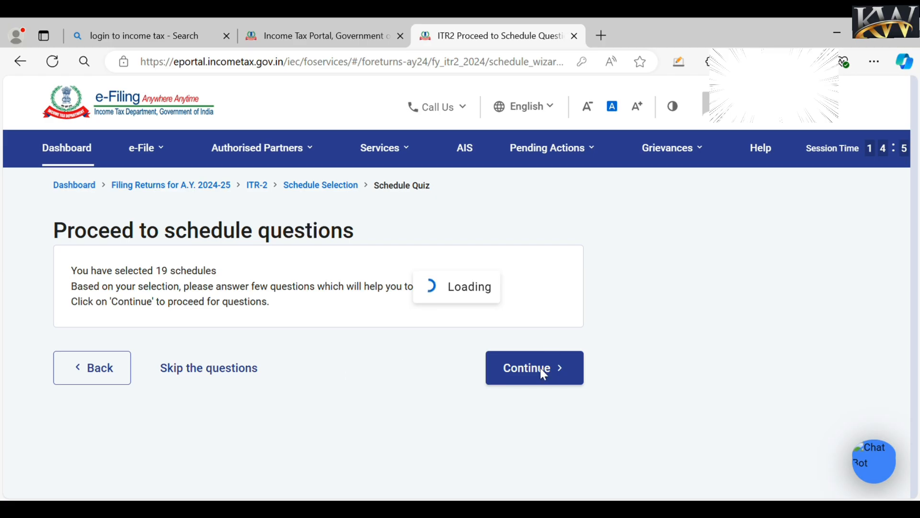
- Go to the Schedules Summary, dismiss the pre-fill notice and open Part A-Gen confirmation
{"action": "left_click", "coordinate": [514, 382]}
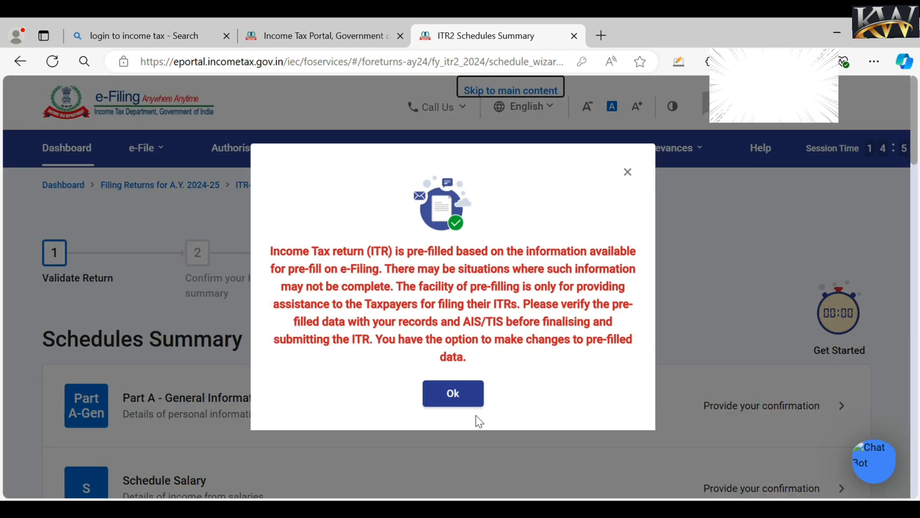
{"action": "left_click", "coordinate": [449, 396]}
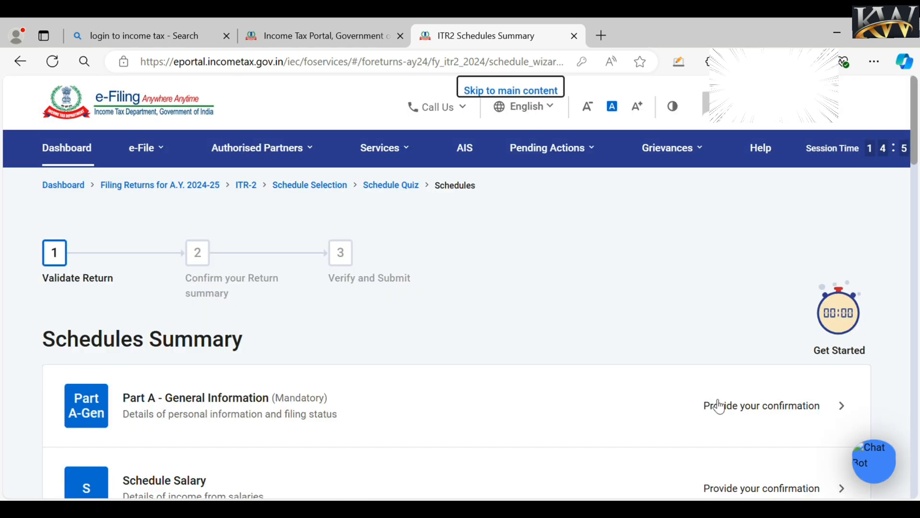
{"action": "left_click", "coordinate": [762, 406]}
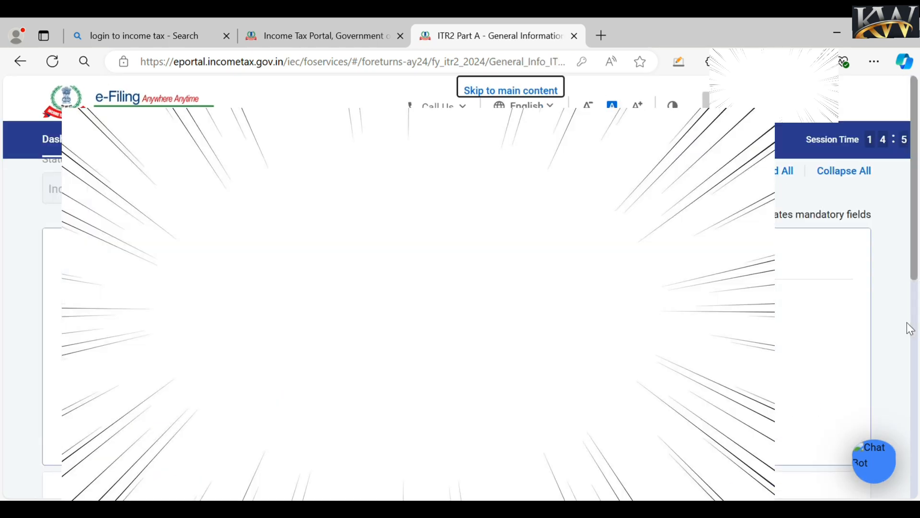
- Expand the Filing Status section of Part A General Information
{"action": "scroll", "coordinate": [910, 329], "scroll_direction": "down", "scroll_amount": 2}
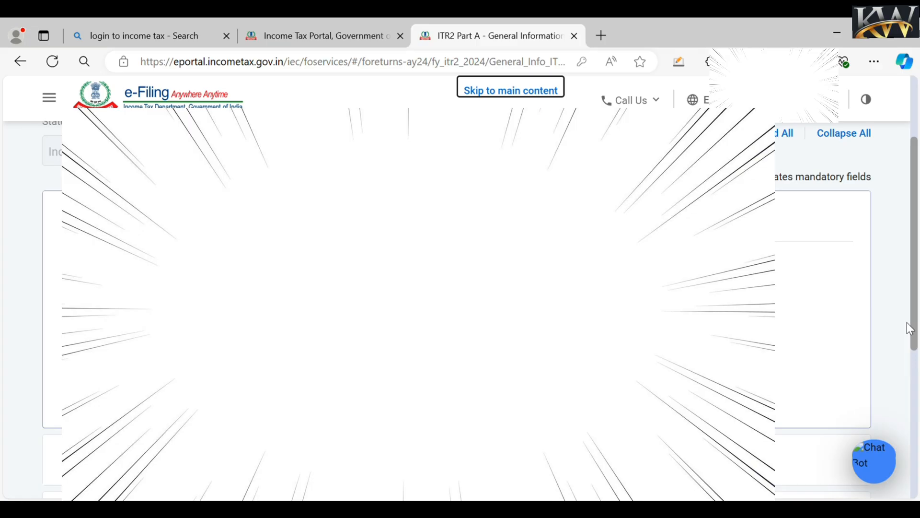
{"action": "left_click_drag", "start_coordinate": [910, 328], "coordinate": [917, 411]}
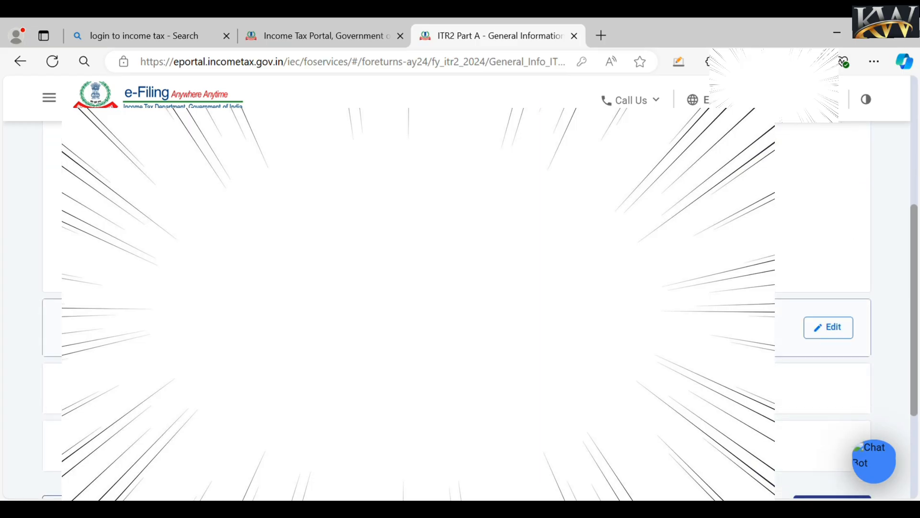
{"action": "scroll", "coordinate": [823, 307], "scroll_direction": "down", "scroll_amount": 4}
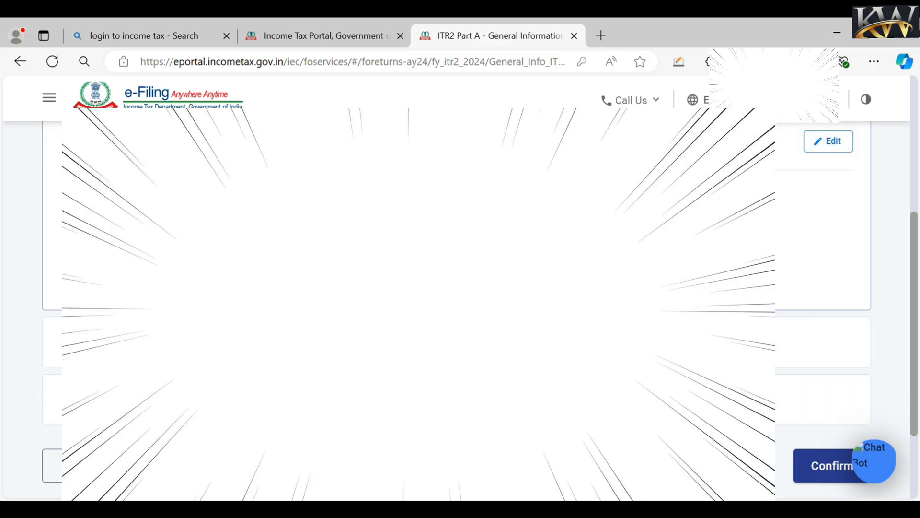
{"action": "left_click", "coordinate": [431, 342]}
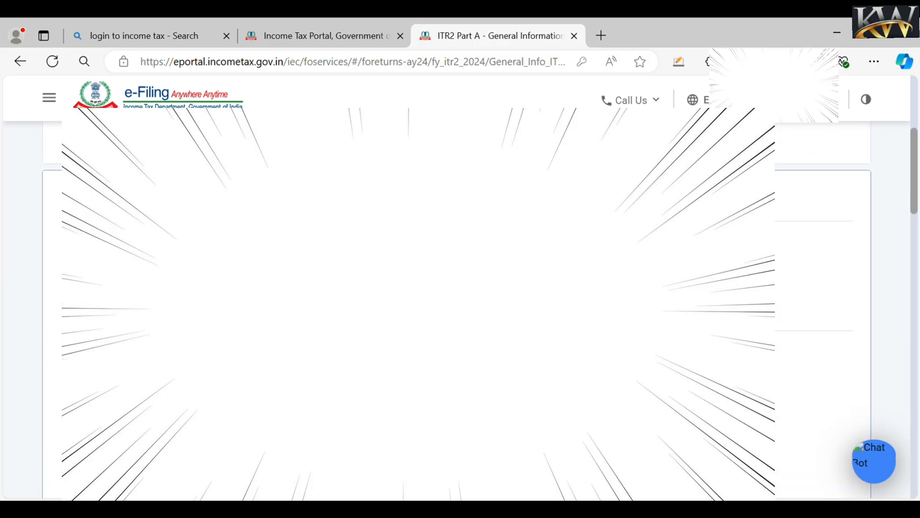
{"action": "scroll", "coordinate": [916, 191], "scroll_direction": "down", "scroll_amount": 1}
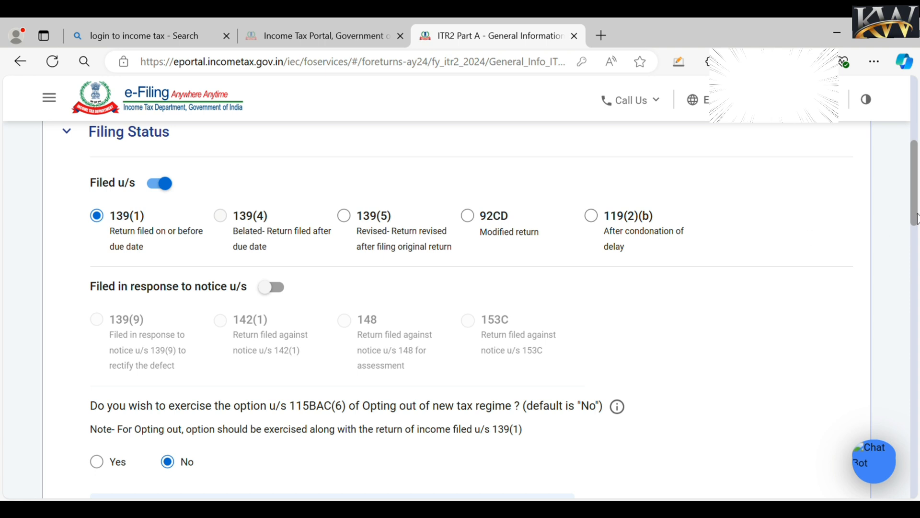
{"action": "scroll", "coordinate": [666, 237], "scroll_direction": "down", "scroll_amount": 3}
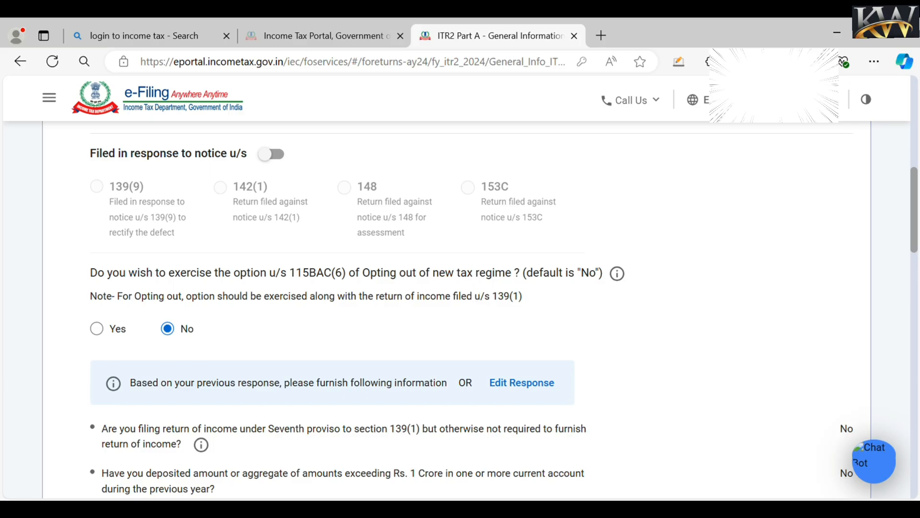
{"action": "scroll", "coordinate": [915, 210], "scroll_direction": "down", "scroll_amount": 5}
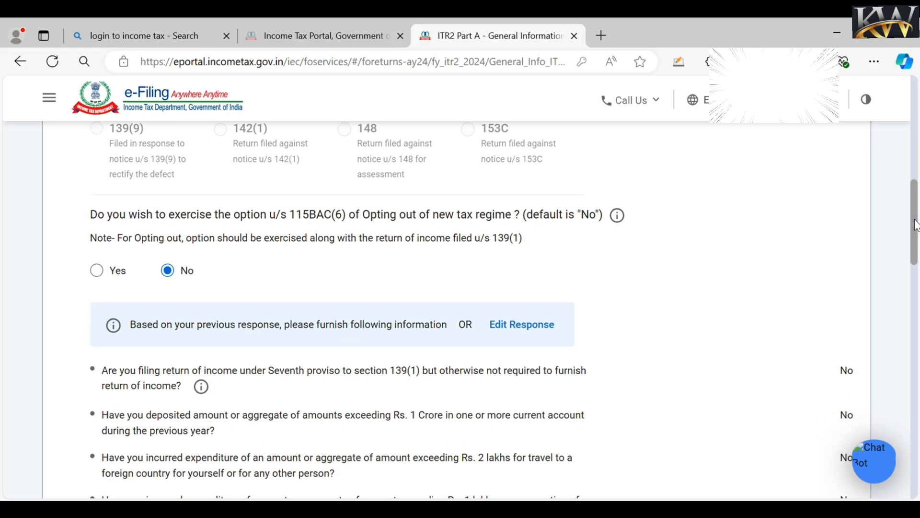
{"action": "scroll", "coordinate": [460, 288], "scroll_direction": "down", "scroll_amount": 1}
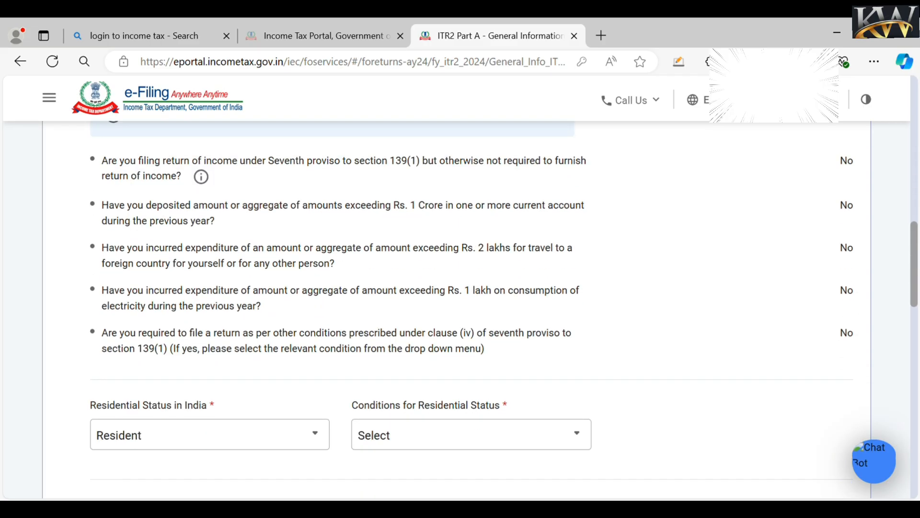
{"action": "scroll", "coordinate": [460, 311], "scroll_direction": "down", "scroll_amount": 5}
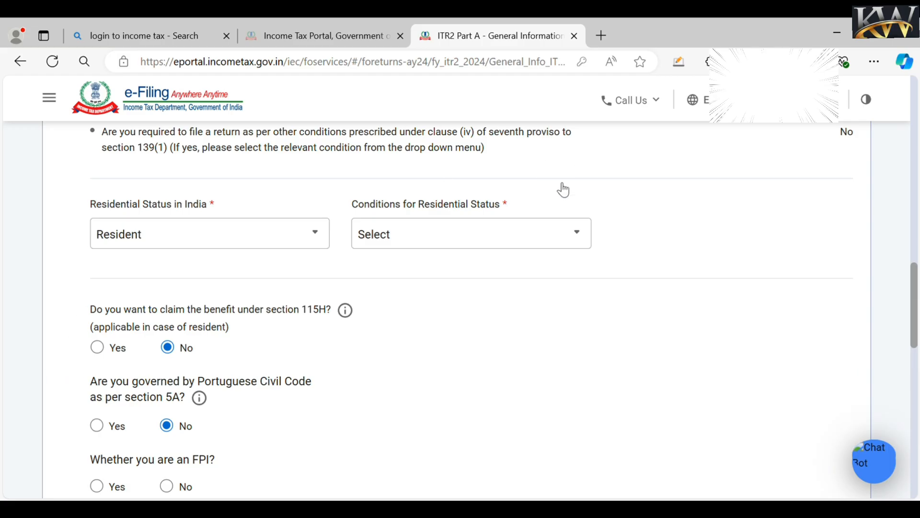
- Pick 'in India for 182 days or more [section 6(1)(a)]' as the residential status condition
{"action": "left_click", "coordinate": [526, 246]}
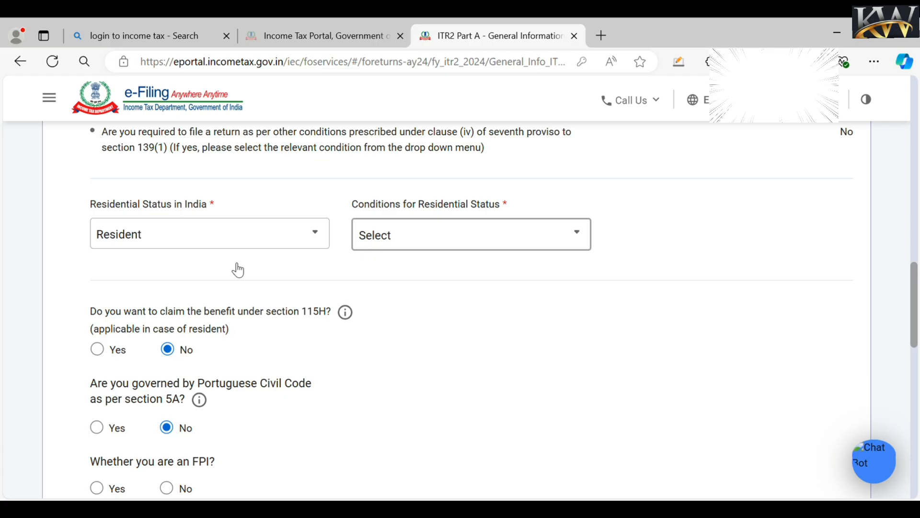
{"action": "left_click", "coordinate": [237, 239]}
{"action": "left_click", "coordinate": [237, 239]}
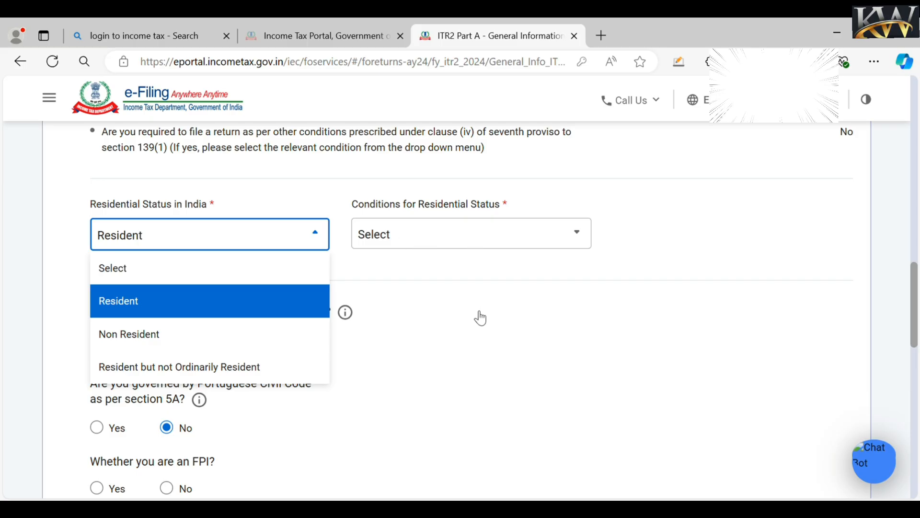
{"action": "left_click", "coordinate": [474, 234]}
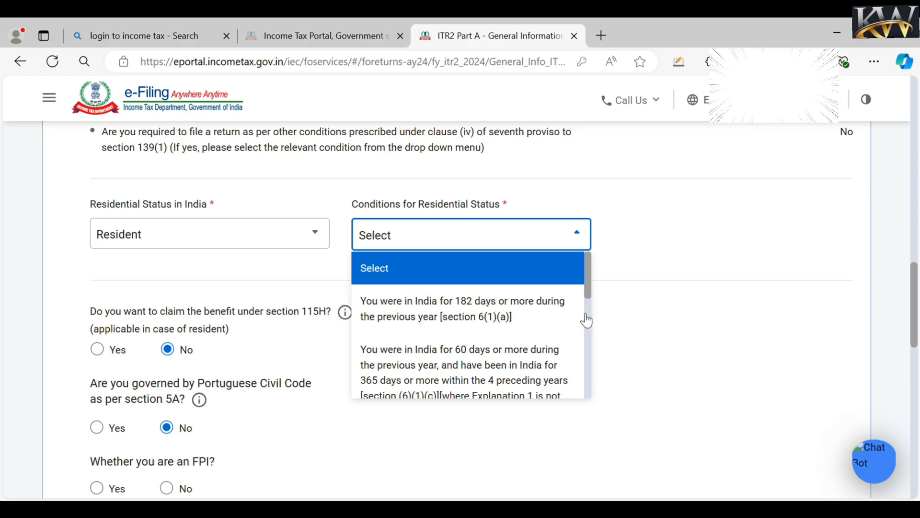
{"action": "left_click", "coordinate": [534, 261]}
{"action": "left_click", "coordinate": [524, 237]}
{"action": "left_click", "coordinate": [484, 318]}
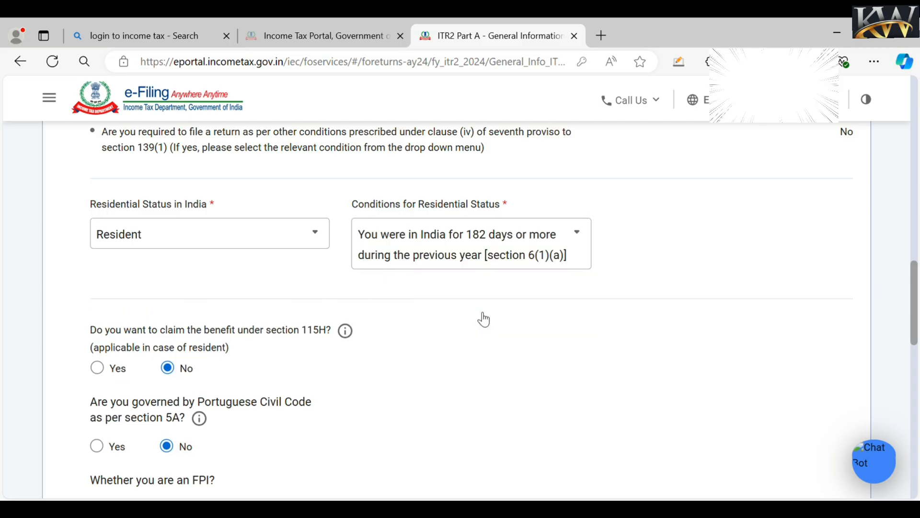
{"action": "left_click_drag", "start_coordinate": [917, 281], "coordinate": [917, 301]}
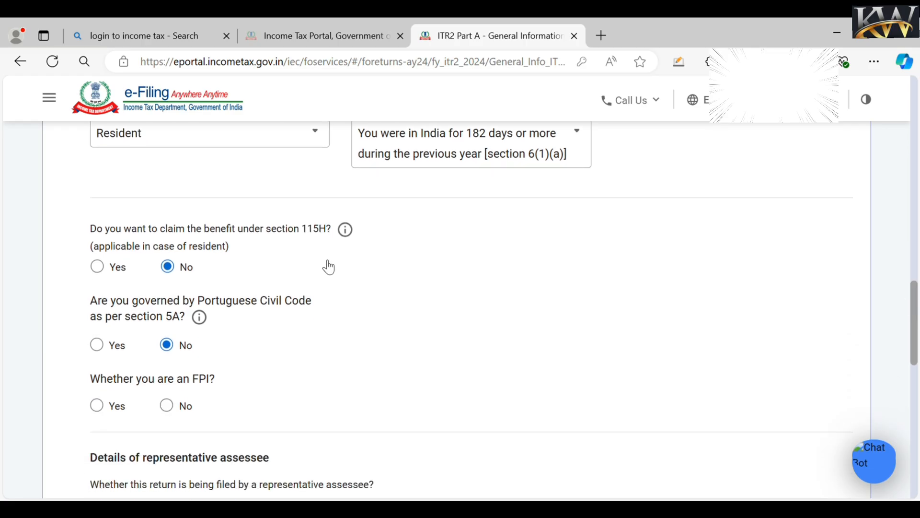
- Answer No to the FPI question and No to the directorship question
{"action": "left_click", "coordinate": [167, 405]}
{"action": "scroll", "coordinate": [916, 301], "scroll_direction": "down", "scroll_amount": 5}
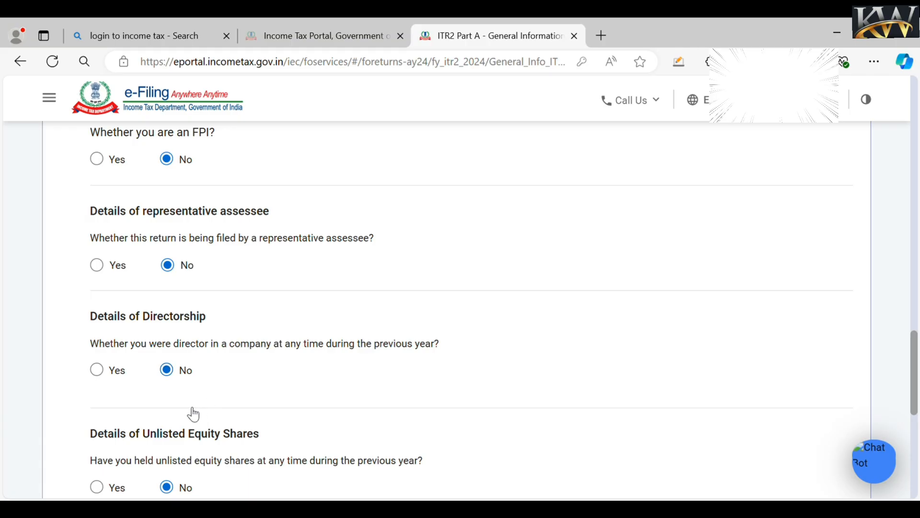
{"action": "left_click", "coordinate": [96, 370]}
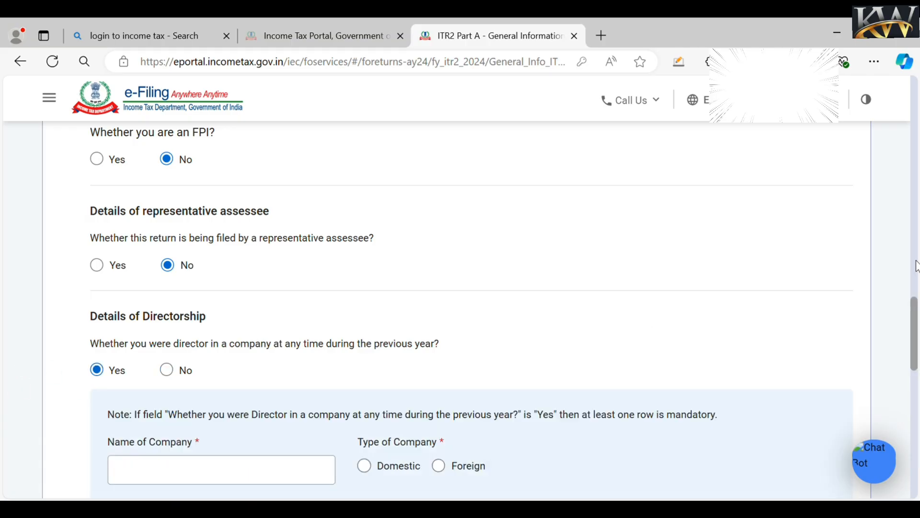
{"action": "scroll", "coordinate": [319, 403], "scroll_direction": "down", "scroll_amount": 5}
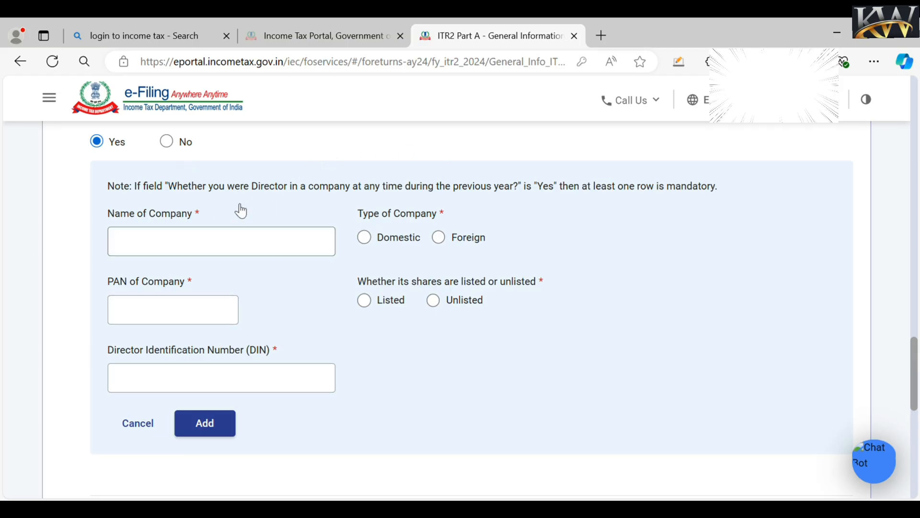
{"action": "left_click", "coordinate": [167, 144]}
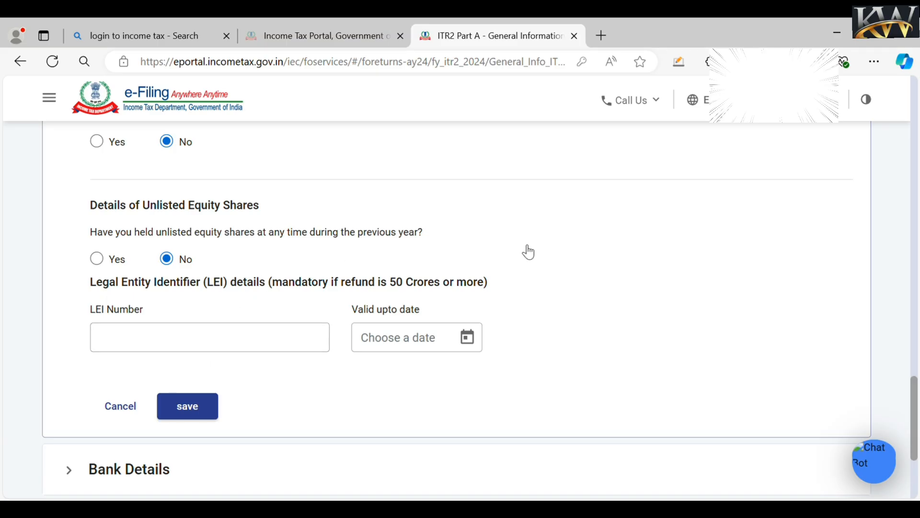
{"action": "scroll", "coordinate": [917, 393], "scroll_direction": "up", "scroll_amount": 1}
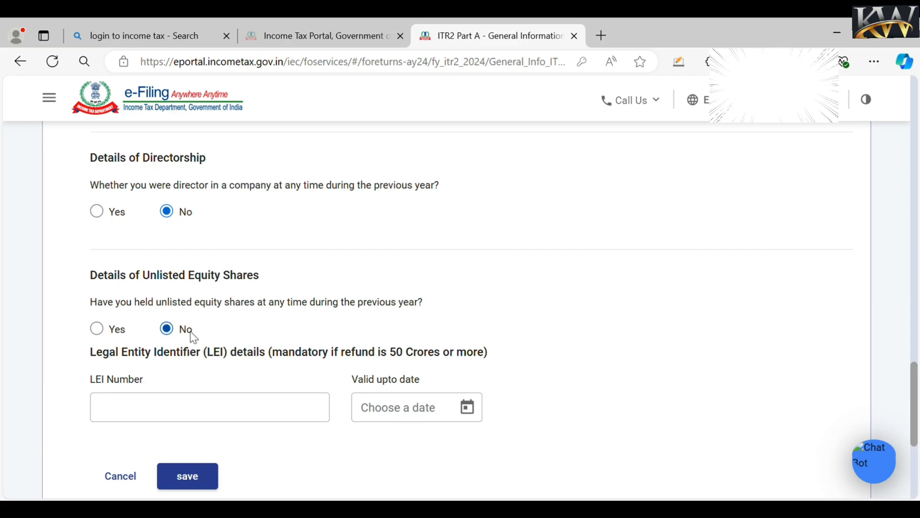
- Answer Yes to holding unlisted equity shares and open Add Details
{"action": "left_click", "coordinate": [98, 333]}
{"action": "scroll", "coordinate": [916, 377], "scroll_direction": "down", "scroll_amount": 2}
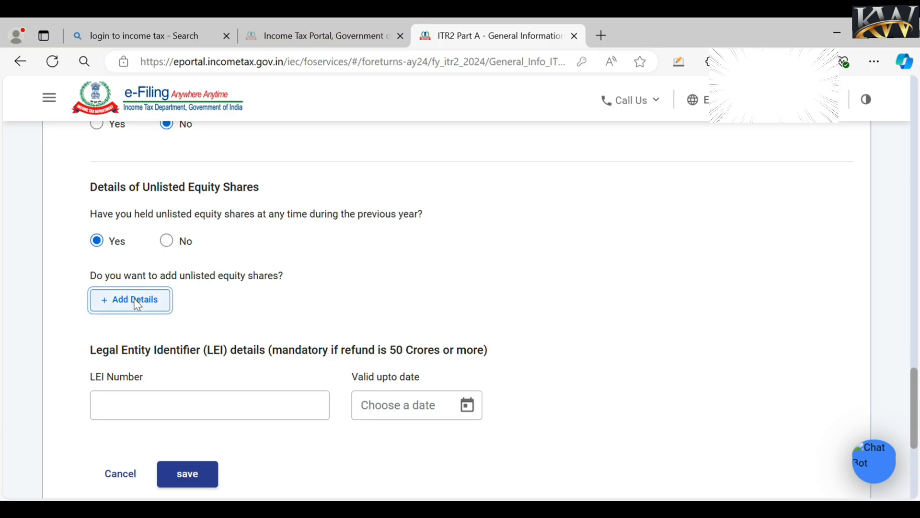
{"action": "left_click", "coordinate": [130, 300]}
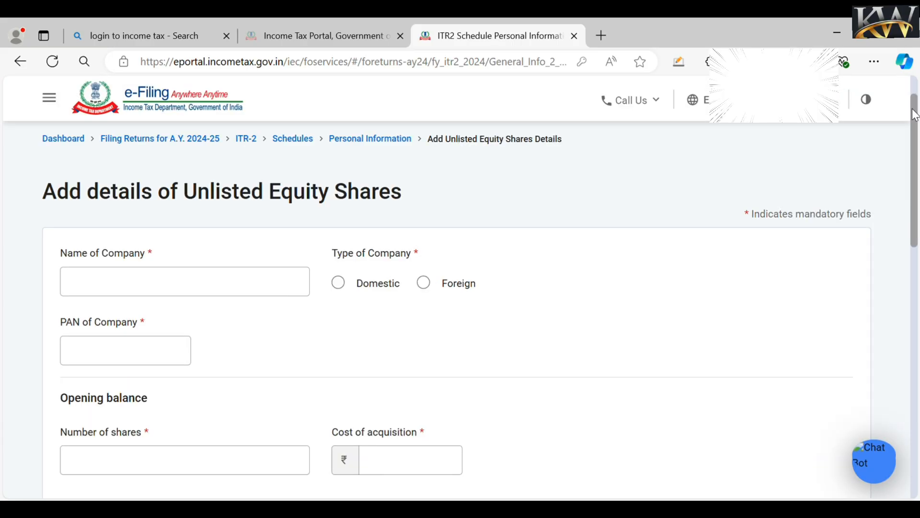
{"action": "scroll", "coordinate": [211, 301], "scroll_direction": "up", "scroll_amount": 1}
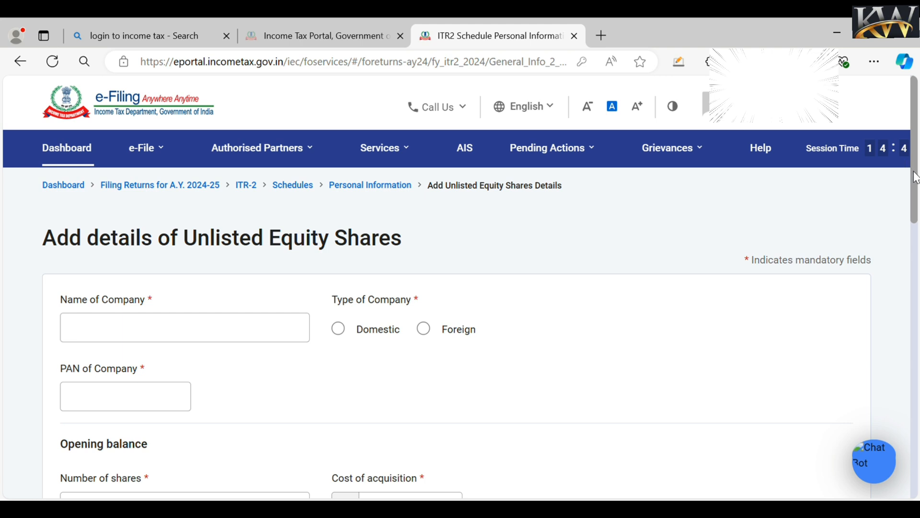
{"action": "scroll", "coordinate": [915, 171], "scroll_direction": "down", "scroll_amount": 3}
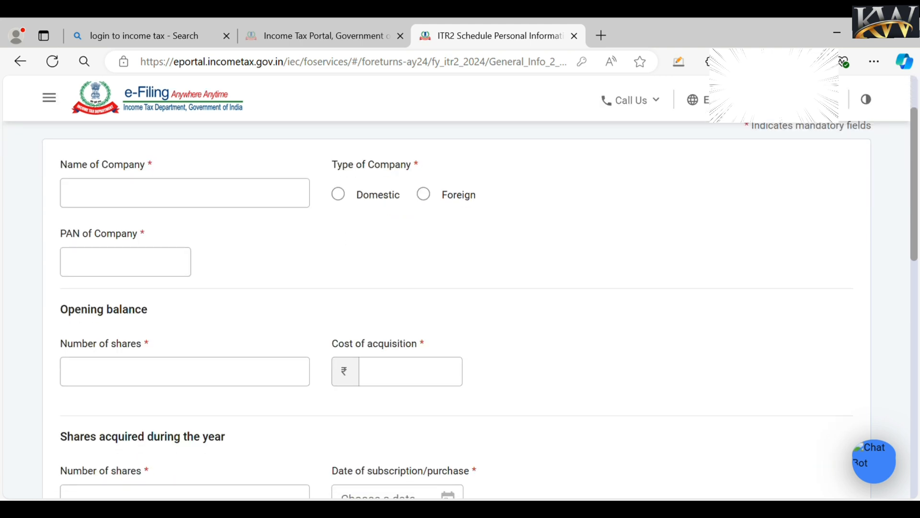
{"action": "scroll", "coordinate": [40, 439], "scroll_direction": "down", "scroll_amount": 1}
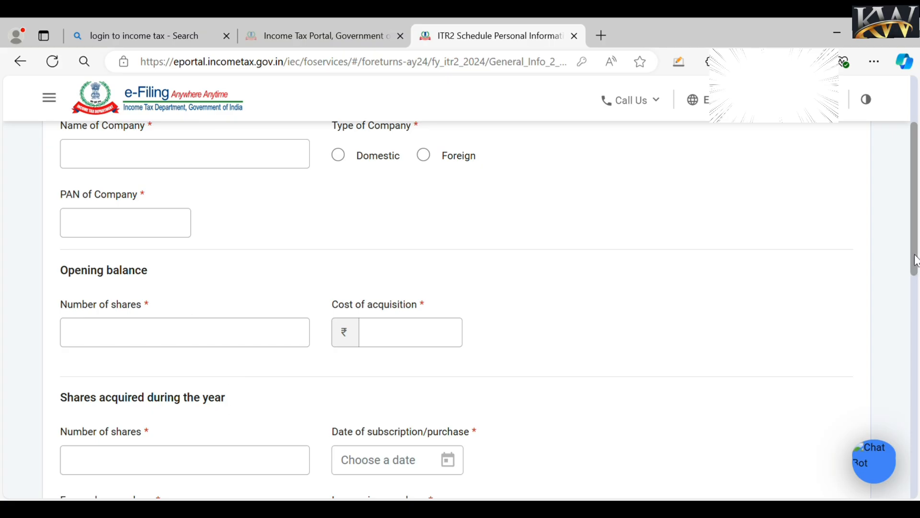
{"action": "left_click_drag", "start_coordinate": [918, 261], "coordinate": [918, 357]}
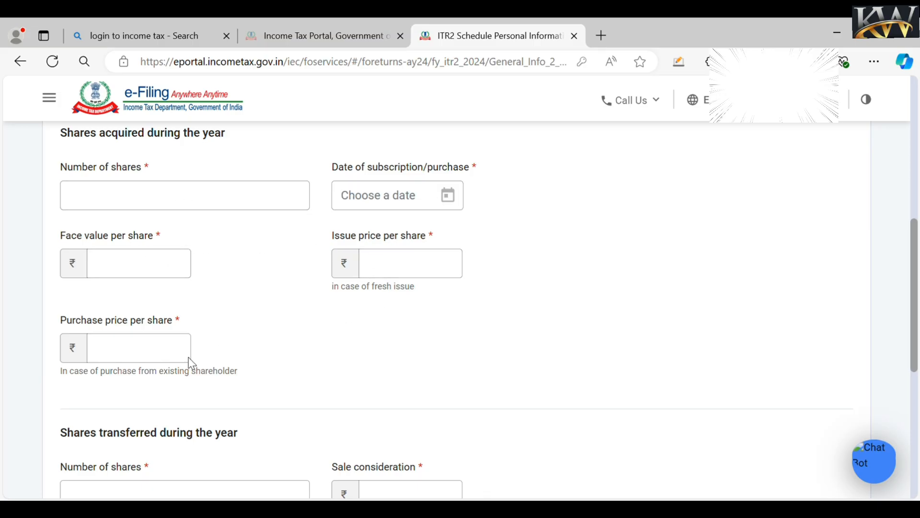
{"action": "scroll", "coordinate": [916, 330], "scroll_direction": "down", "scroll_amount": 4}
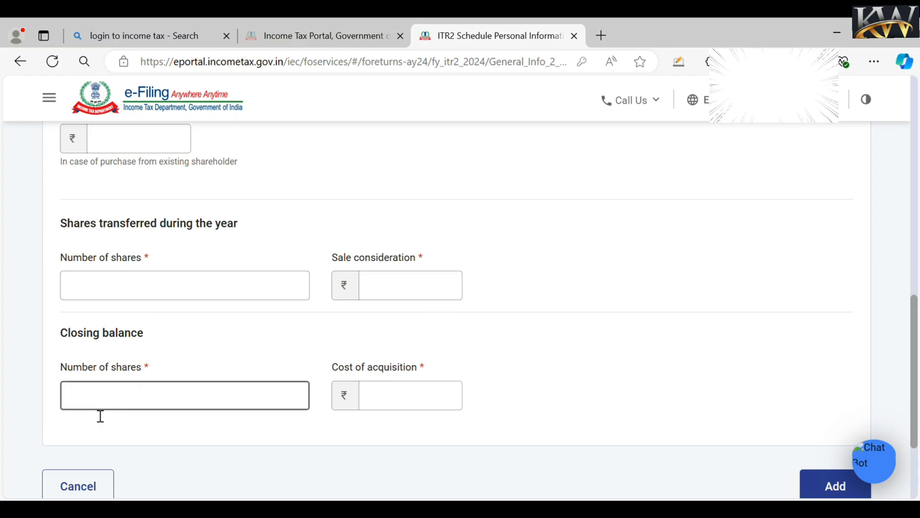
{"action": "scroll", "coordinate": [119, 359], "scroll_direction": "down", "scroll_amount": 1}
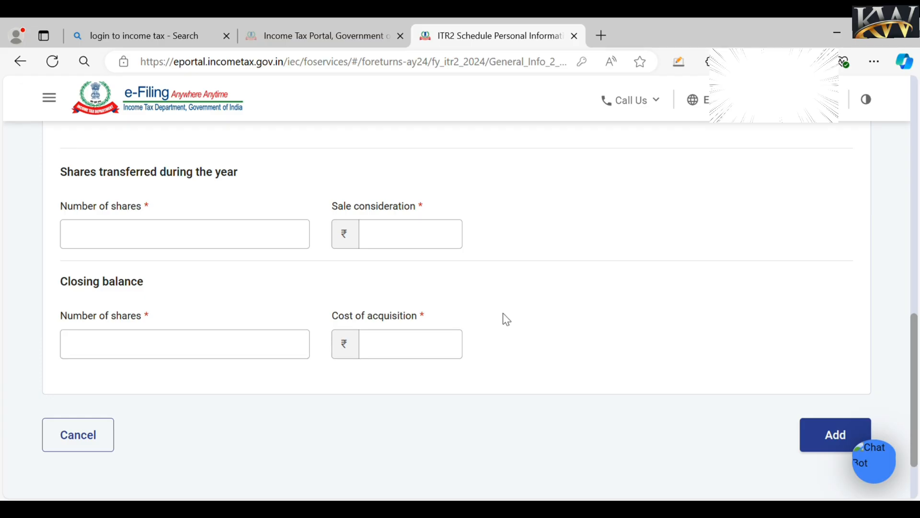
- Cancel the unlisted equity shares form to return to Part A - General Information
{"action": "left_click", "coordinate": [65, 446]}
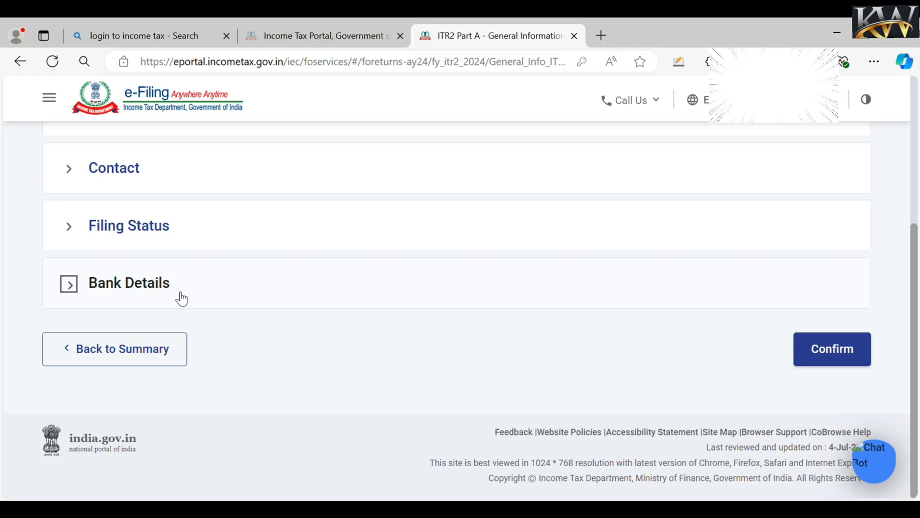
- Confirm Part A General Information, then open Schedule Salary from the Schedules Summary
{"action": "left_click", "coordinate": [838, 357]}
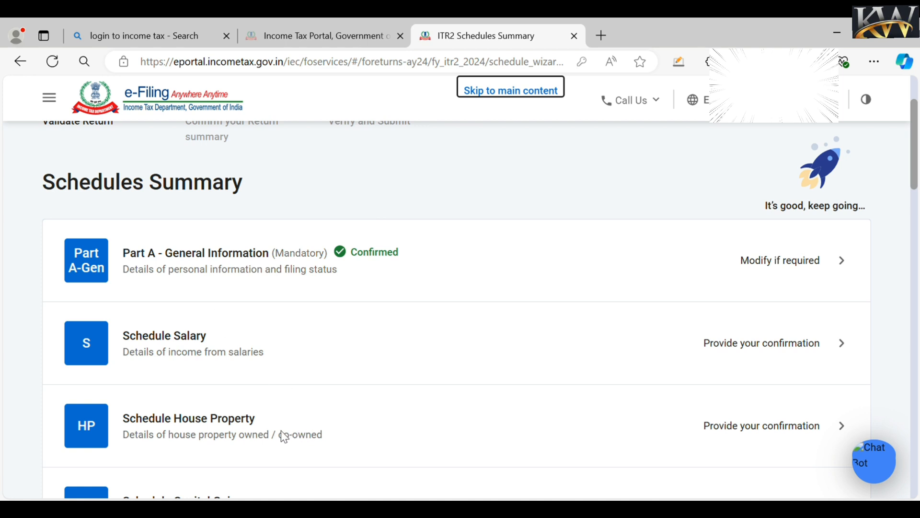
{"action": "left_click", "coordinate": [761, 354]}
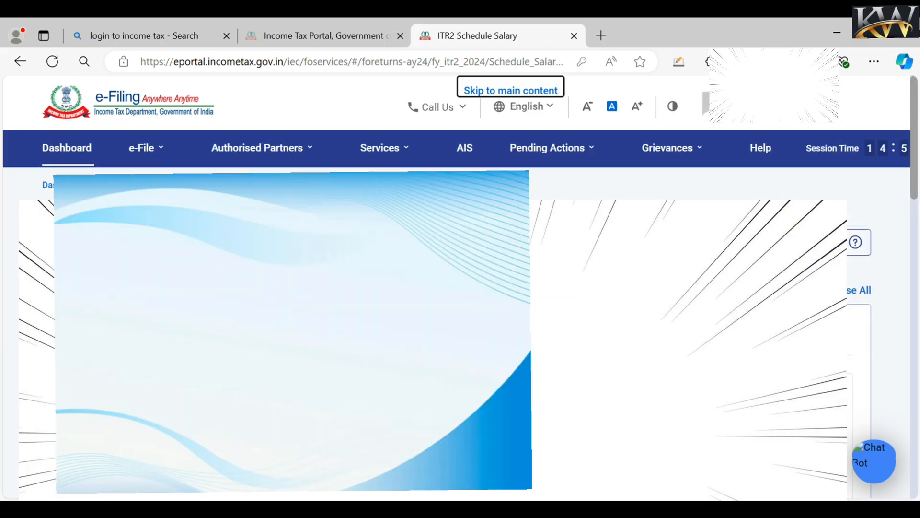
- Add Basic salary of 500000 as the first salary breakup component
{"action": "scroll", "coordinate": [460, 335], "scroll_direction": "down", "scroll_amount": 2}
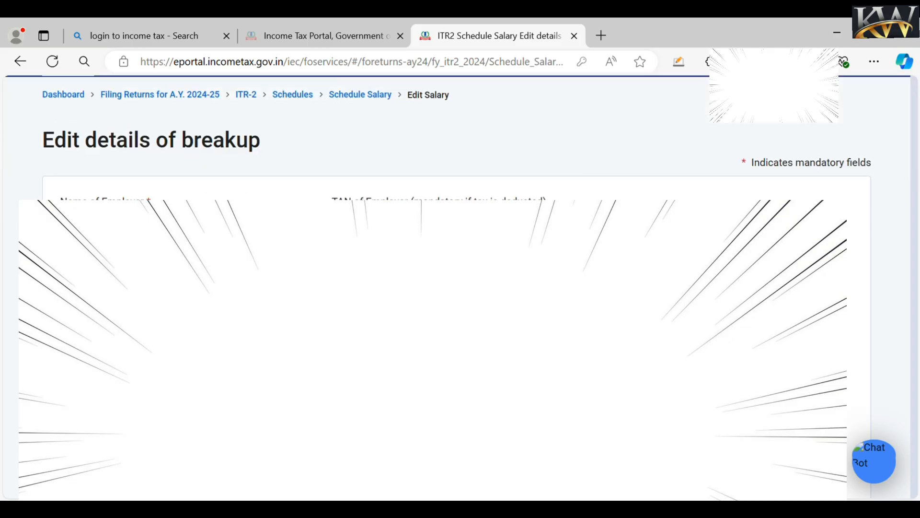
{"action": "scroll", "coordinate": [887, 392], "scroll_direction": "up", "scroll_amount": 2}
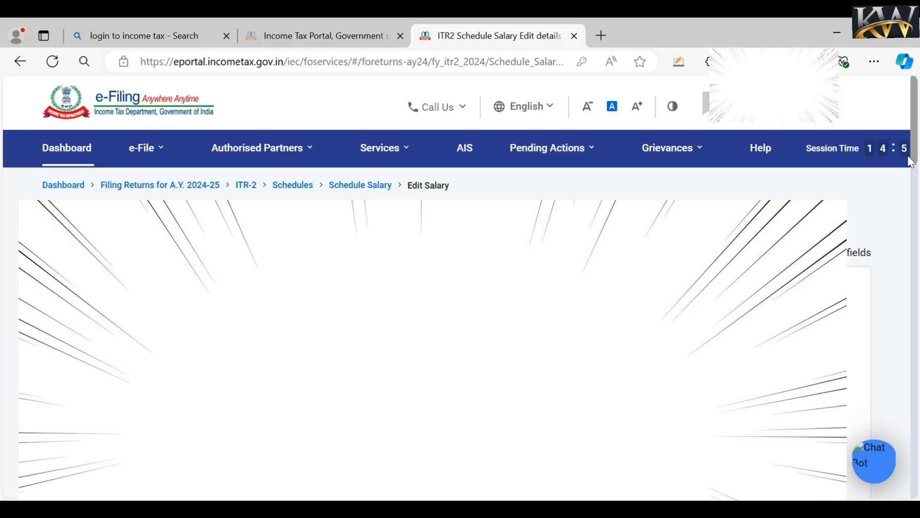
{"action": "left_click_drag", "start_coordinate": [916, 154], "coordinate": [916, 217]}
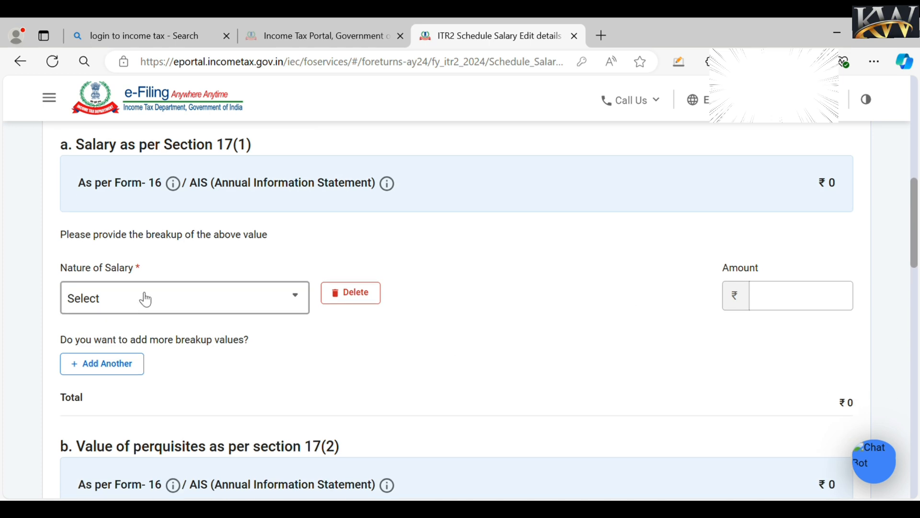
{"action": "left_click", "coordinate": [145, 300]}
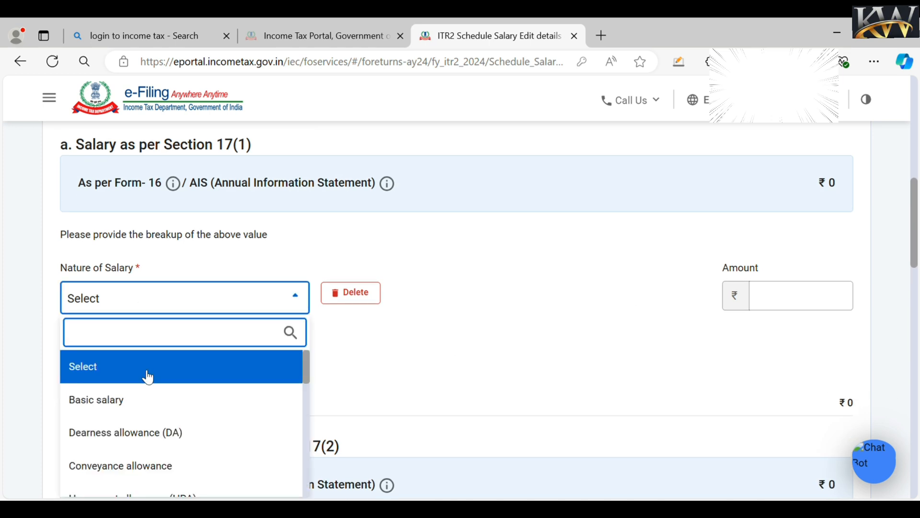
{"action": "left_click", "coordinate": [151, 406]}
{"action": "left_click", "coordinate": [780, 297]}
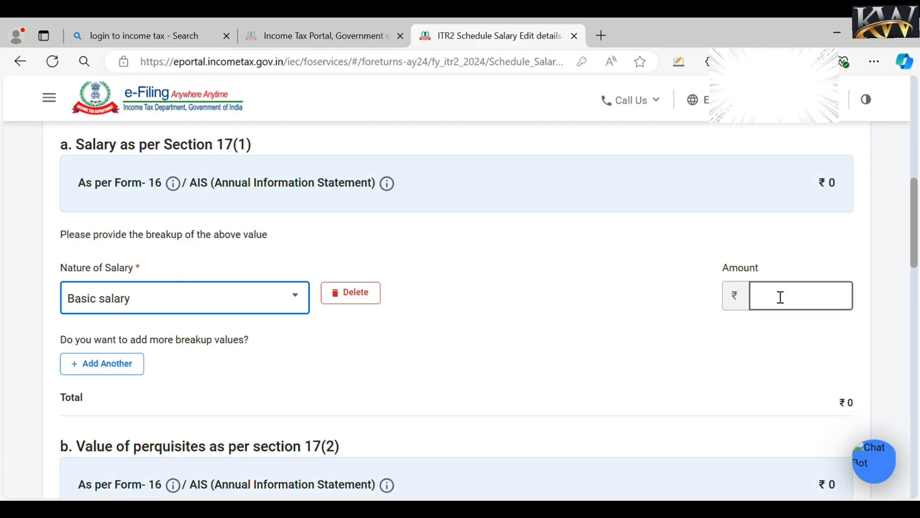
{"action": "type", "text": "500000"}
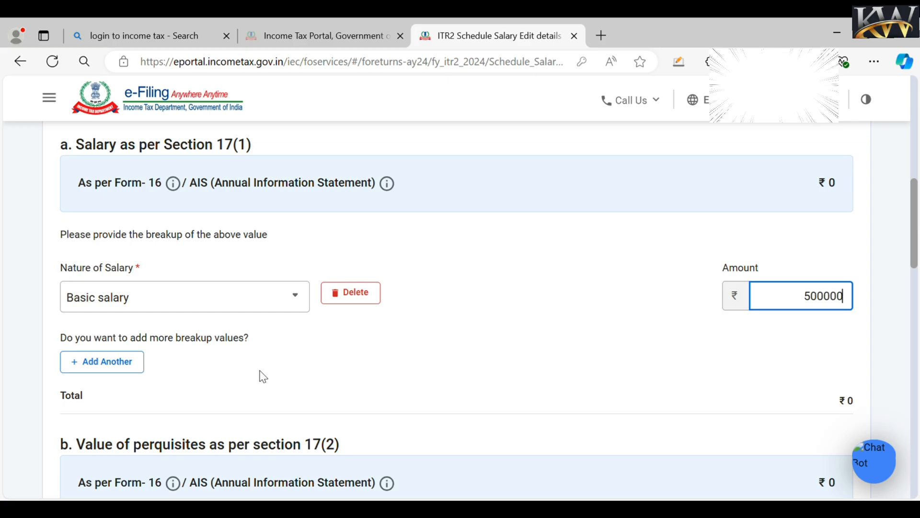
{"action": "left_click", "coordinate": [111, 350]}
- Add a Dearness allowance (DA) row of 200000 and save the salary breakup
{"action": "left_click", "coordinate": [111, 360]}
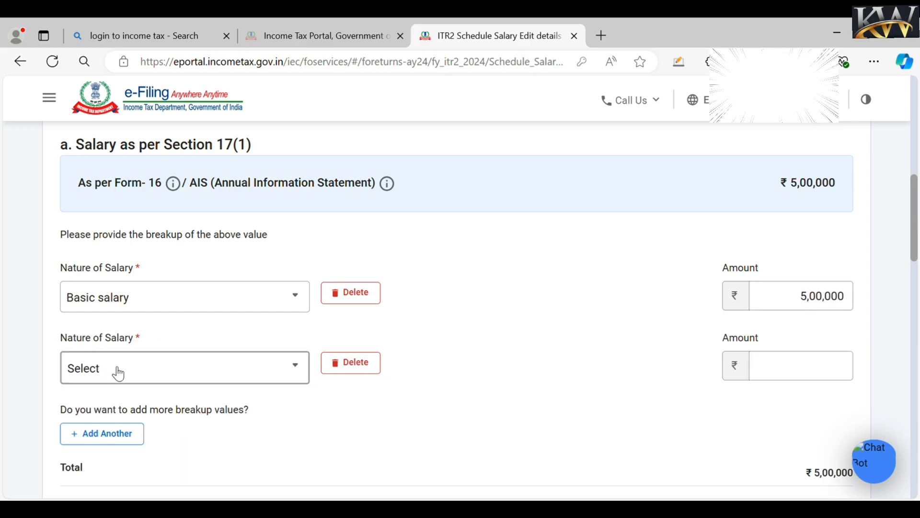
{"action": "left_click", "coordinate": [115, 369]}
{"action": "left_click", "coordinate": [125, 253]}
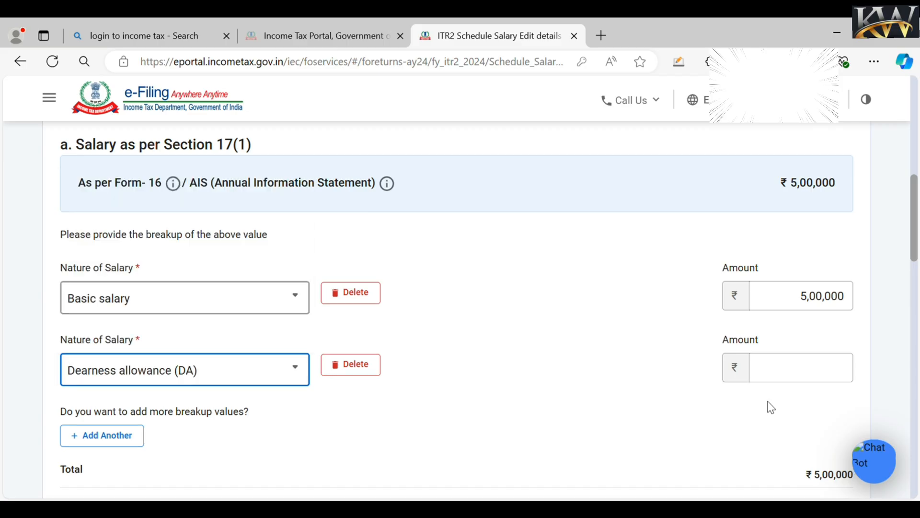
{"action": "left_click", "coordinate": [783, 380]}
{"action": "type", "text": "2"}
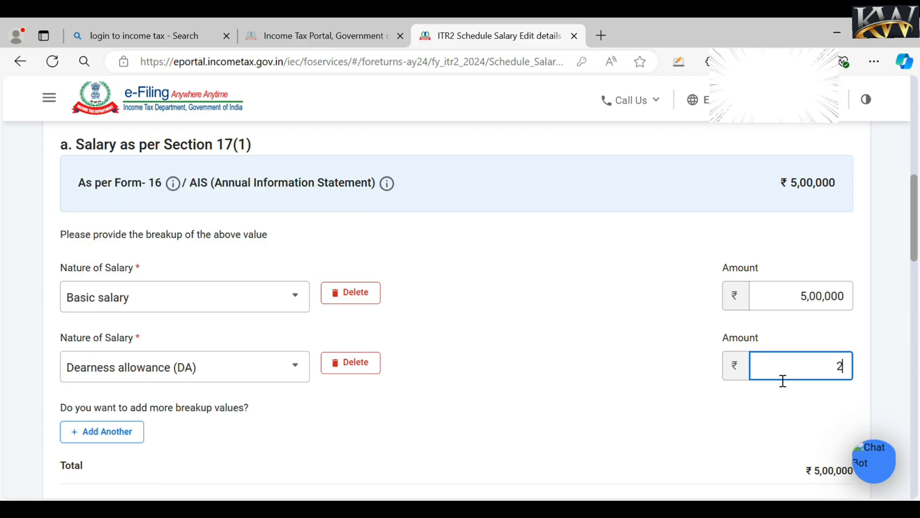
{"action": "type", "text": "00000"}
{"action": "left_click", "coordinate": [614, 313]}
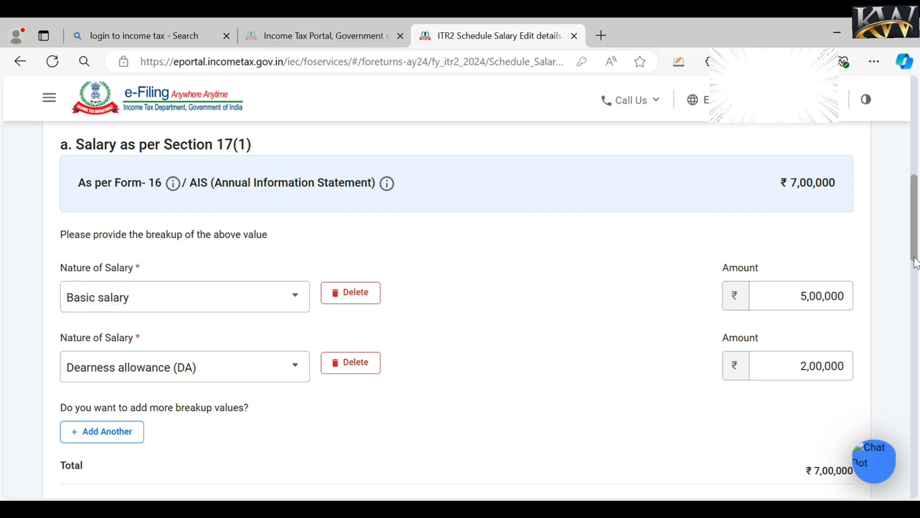
{"action": "scroll", "coordinate": [910, 268], "scroll_direction": "down", "scroll_amount": 3}
{"action": "scroll", "coordinate": [503, 370], "scroll_direction": "down", "scroll_amount": 4}
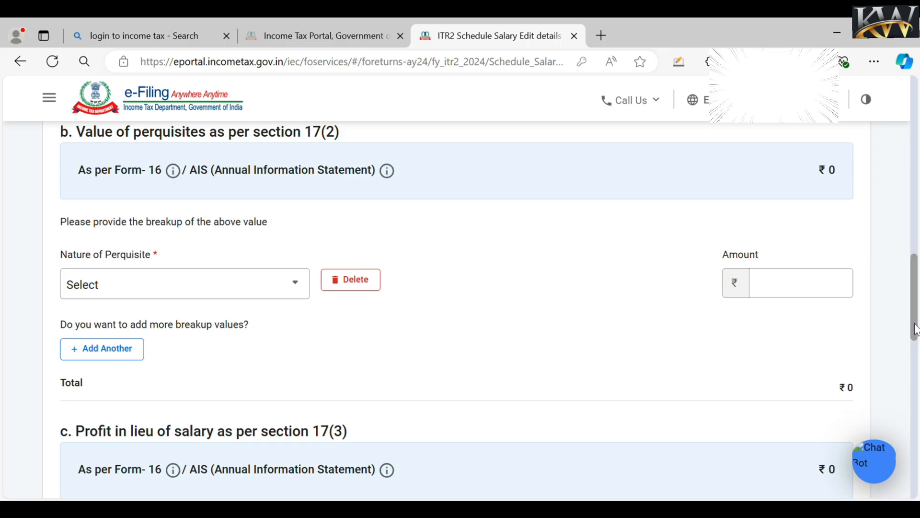
{"action": "scroll", "coordinate": [908, 341], "scroll_direction": "down", "scroll_amount": 5}
{"action": "scroll", "coordinate": [456, 310], "scroll_direction": "down", "scroll_amount": 1}
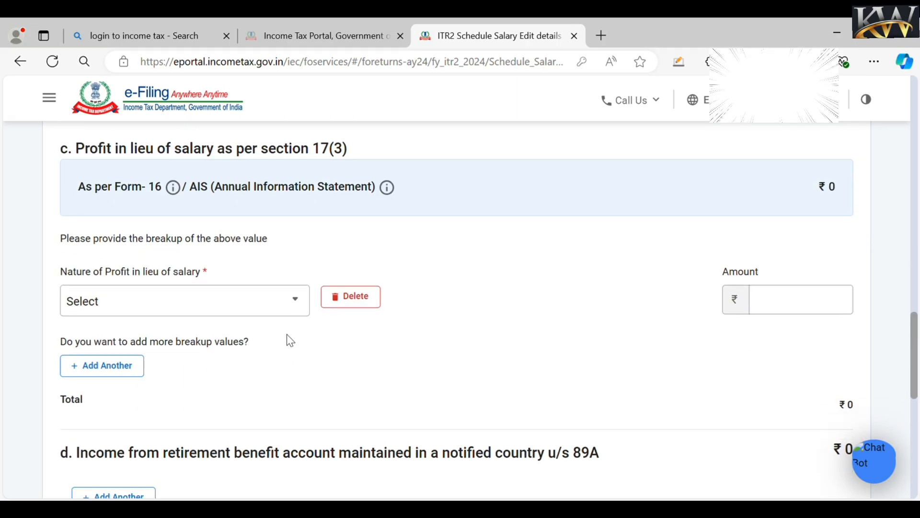
{"action": "scroll", "coordinate": [913, 331], "scroll_direction": "down", "scroll_amount": 3}
{"action": "scroll", "coordinate": [895, 386], "scroll_direction": "down", "scroll_amount": 5}
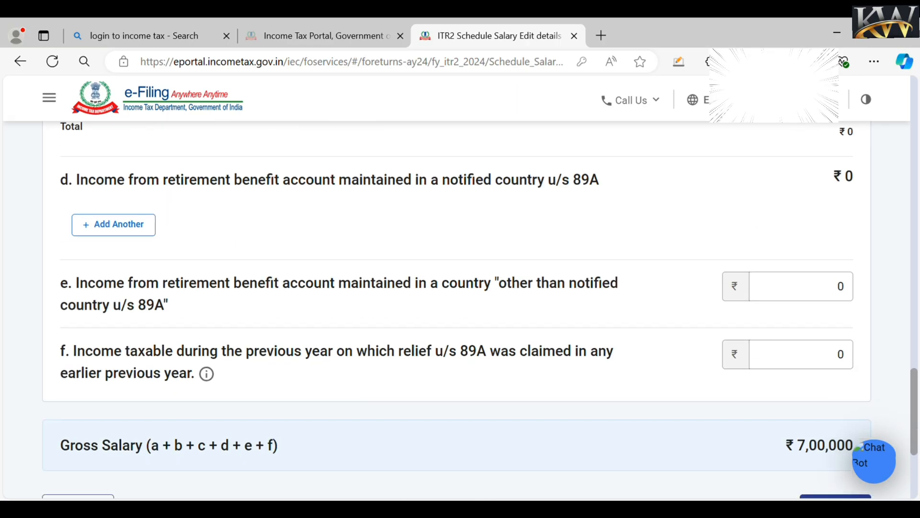
{"action": "left_click", "coordinate": [849, 363]}
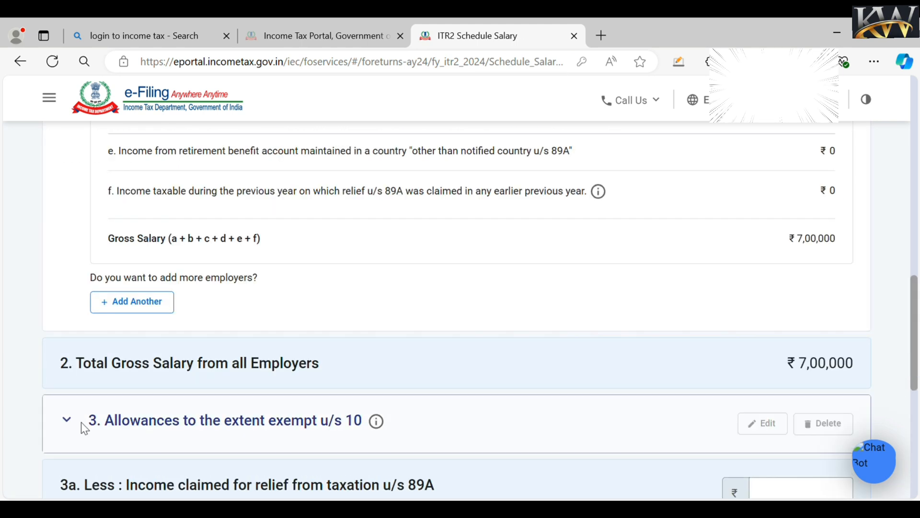
- Confirm Schedule Salary showing ₹6,50,000 chargeable under Salaries
{"action": "scroll", "coordinate": [82, 427], "scroll_direction": "down", "scroll_amount": 6}
{"action": "left_click_drag", "start_coordinate": [915, 378], "coordinate": [918, 239]}
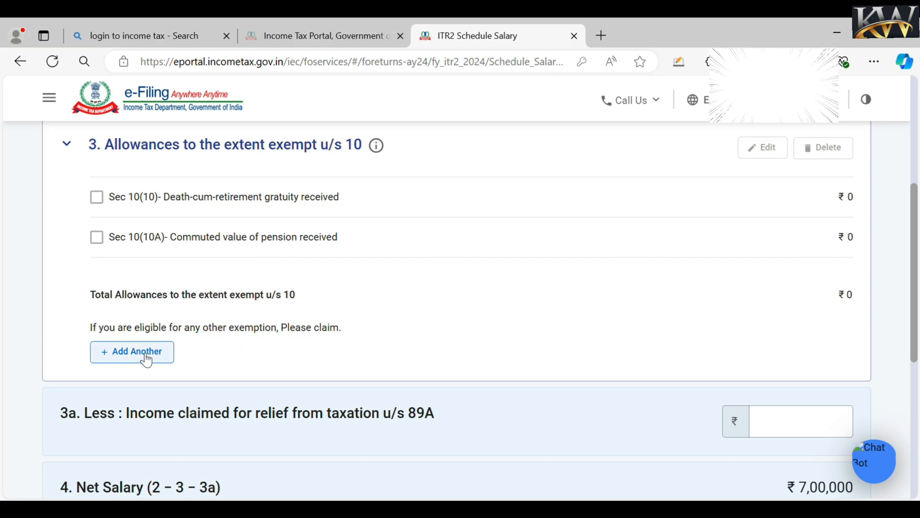
{"action": "scroll", "coordinate": [916, 365], "scroll_direction": "down", "scroll_amount": 2}
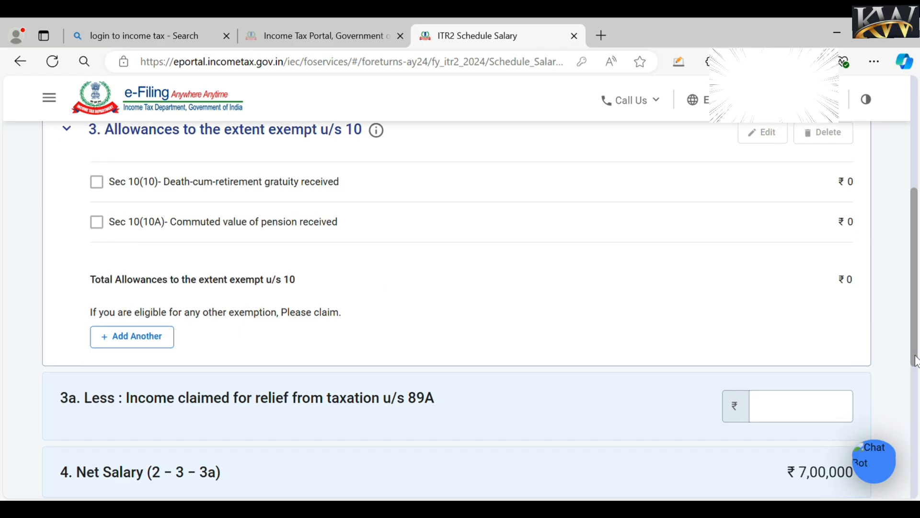
{"action": "scroll", "coordinate": [823, 388], "scroll_direction": "down", "scroll_amount": 2}
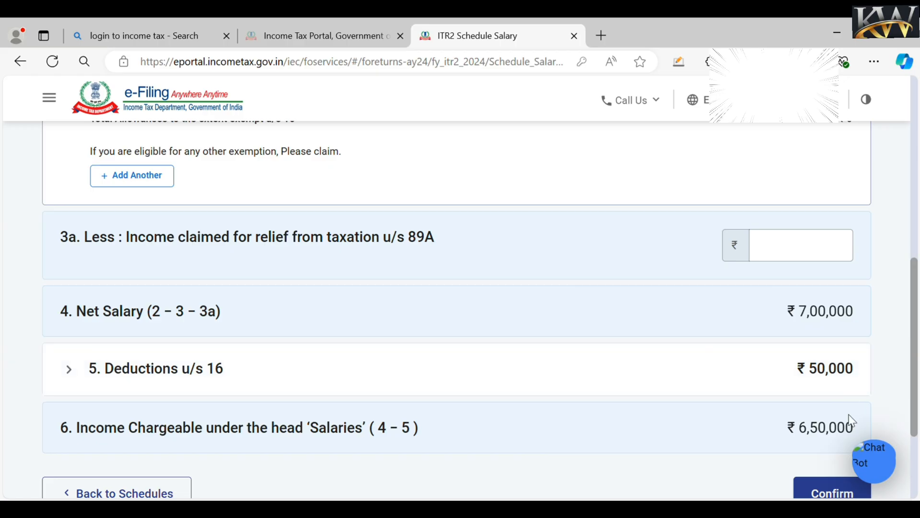
{"action": "left_click", "coordinate": [849, 495]}
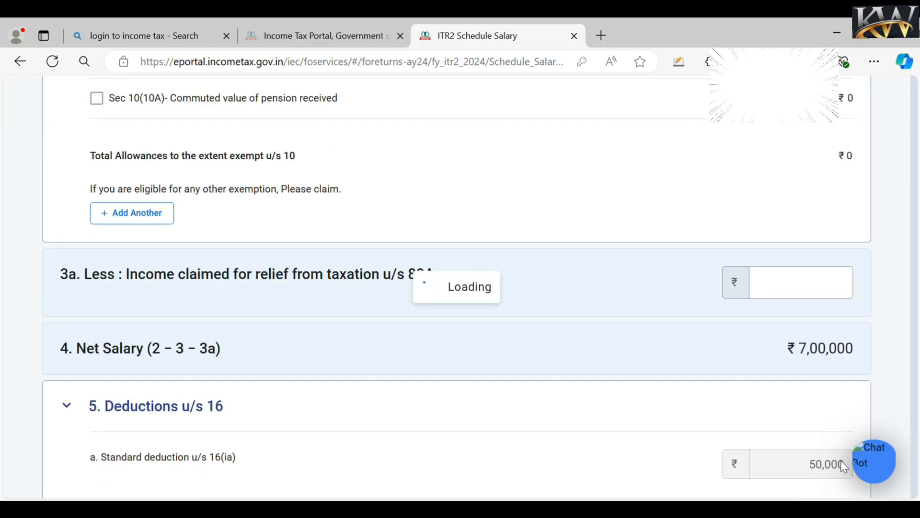
{"action": "scroll", "coordinate": [756, 277], "scroll_direction": "down", "scroll_amount": 2}
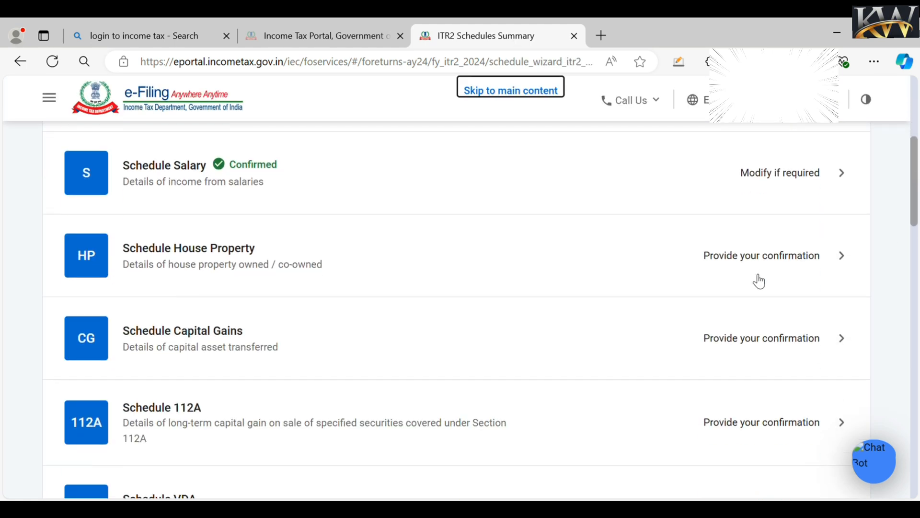
- Open Schedule House Property and start a new property with address 'abc' and a town entry
{"action": "left_click", "coordinate": [745, 261]}
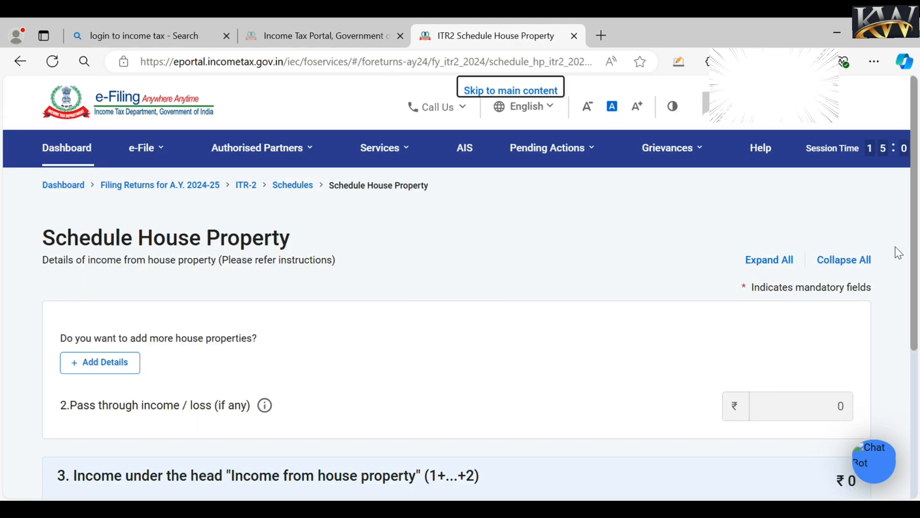
{"action": "left_click", "coordinate": [126, 366]}
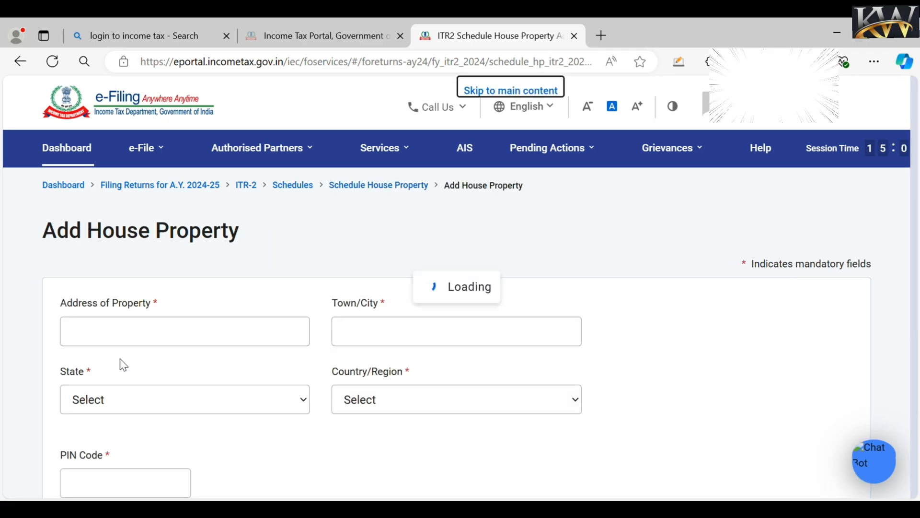
{"action": "left_click", "coordinate": [132, 335]}
{"action": "type", "text": "a"}
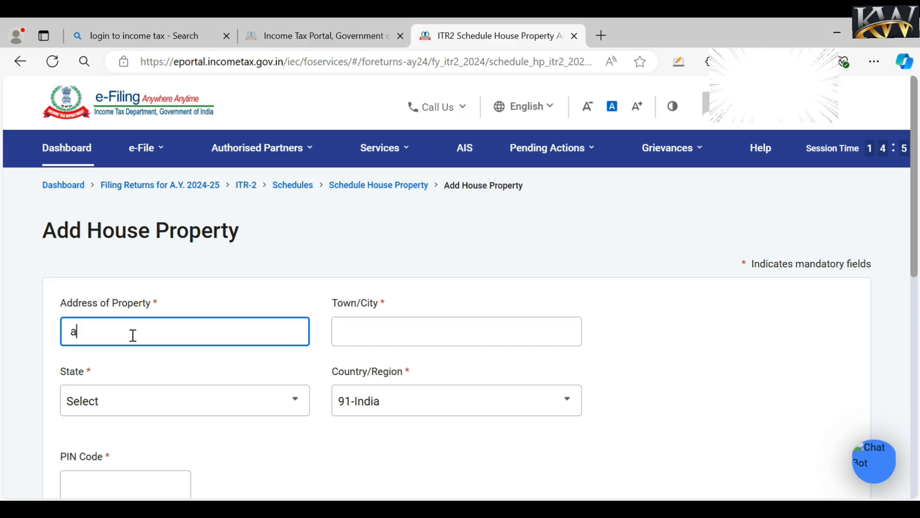
{"action": "type", "text": "bc"}
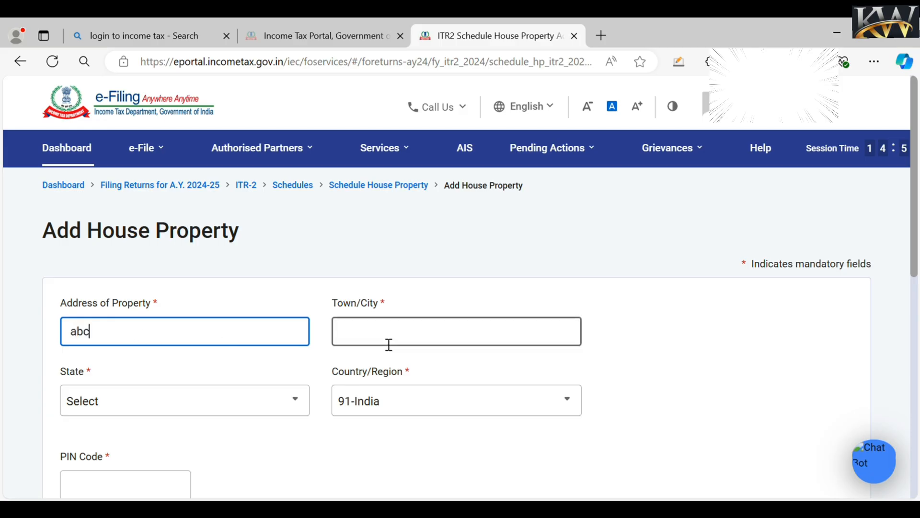
{"action": "left_click", "coordinate": [389, 345]}
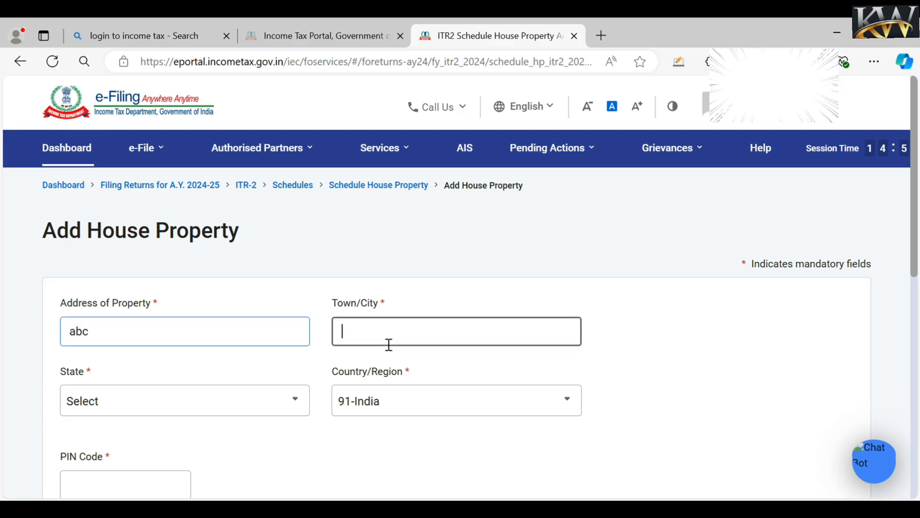
{"action": "type", "text": "delh"}
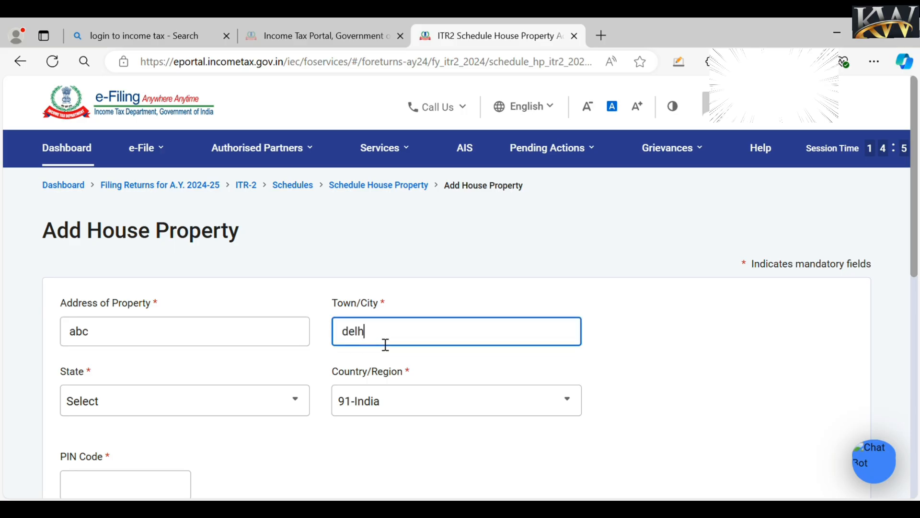
{"action": "type", "text": "i"}
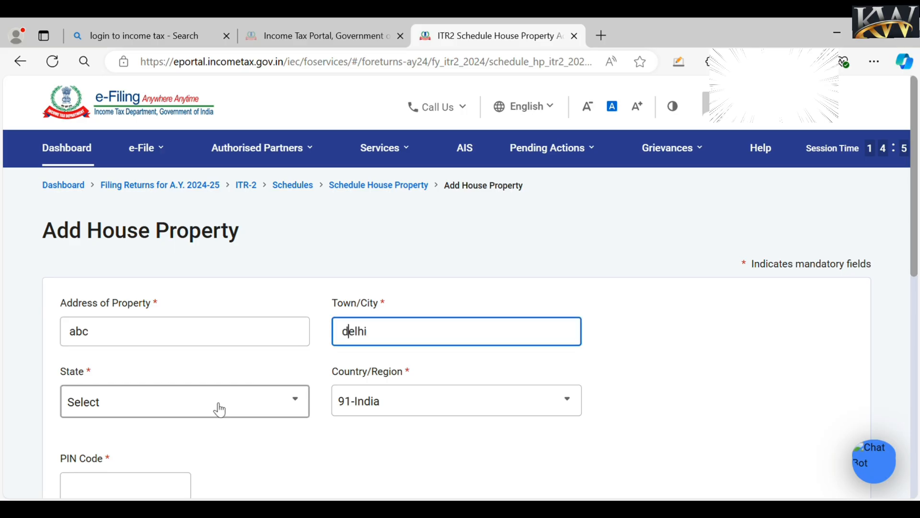
{"action": "type", "text": "i"}
- Enter PIN code 110085, set State to Delhi, and correct the town/city to 'rohini'
{"action": "left_click", "coordinate": [288, 409]}
{"action": "left_click", "coordinate": [292, 411]}
{"action": "left_click", "coordinate": [292, 411]}
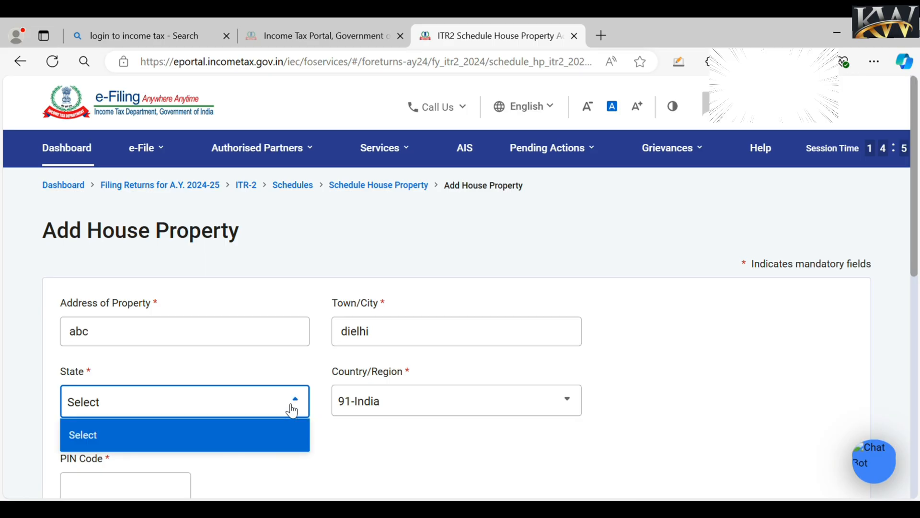
{"action": "left_click", "coordinate": [283, 437]}
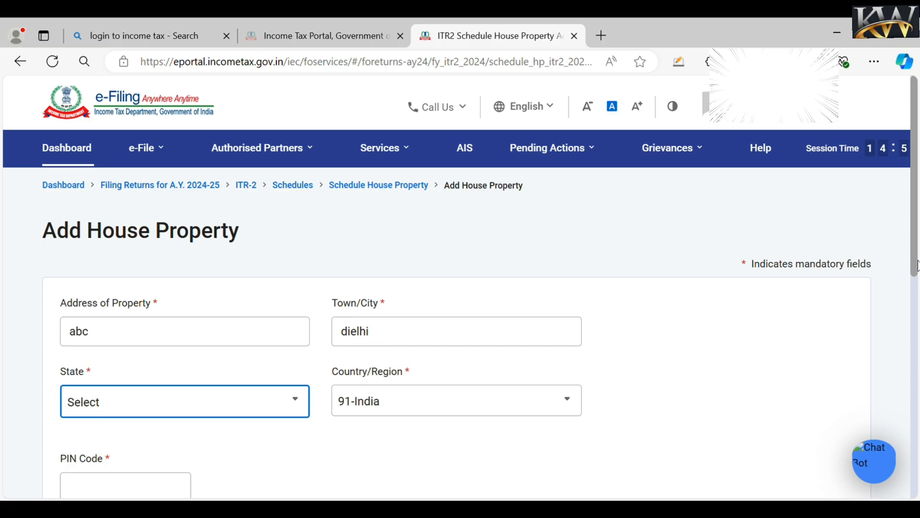
{"action": "scroll", "coordinate": [917, 266], "scroll_direction": "down", "scroll_amount": 3}
{"action": "left_click", "coordinate": [170, 366]}
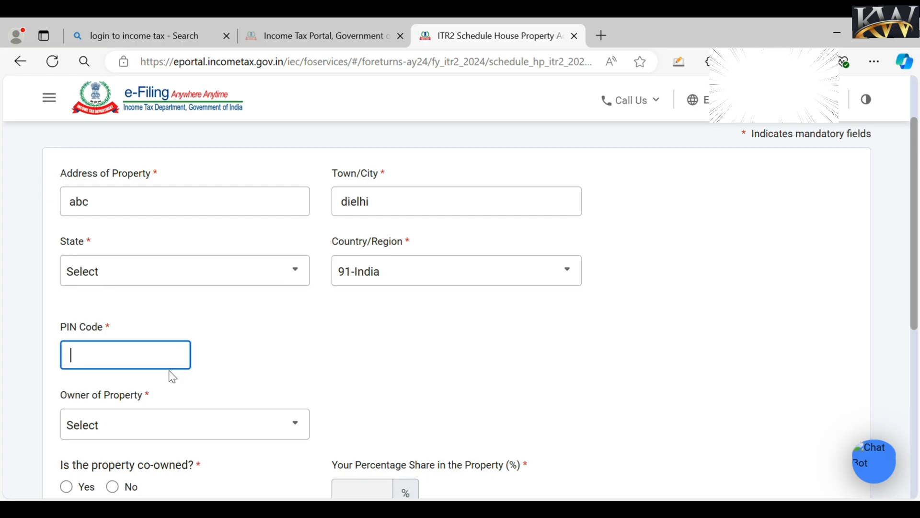
{"action": "type", "text": "110085"}
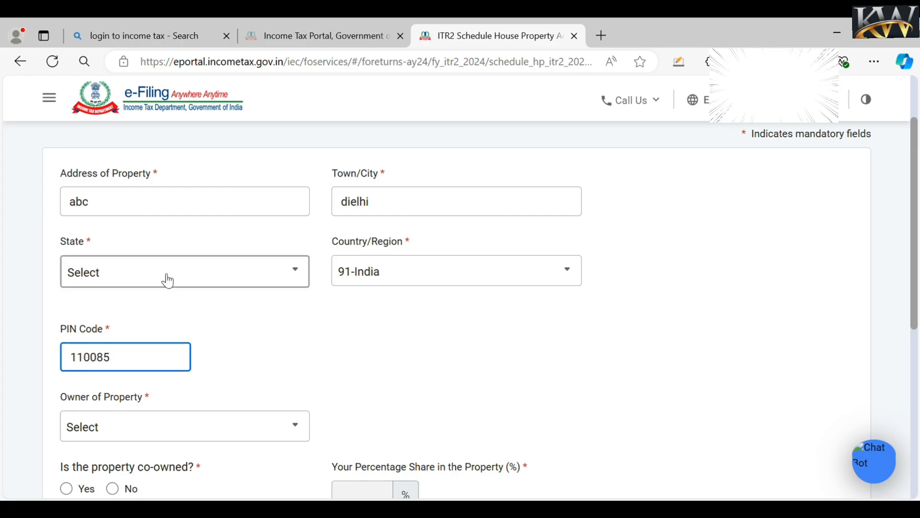
{"action": "left_click", "coordinate": [168, 281]}
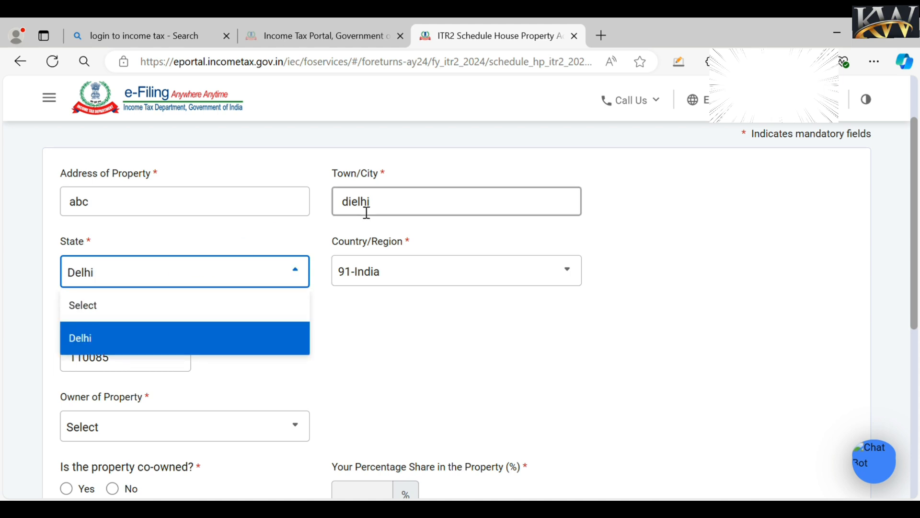
{"action": "left_click", "coordinate": [407, 212]}
{"action": "key", "text": "BackSpace"}
{"action": "key", "text": "BackSpace"}
{"action": "key", "text": "BackSpace"}
{"action": "key", "text": "BackSpace"}
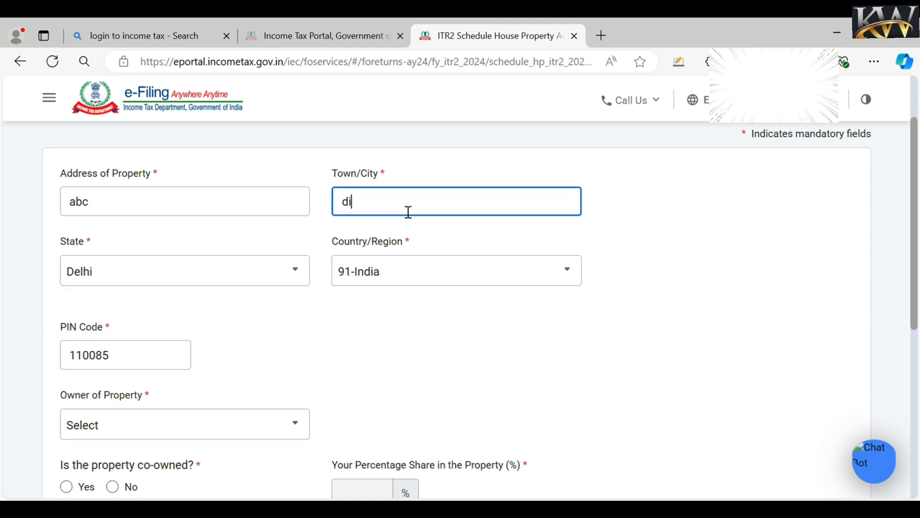
{"action": "type", "text": "rohini"}
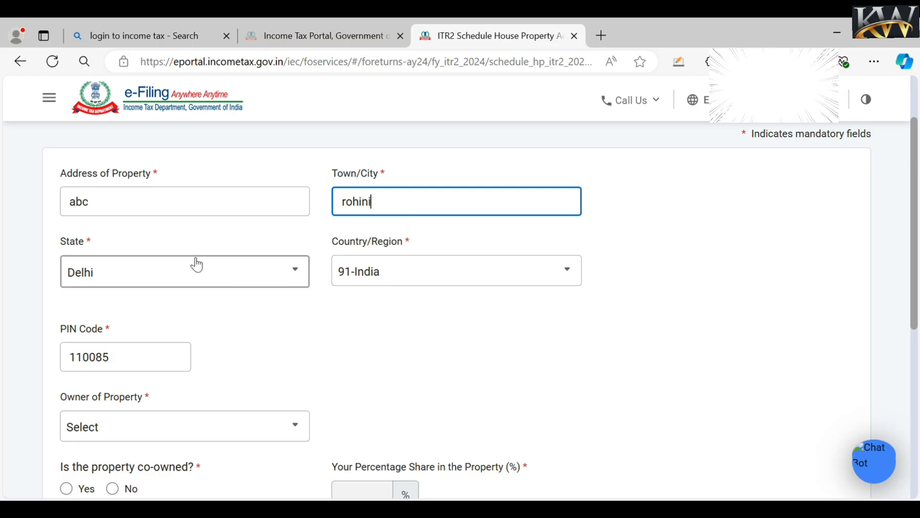
{"action": "left_click", "coordinate": [363, 355]}
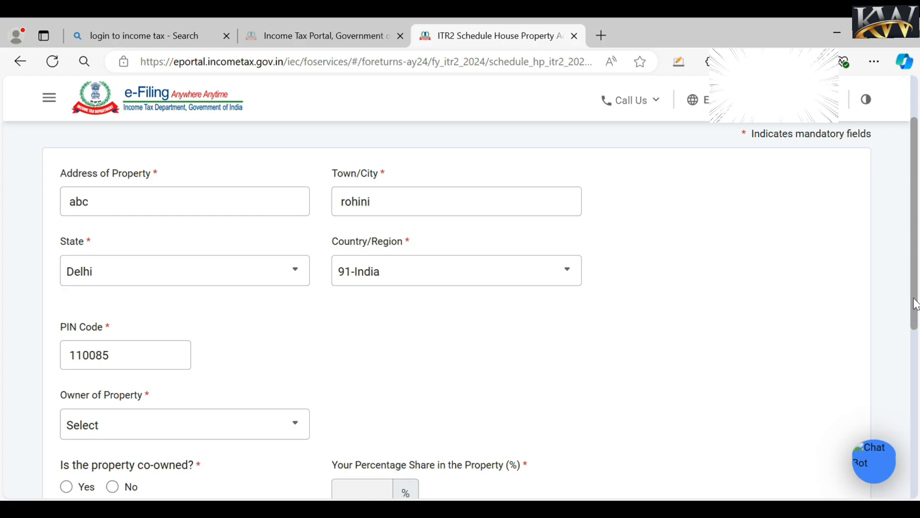
{"action": "left_click_drag", "start_coordinate": [914, 298], "coordinate": [913, 367]}
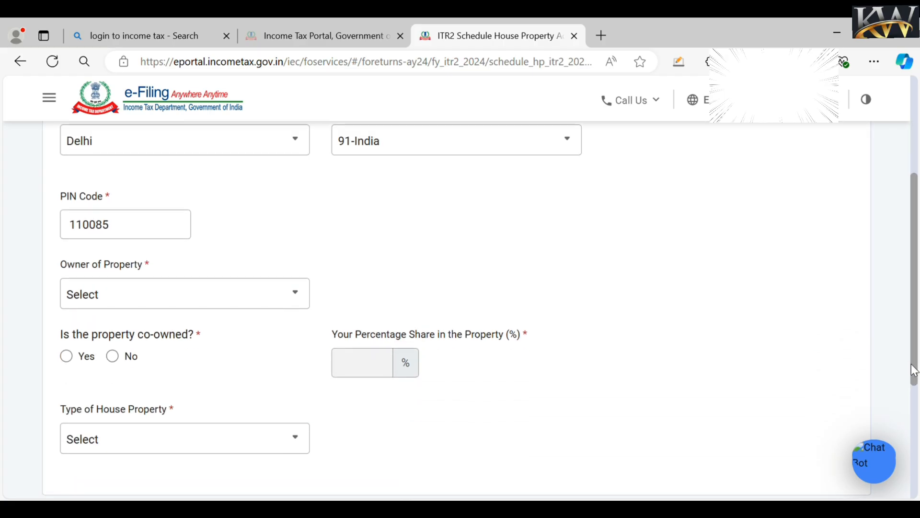
- Set the property owner to Self, co-owned to No, and property type to Let out
{"action": "left_click", "coordinate": [165, 300]}
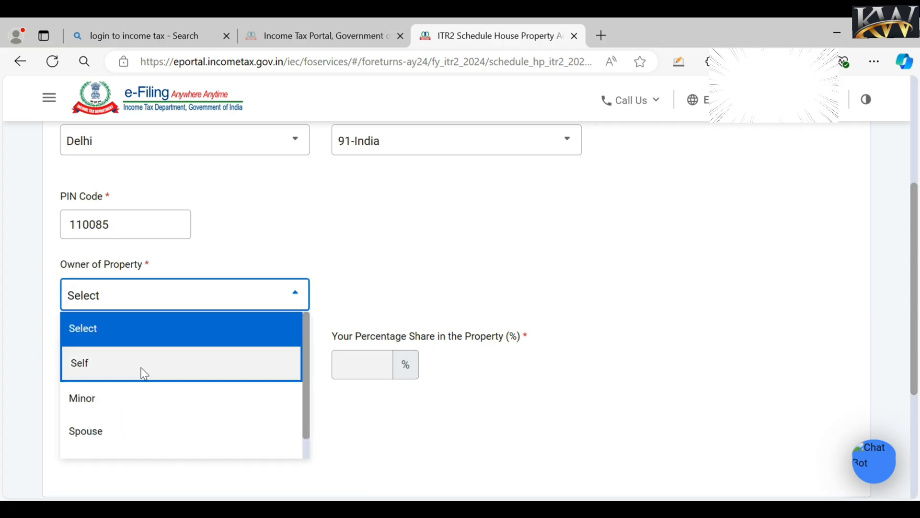
{"action": "left_click", "coordinate": [142, 372]}
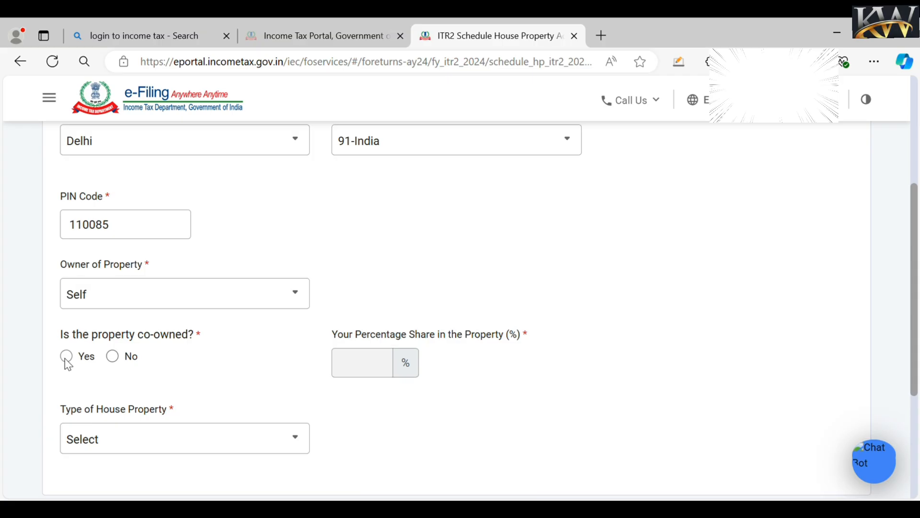
{"action": "left_click", "coordinate": [67, 357]}
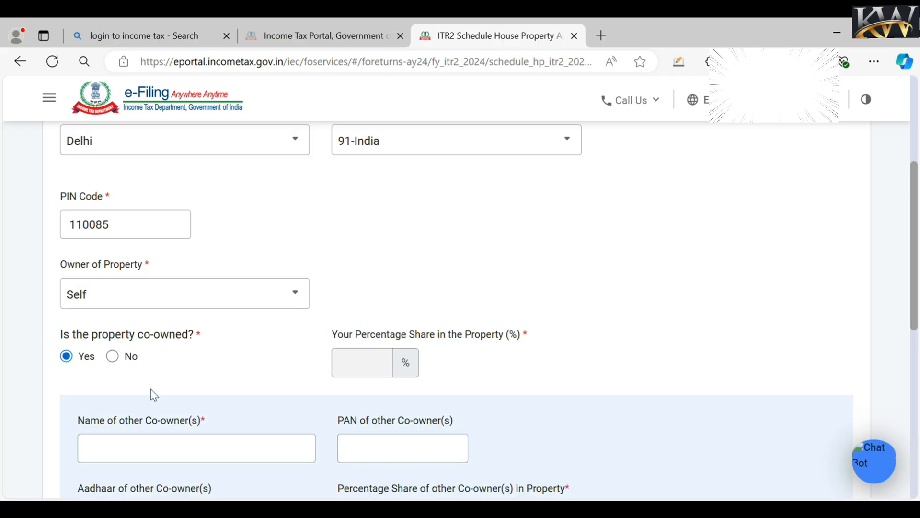
{"action": "left_click", "coordinate": [114, 358]}
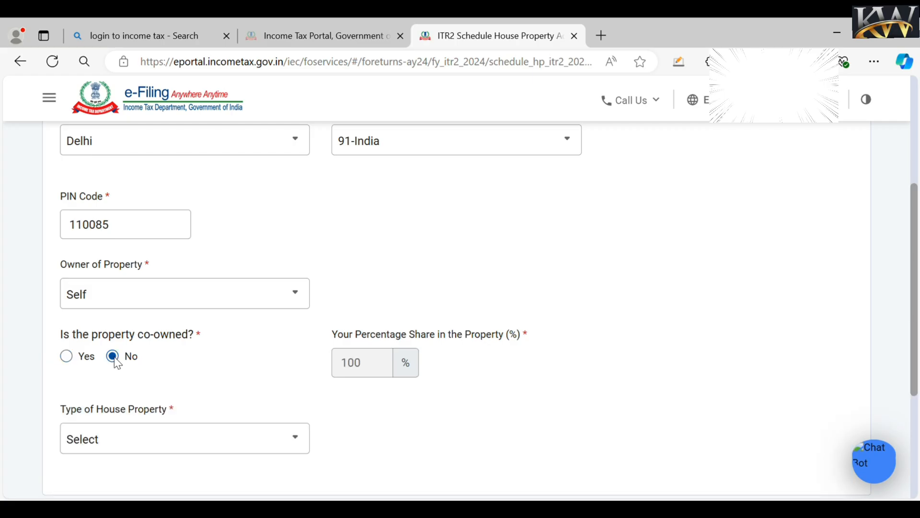
{"action": "left_click", "coordinate": [152, 445]}
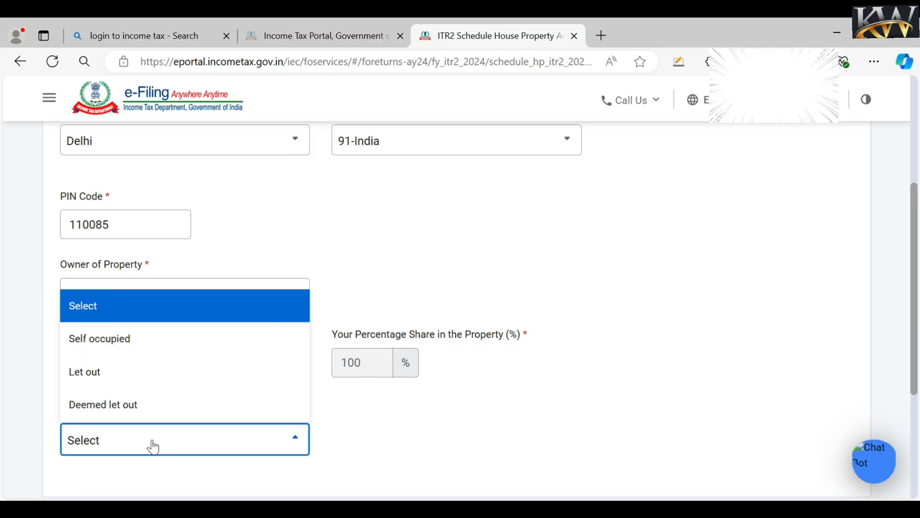
{"action": "left_click", "coordinate": [147, 353]}
{"action": "left_click", "coordinate": [164, 453]}
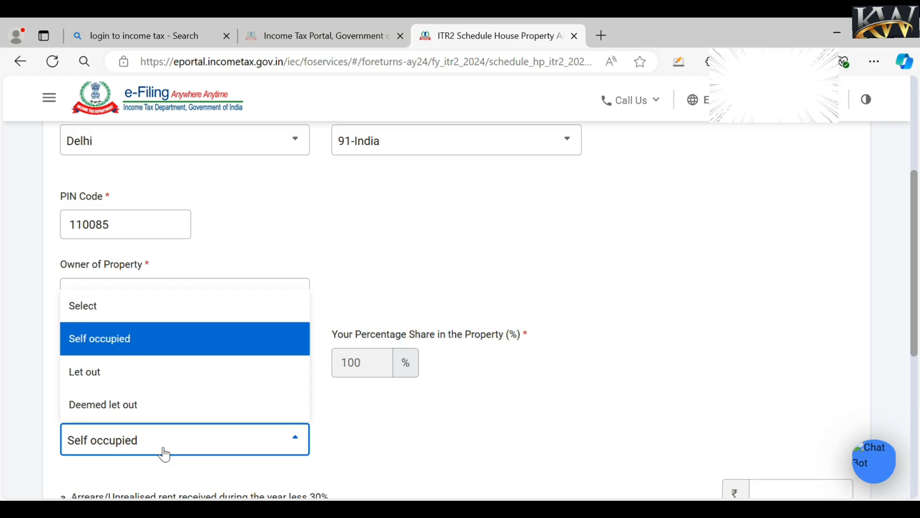
{"action": "left_click", "coordinate": [139, 380]}
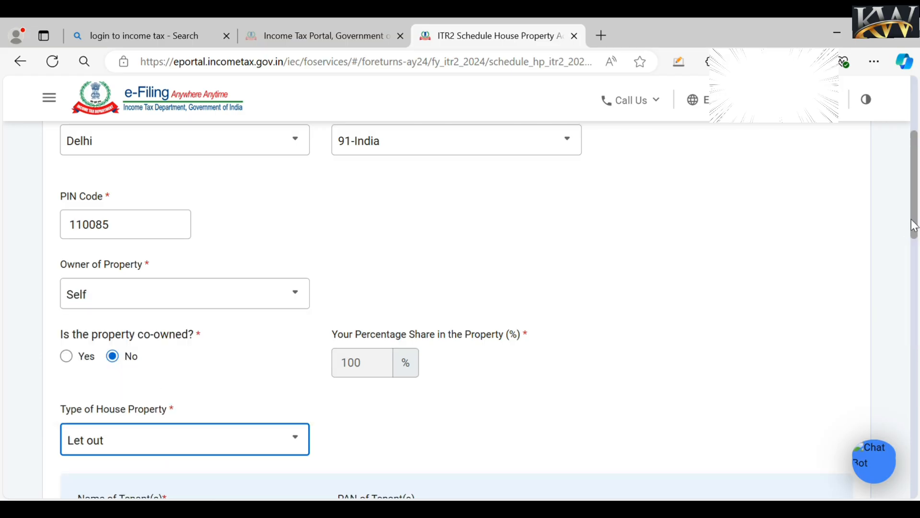
{"action": "left_click_drag", "start_coordinate": [914, 231], "coordinate": [916, 317]}
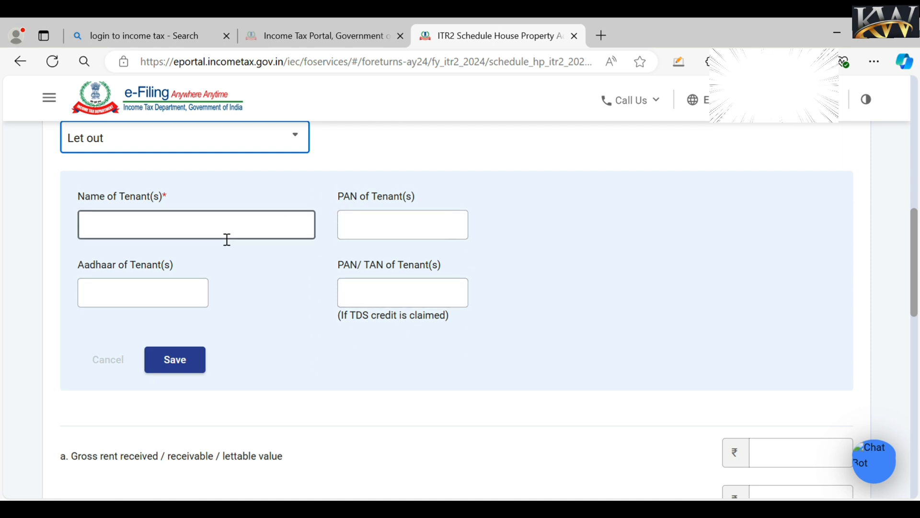
- Enter tenant name 'abc' and gross rent received of 200000
{"action": "left_click", "coordinate": [227, 238]}
{"action": "type", "text": "abc"}
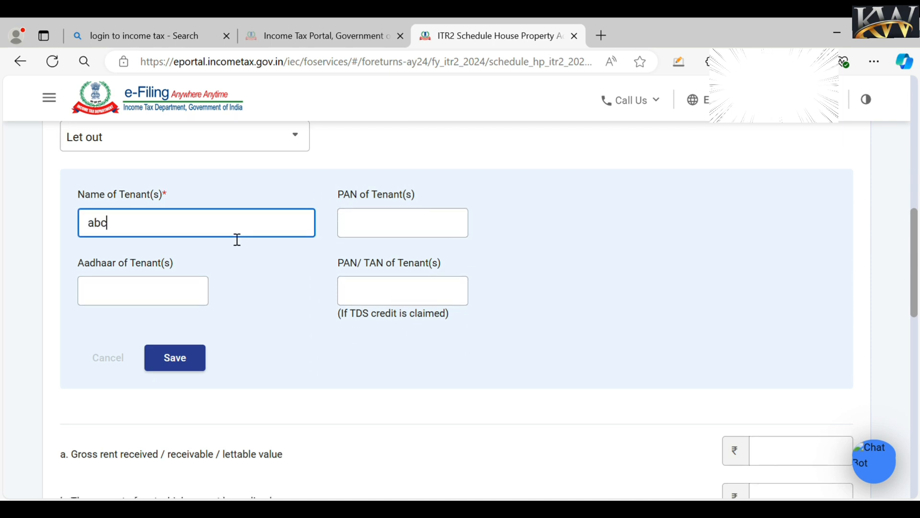
{"action": "left_click", "coordinate": [536, 226]}
{"action": "left_click_drag", "start_coordinate": [914, 287], "coordinate": [913, 337]}
{"action": "left_click", "coordinate": [805, 282]}
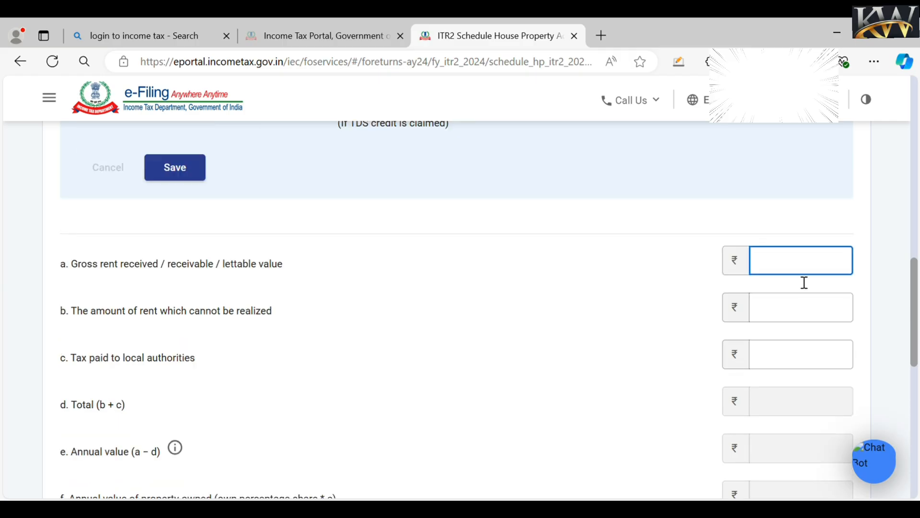
{"action": "type", "text": "200000"}
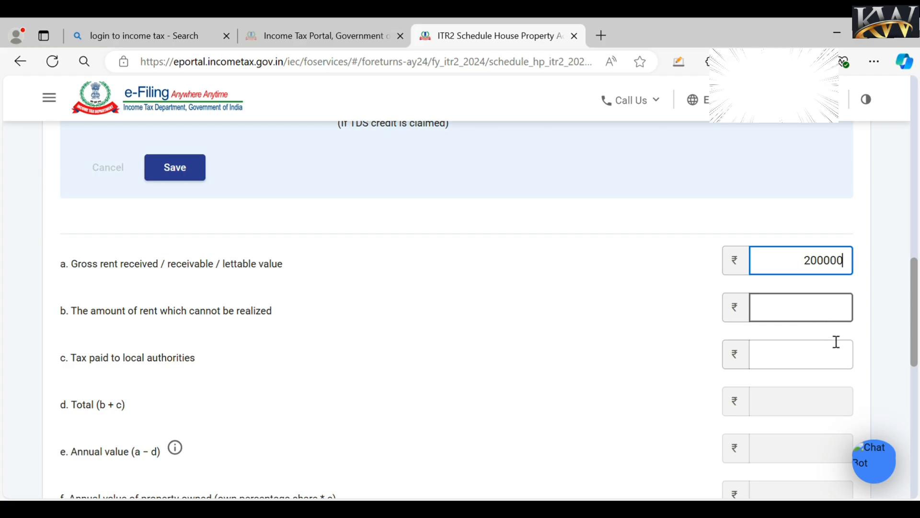
{"action": "key", "text": "Tab"}
{"action": "left_click_drag", "start_coordinate": [916, 341], "coordinate": [916, 361]}
- Enter 3000 as tax paid to local authorities and add House Property 1
{"action": "left_click", "coordinate": [820, 294]}
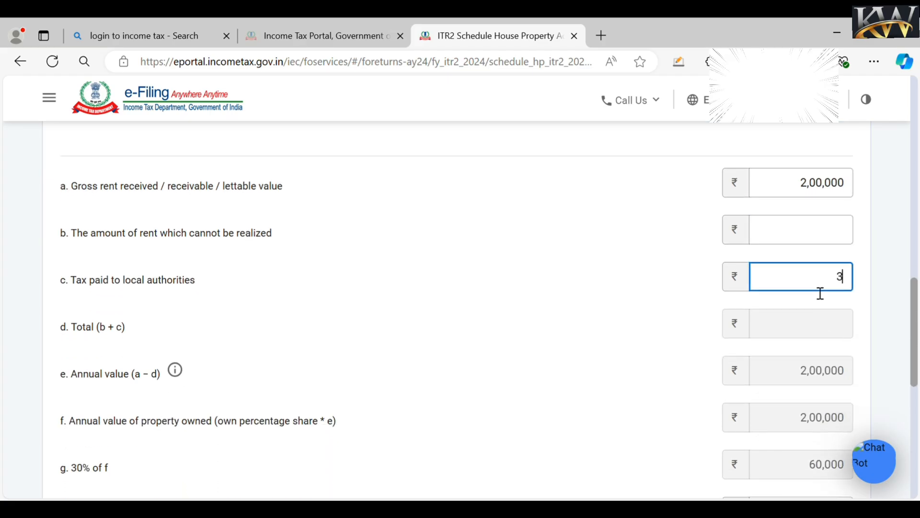
{"action": "type", "text": "3000"}
{"action": "left_click_drag", "start_coordinate": [915, 374], "coordinate": [916, 408]}
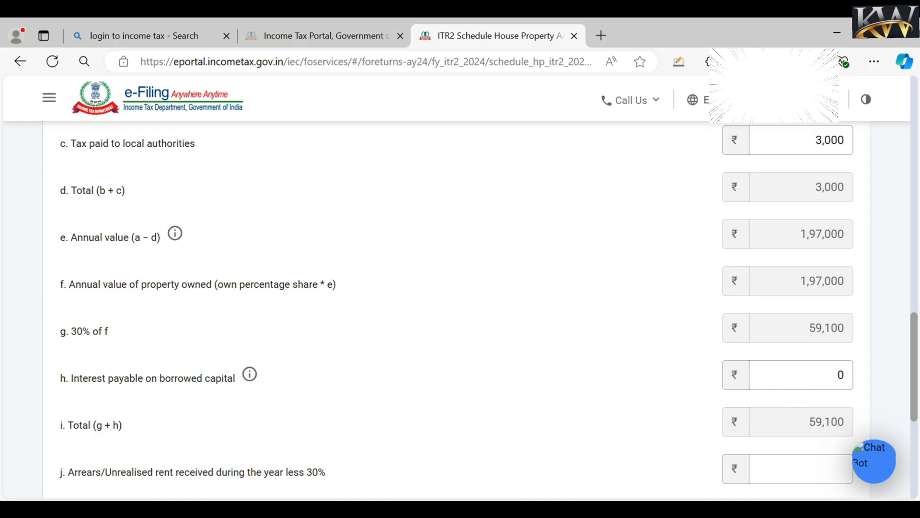
{"action": "scroll", "coordinate": [918, 448], "scroll_direction": "down", "scroll_amount": 6}
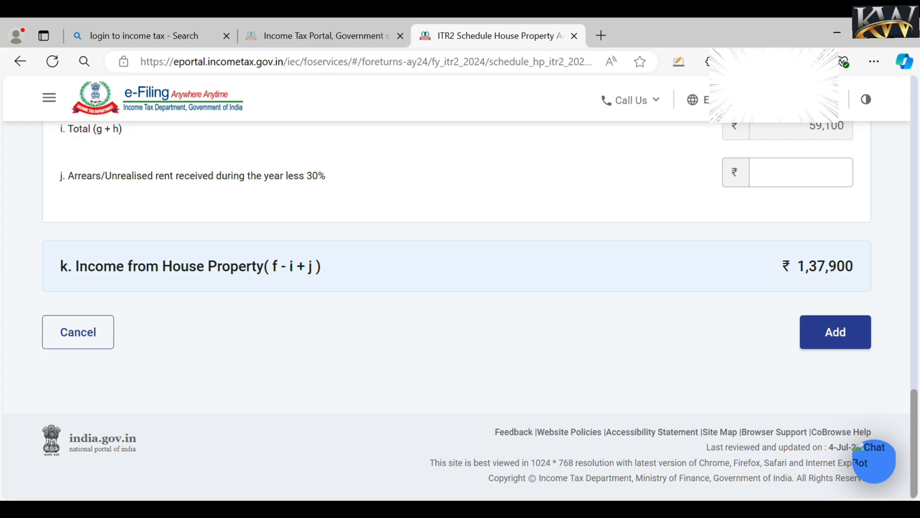
{"action": "left_click", "coordinate": [857, 341]}
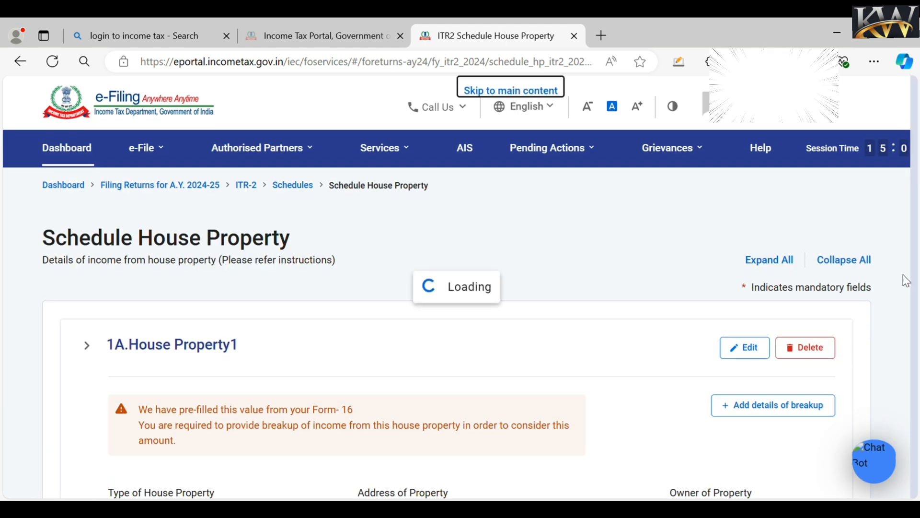
- Confirm Schedule House Property with ₹1,37,900 income and open Schedule Capital Gains
{"action": "left_click", "coordinate": [850, 375]}
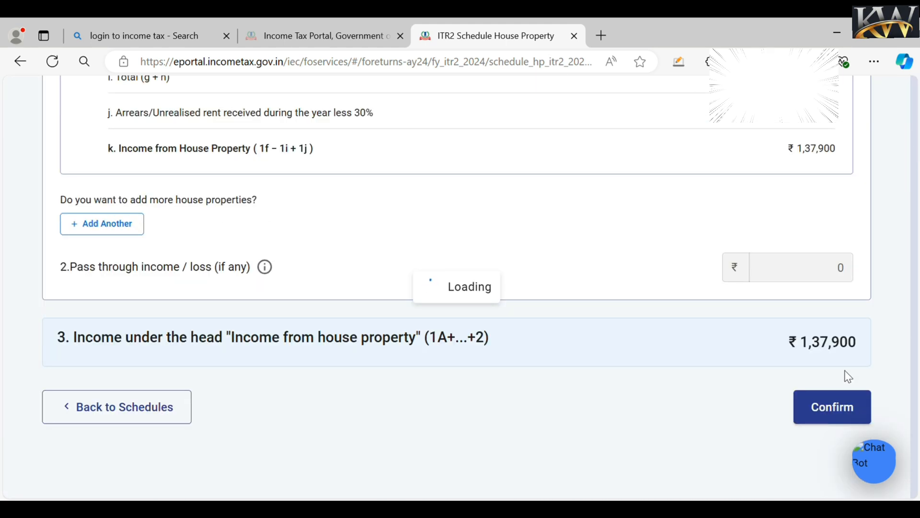
{"action": "scroll", "coordinate": [864, 465], "scroll_direction": "down", "scroll_amount": 4}
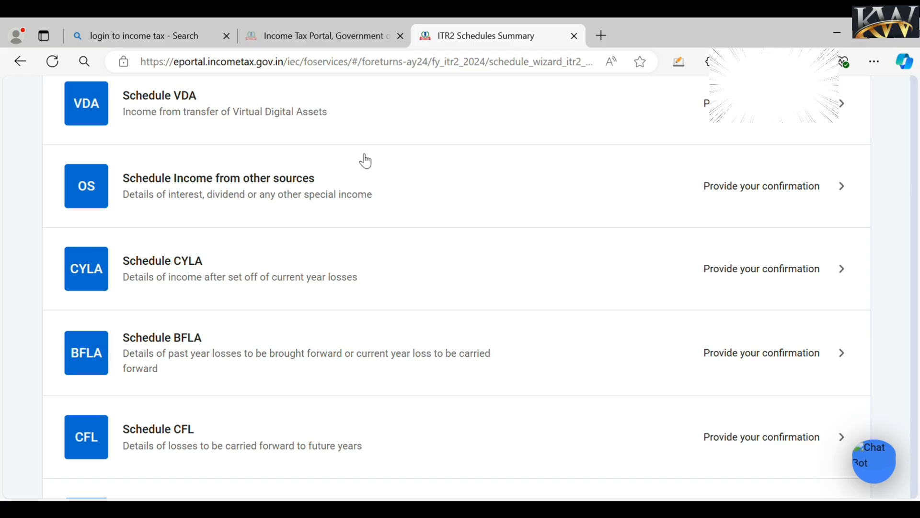
{"action": "scroll", "coordinate": [817, 257], "scroll_direction": "up", "scroll_amount": 6}
{"action": "left_click", "coordinate": [818, 257]}
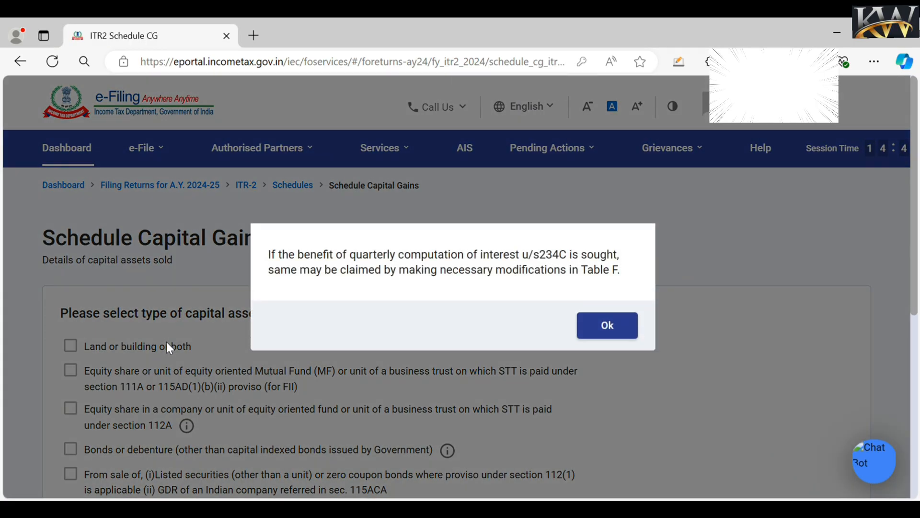
- Dismiss the 234C notice, select 111A and 112A equity share asset types, and continue
{"action": "left_click", "coordinate": [593, 326]}
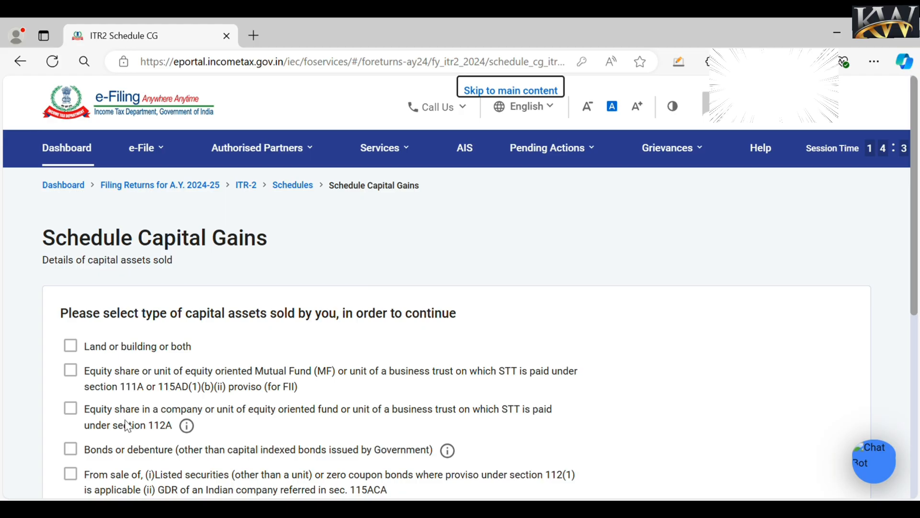
{"action": "left_click", "coordinate": [71, 372]}
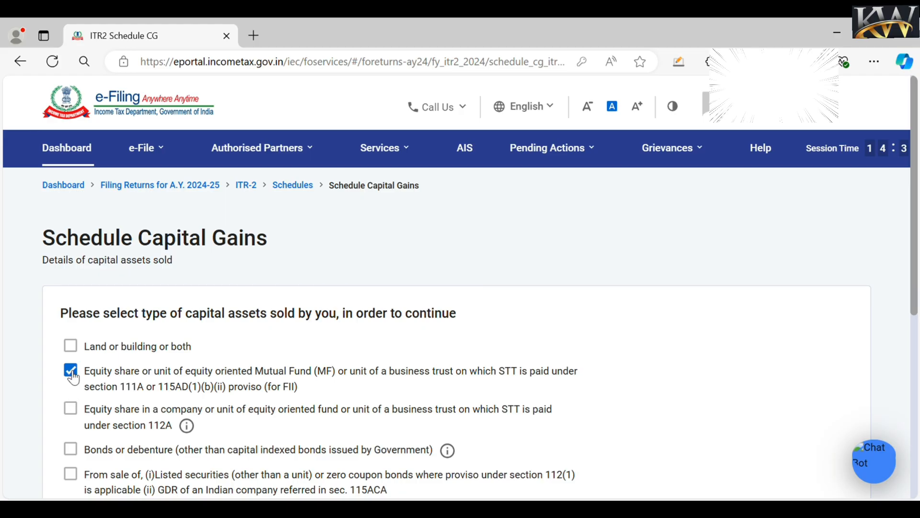
{"action": "left_click", "coordinate": [72, 412]}
{"action": "scroll", "coordinate": [242, 366], "scroll_direction": "down", "scroll_amount": 3}
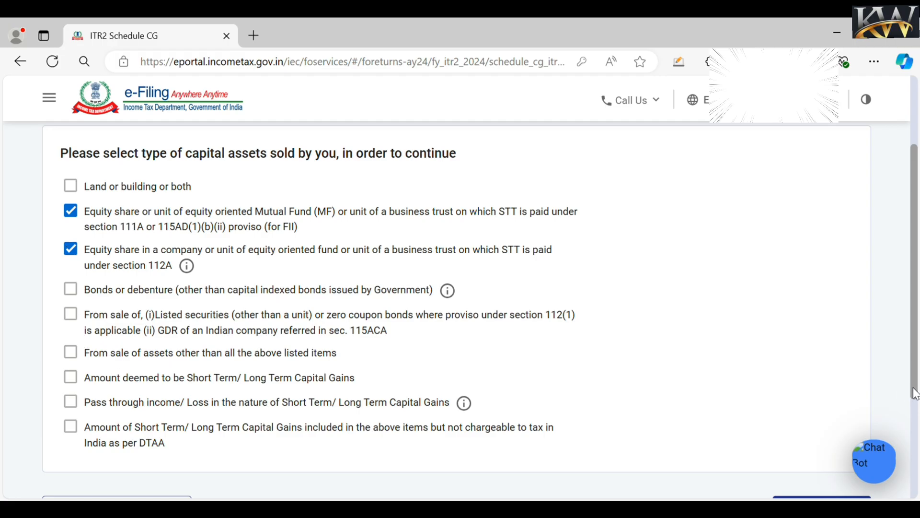
{"action": "scroll", "coordinate": [99, 223], "scroll_direction": "down", "scroll_amount": 1}
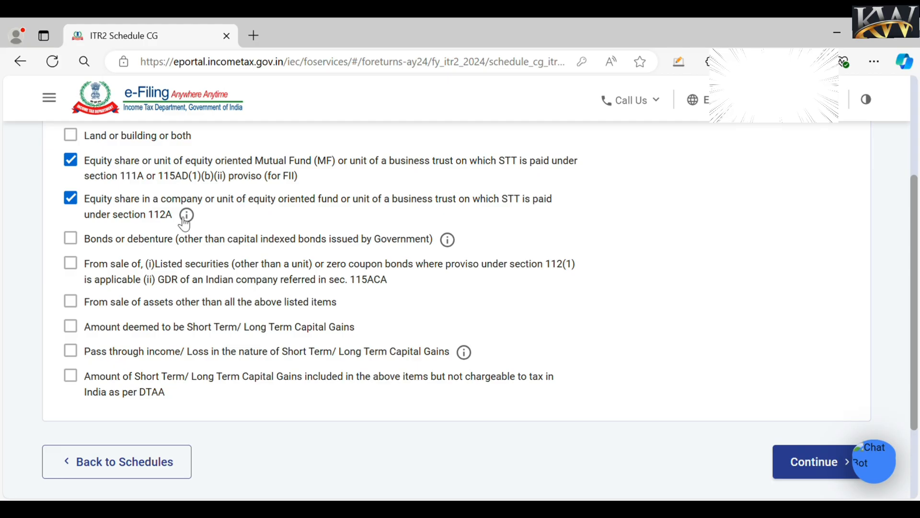
{"action": "left_click", "coordinate": [787, 468]}
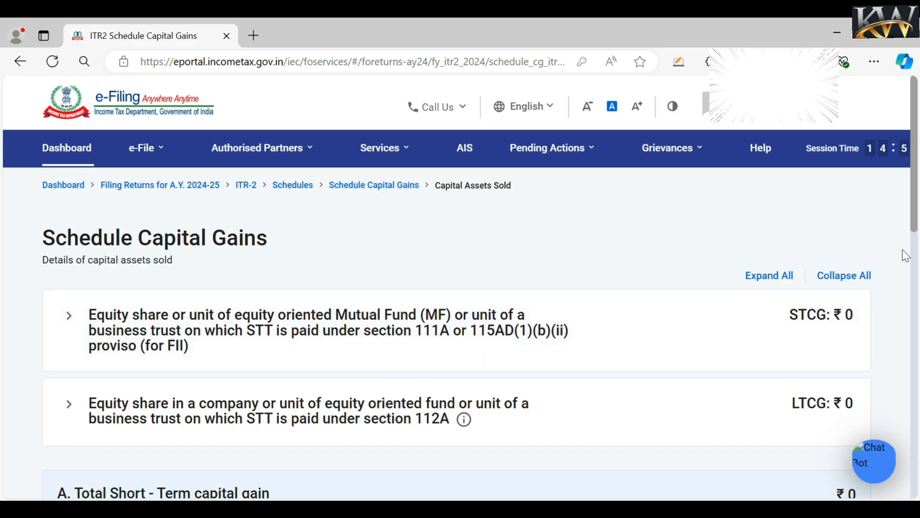
- Add Section 111A sale details with full value of consideration 120000
{"action": "left_click", "coordinate": [820, 314]}
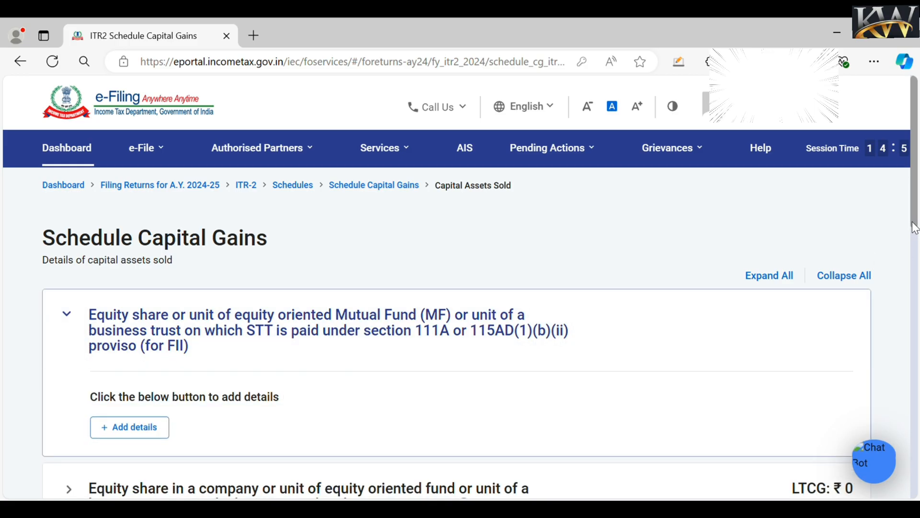
{"action": "left_click", "coordinate": [138, 434]}
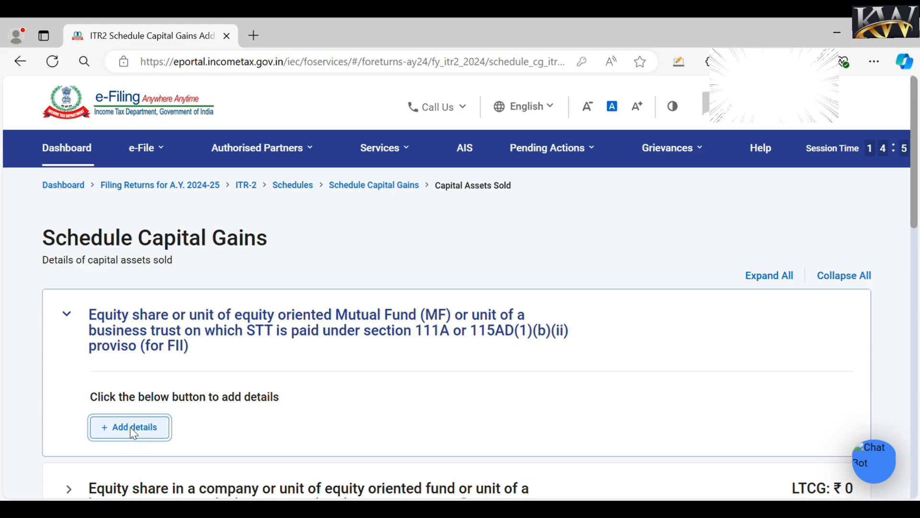
{"action": "left_click", "coordinate": [136, 433]}
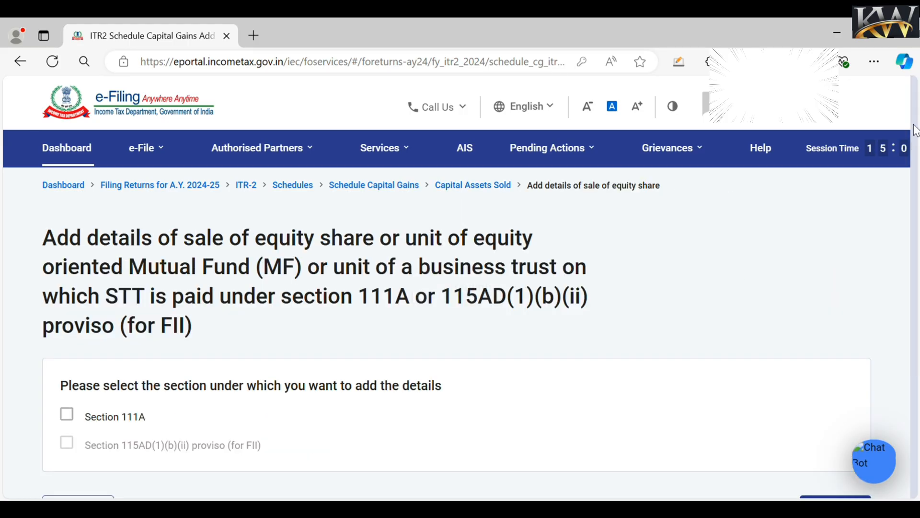
{"action": "left_click", "coordinate": [67, 415]}
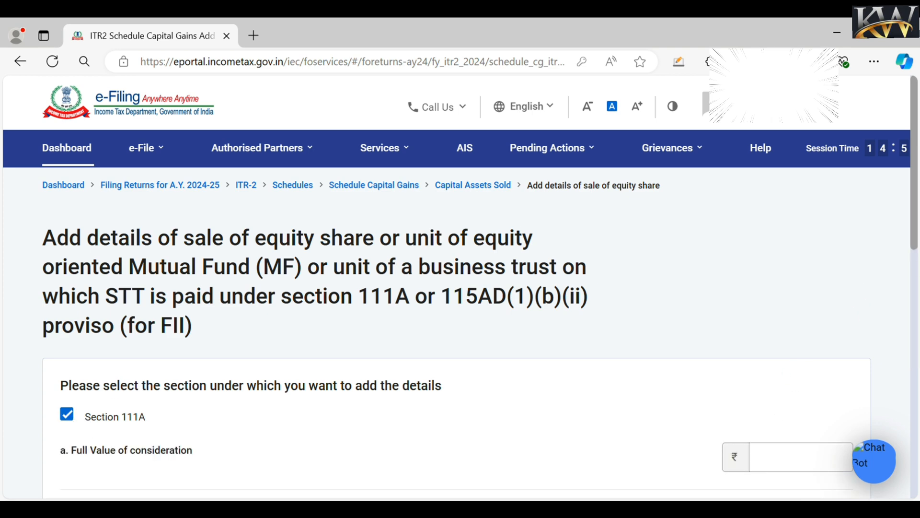
{"action": "left_click_drag", "start_coordinate": [914, 244], "coordinate": [911, 318]}
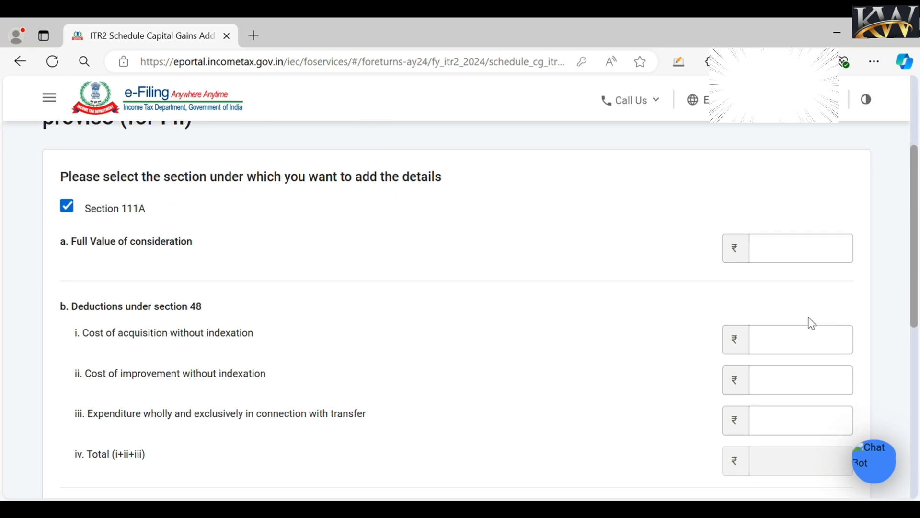
{"action": "left_click", "coordinate": [796, 255]}
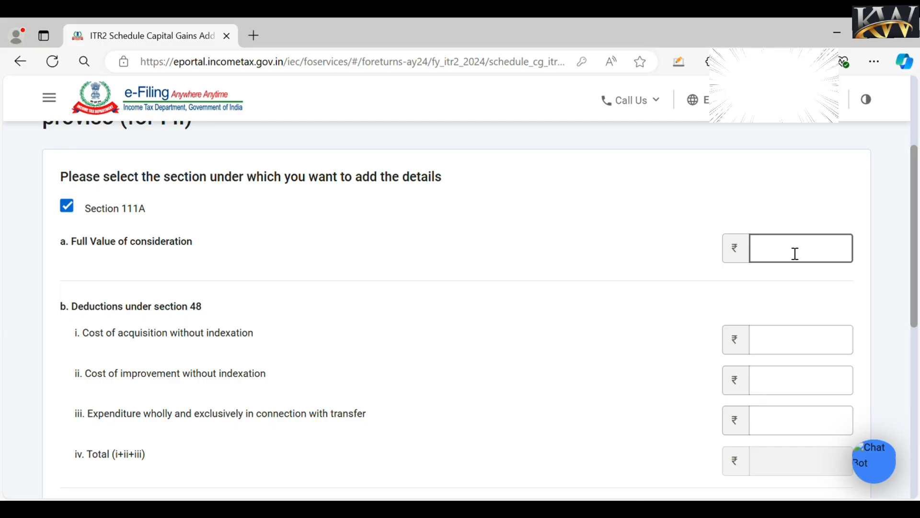
{"action": "left_click", "coordinate": [796, 254]}
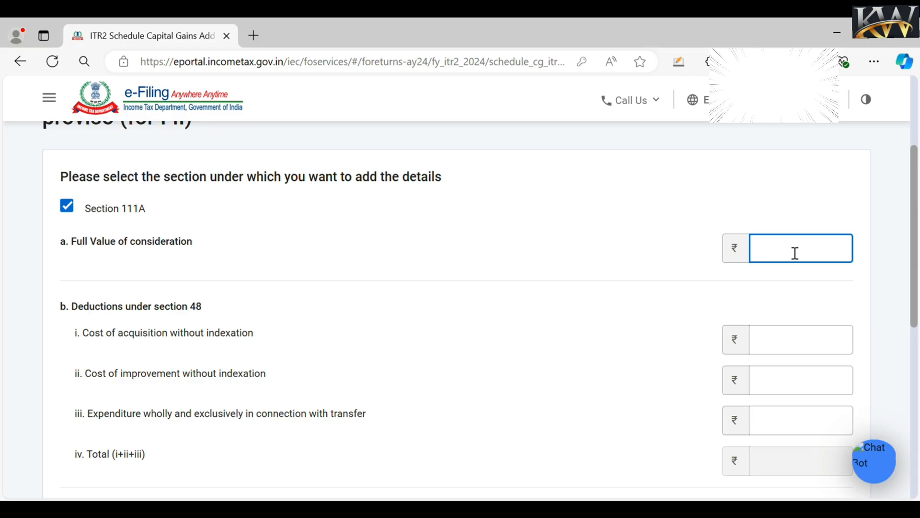
{"action": "type", "text": "120000"}
{"action": "left_click", "coordinate": [213, 245]}
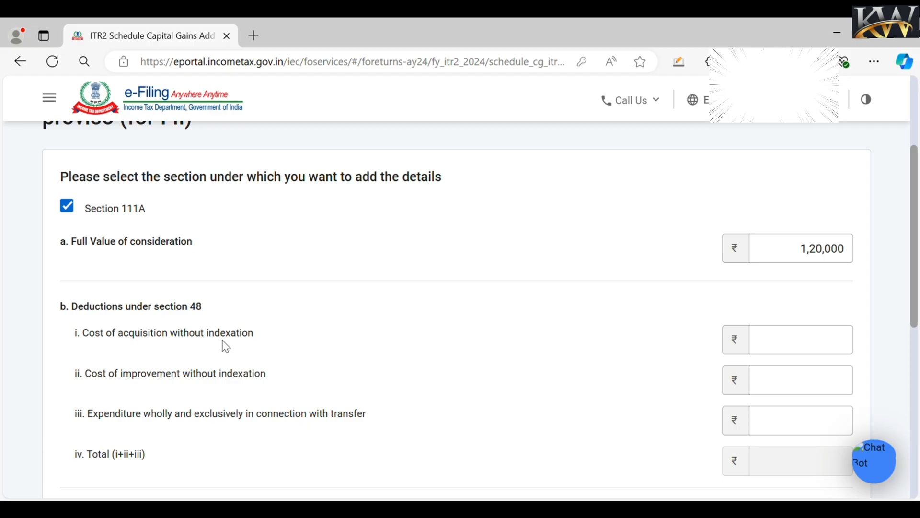
- Enter cost of acquisition 100000 and transfer expenses 1000, then add the 111A sale
{"action": "left_click", "coordinate": [836, 356]}
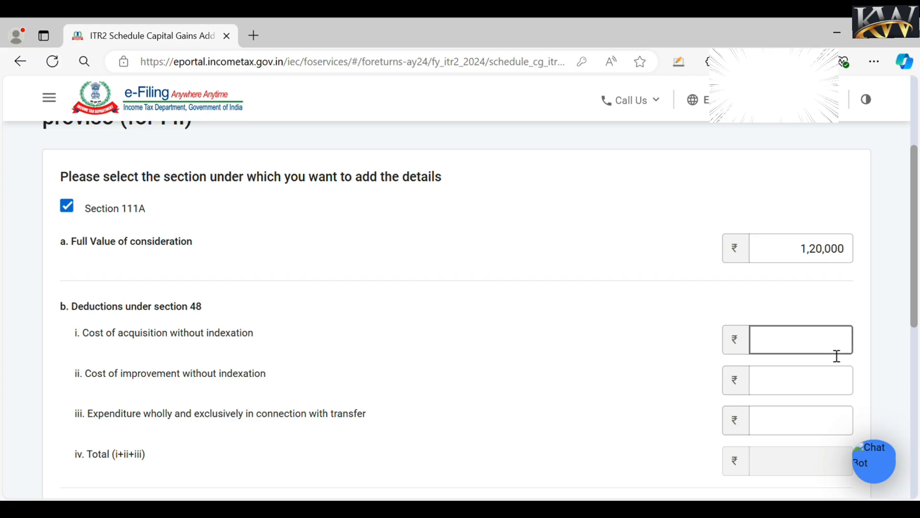
{"action": "left_click", "coordinate": [836, 355]}
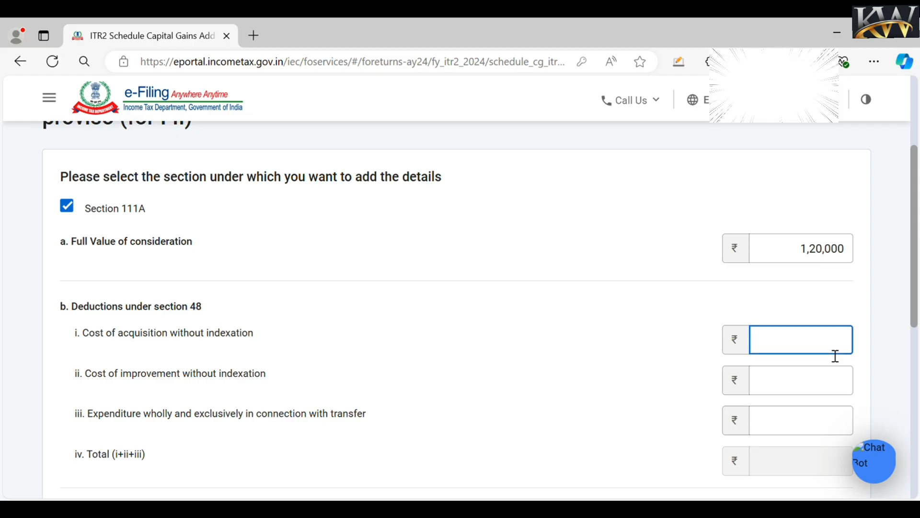
{"action": "type", "text": "100000"}
{"action": "left_click", "coordinate": [617, 396]}
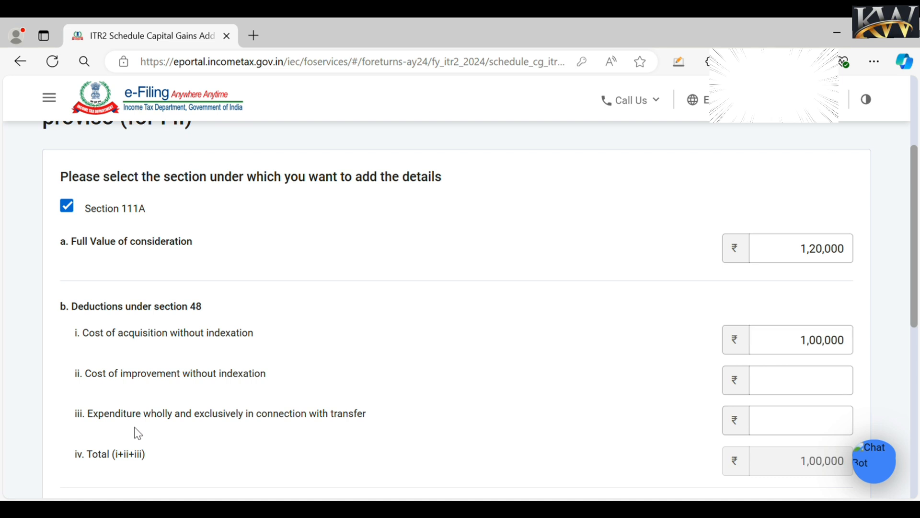
{"action": "left_click", "coordinate": [819, 431]}
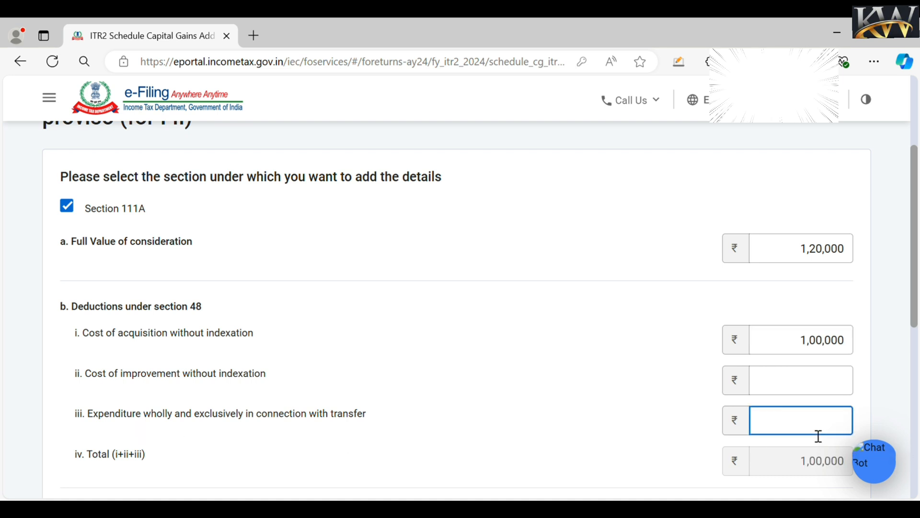
{"action": "type", "text": "1000"}
{"action": "left_click", "coordinate": [867, 314]}
{"action": "scroll", "coordinate": [913, 326], "scroll_direction": "down", "scroll_amount": 1}
{"action": "scroll", "coordinate": [918, 341], "scroll_direction": "down", "scroll_amount": 6}
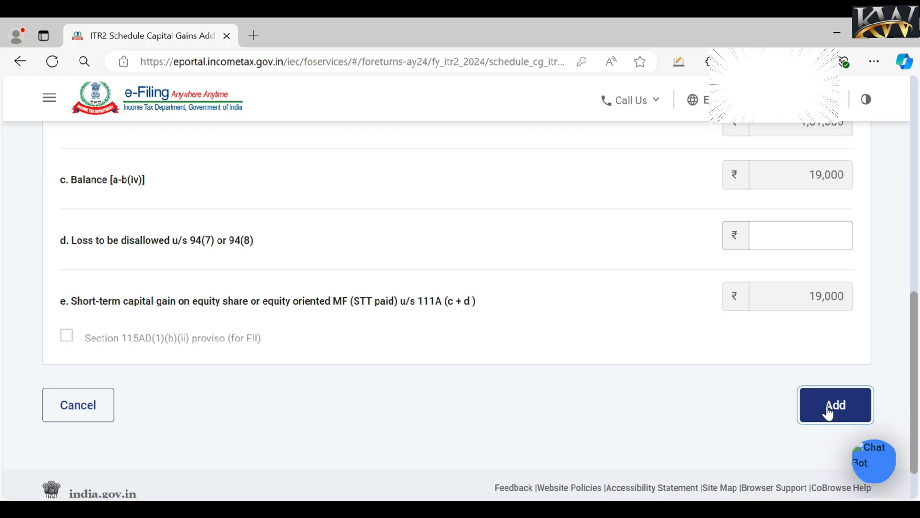
{"action": "left_click", "coordinate": [828, 413]}
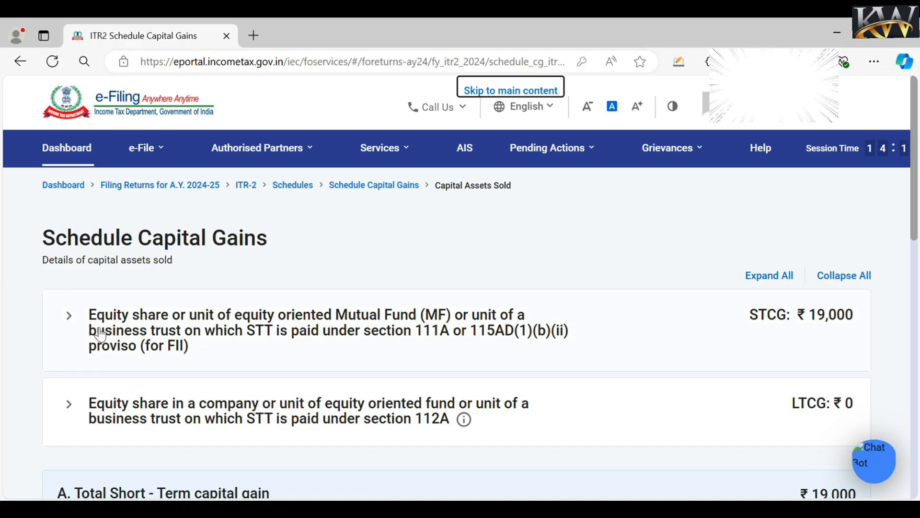
- Review the 111A entry showing ₹19,000 STCG and expand the section 112A equity section
{"action": "left_click", "coordinate": [70, 316]}
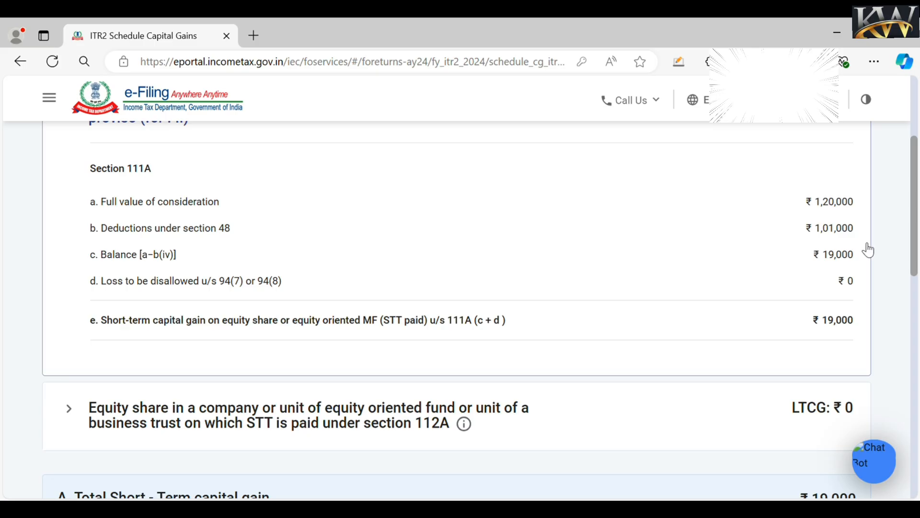
{"action": "left_click_drag", "start_coordinate": [915, 274], "coordinate": [915, 330]}
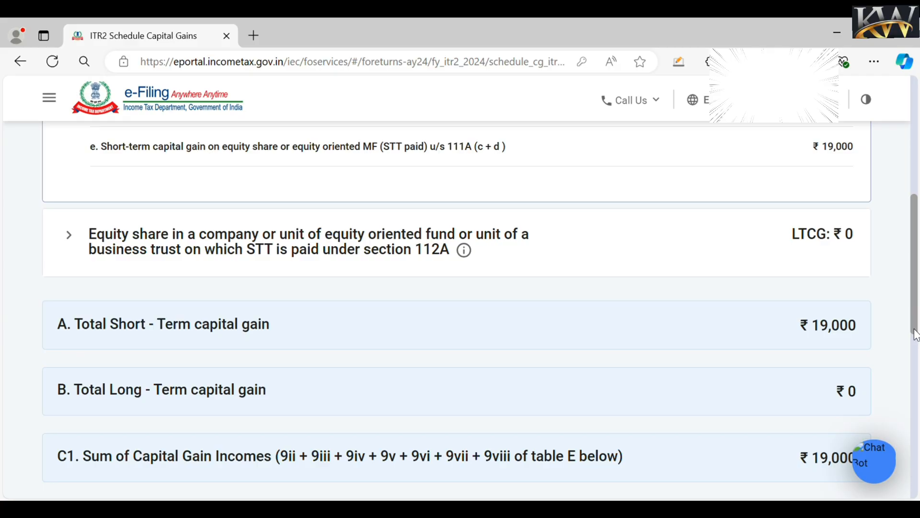
{"action": "left_click_drag", "start_coordinate": [916, 334], "coordinate": [907, 468]}
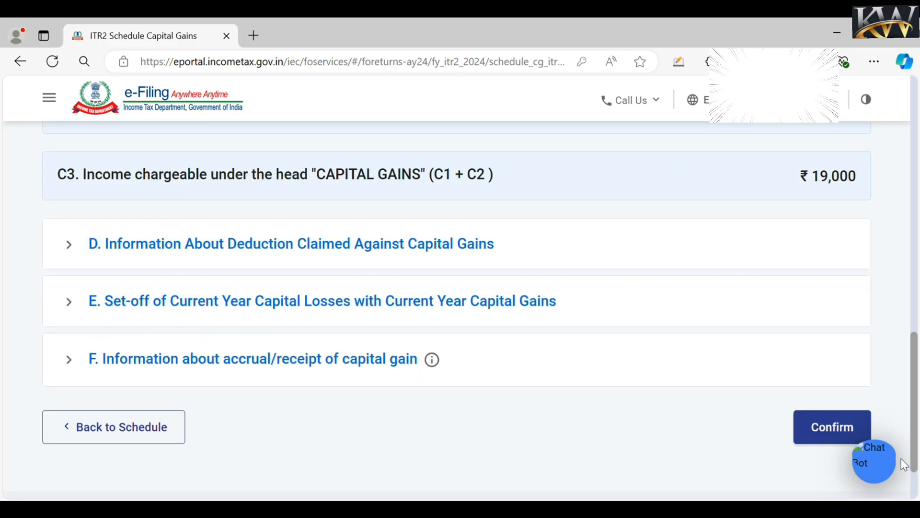
{"action": "left_click", "coordinate": [850, 428]}
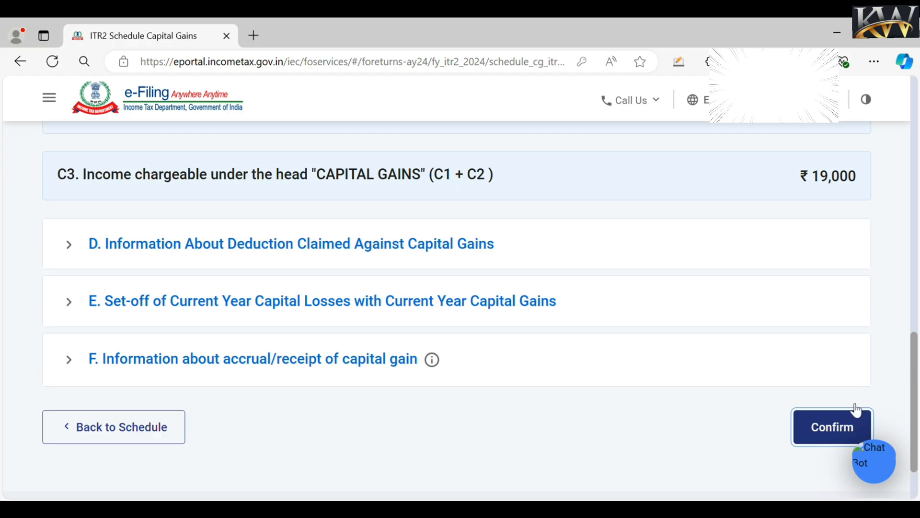
{"action": "left_click", "coordinate": [843, 427]}
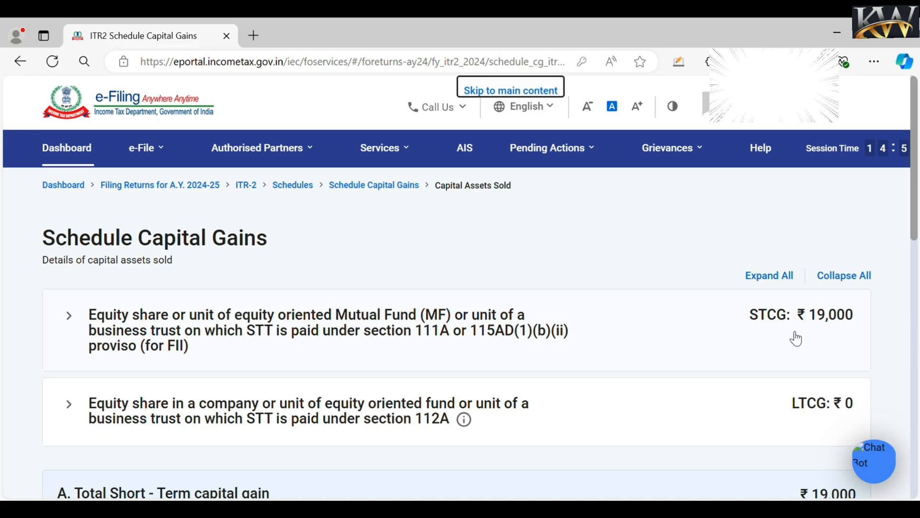
{"action": "left_click", "coordinate": [79, 413]}
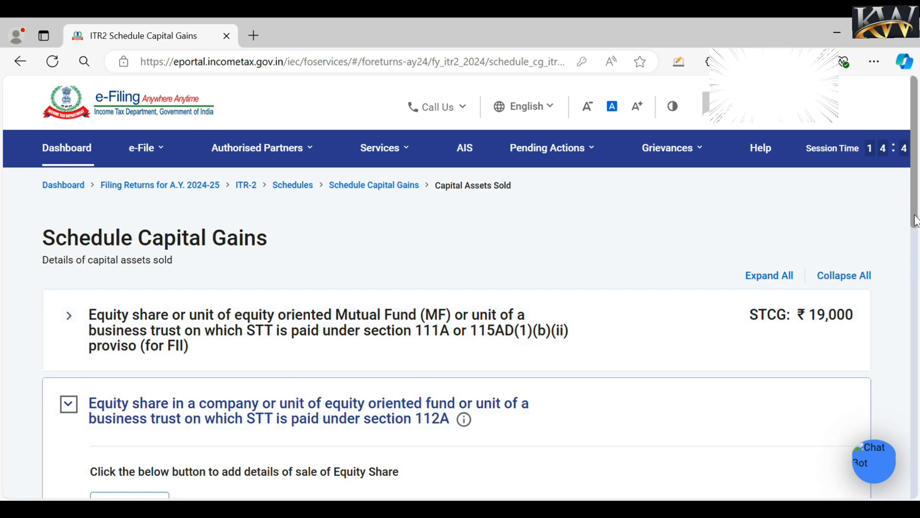
- Start a section 112A equity sale entry and bring up Schedule 112A for manual entry
{"action": "left_click_drag", "start_coordinate": [914, 218], "coordinate": [914, 252]}
{"action": "left_click", "coordinate": [150, 363]}
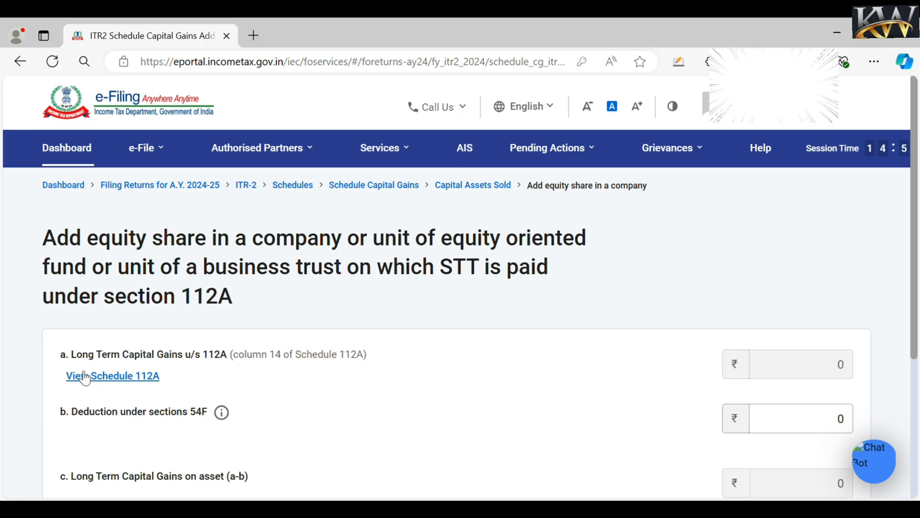
{"action": "left_click", "coordinate": [118, 378]}
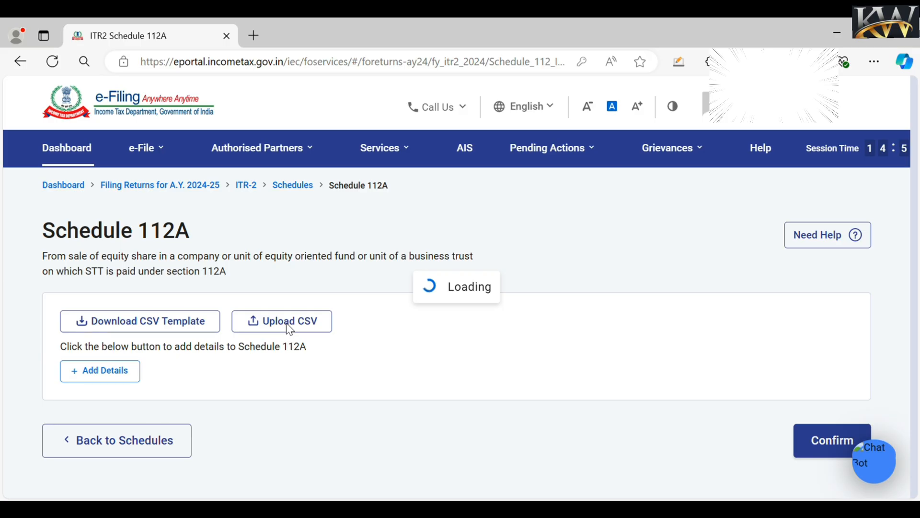
- Add a share entry and set its acquisition date to after 31st January, 2018
{"action": "left_click", "coordinate": [119, 380]}
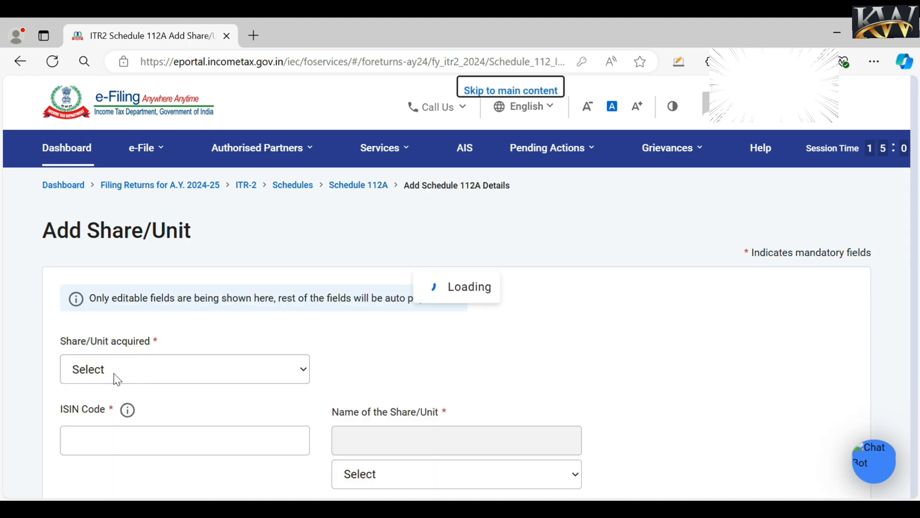
{"action": "left_click", "coordinate": [129, 376]}
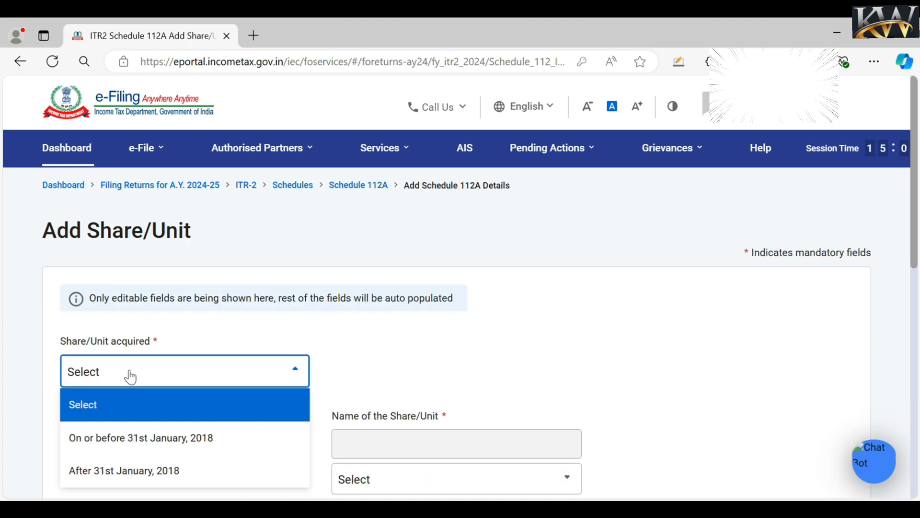
{"action": "left_click", "coordinate": [140, 446]}
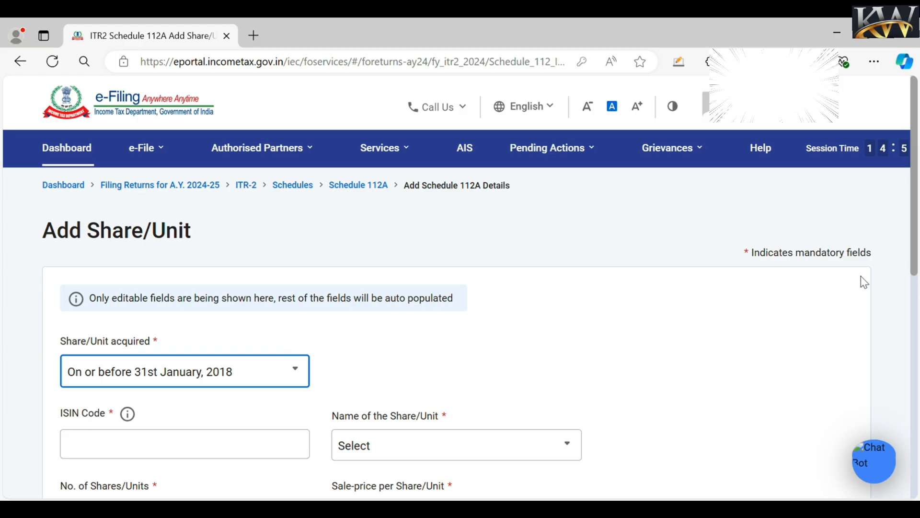
{"action": "left_click_drag", "start_coordinate": [915, 260], "coordinate": [914, 331]}
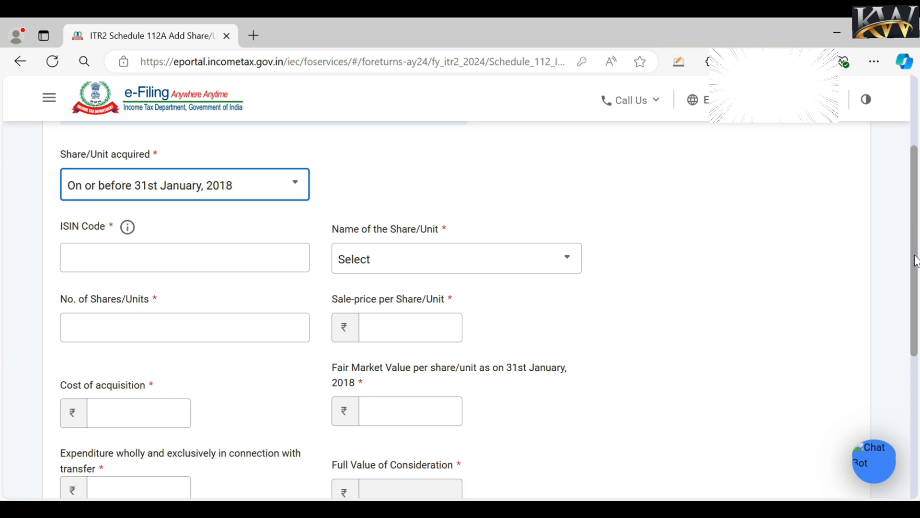
{"action": "left_click_drag", "start_coordinate": [915, 260], "coordinate": [904, 140]}
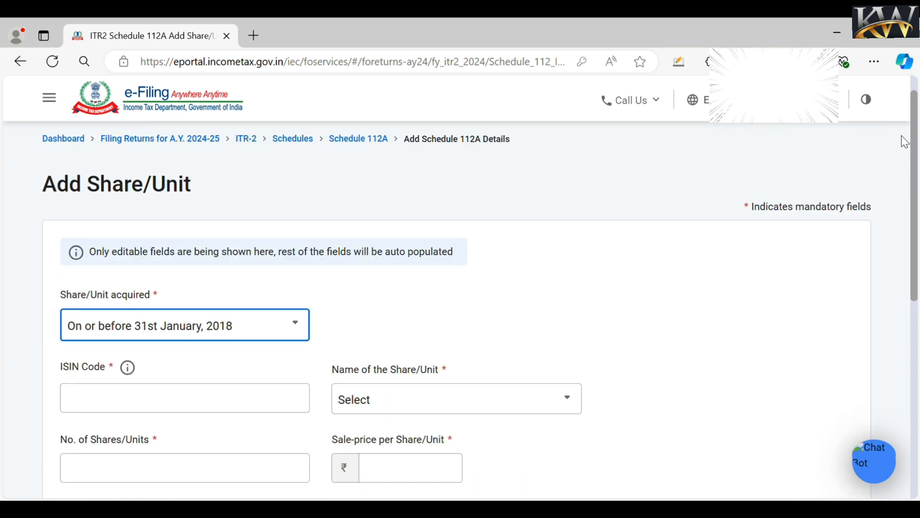
{"action": "left_click", "coordinate": [123, 379]}
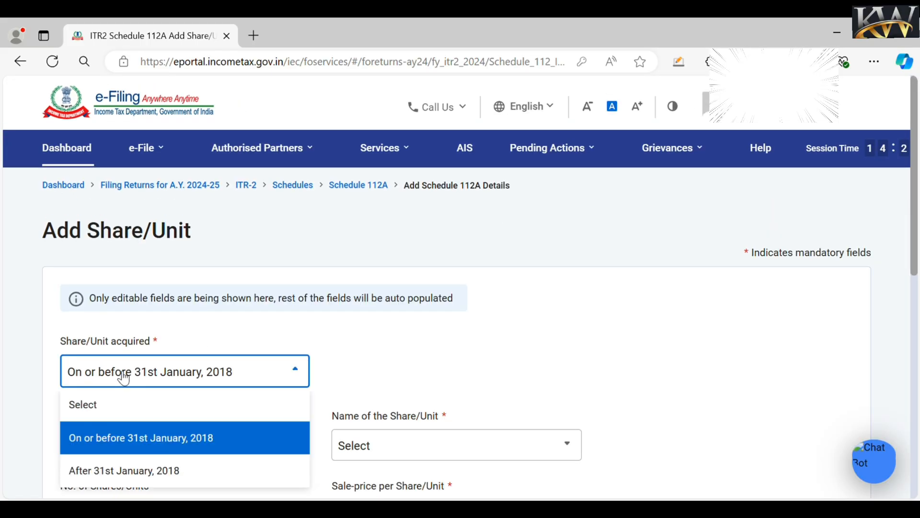
{"action": "left_click", "coordinate": [139, 475]}
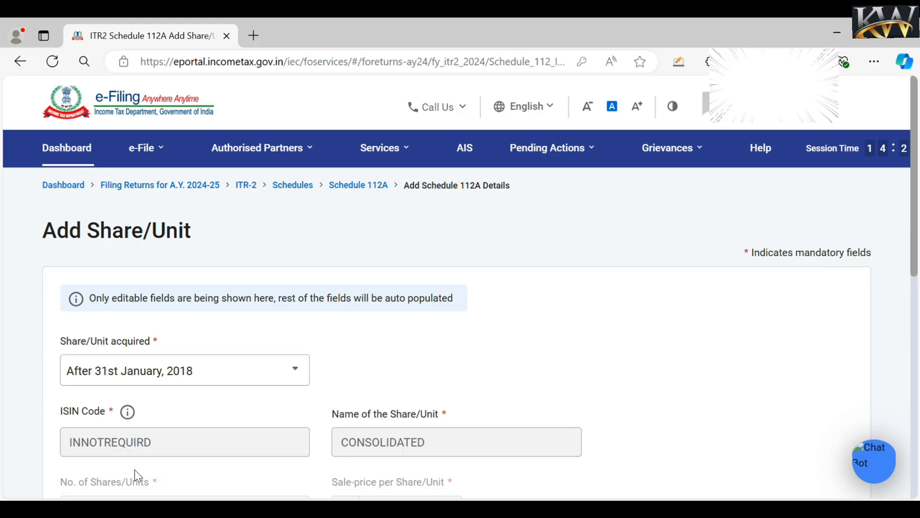
- Enter cost of acquisition 100000, transfer expenditure 20000 and full consideration 200000
{"action": "left_click_drag", "start_coordinate": [914, 272], "coordinate": [914, 375]}
{"action": "left_click", "coordinate": [120, 344]}
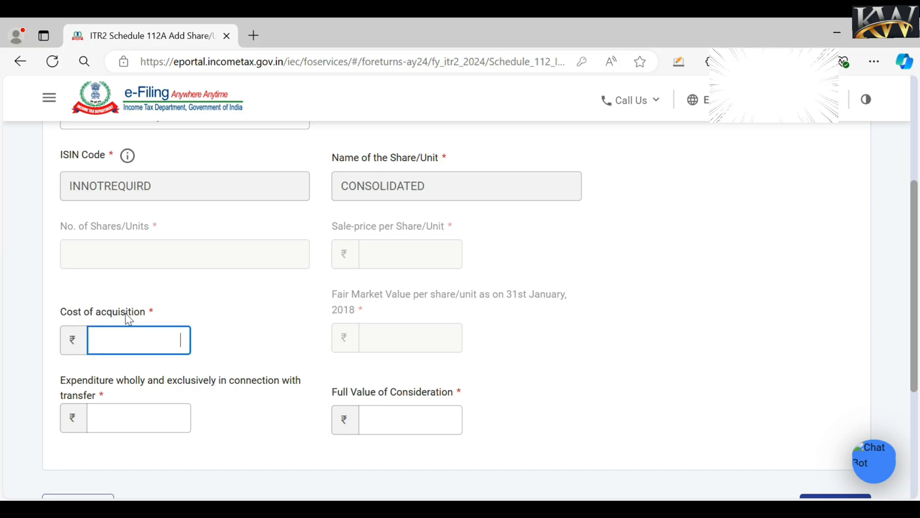
{"action": "left_click", "coordinate": [420, 431]}
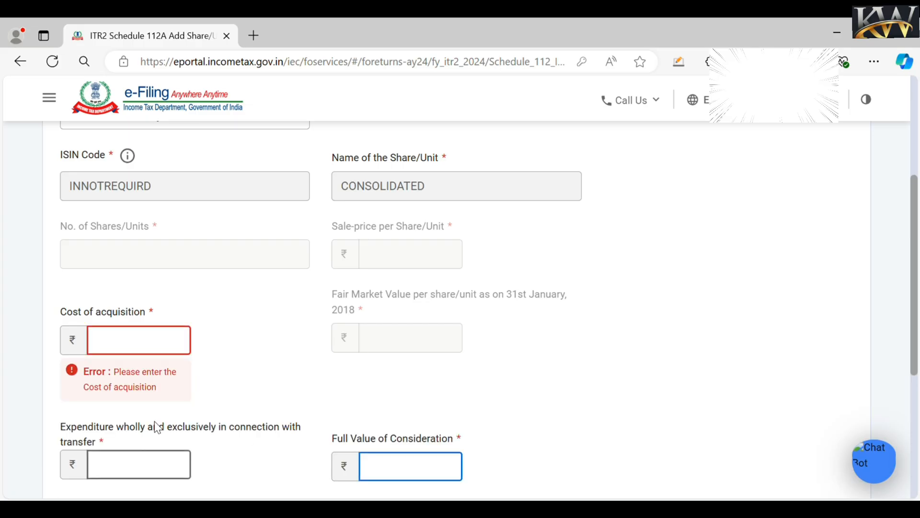
{"action": "left_click", "coordinate": [128, 347]}
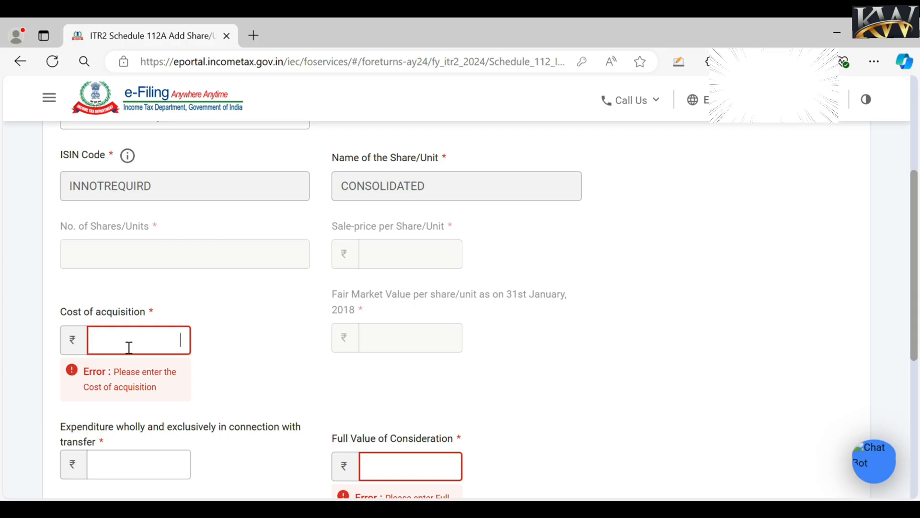
{"action": "type", "text": "100000"}
{"action": "left_click", "coordinate": [134, 472]}
{"action": "type", "text": "20000"}
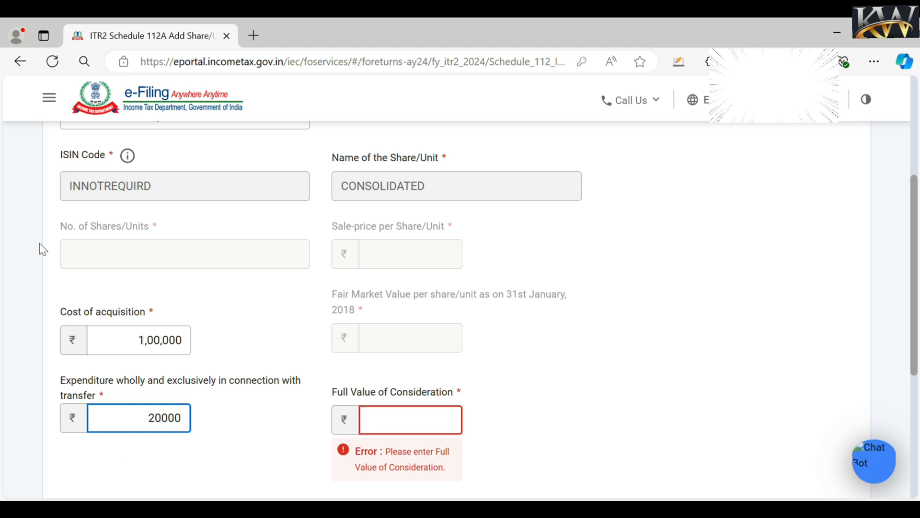
{"action": "left_click", "coordinate": [418, 433]}
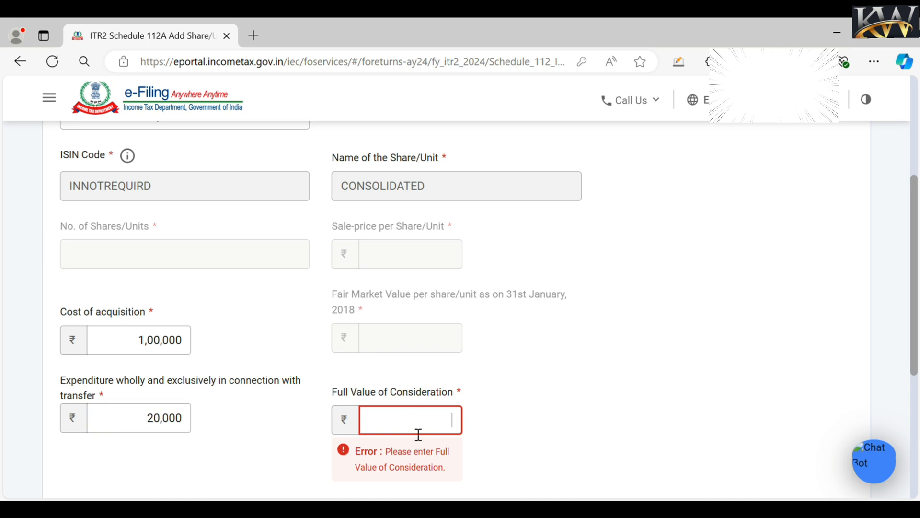
{"action": "type", "text": "200000"}
{"action": "left_click", "coordinate": [515, 416]}
{"action": "scroll", "coordinate": [909, 406], "scroll_direction": "down", "scroll_amount": 4}
- Add the share entry, verify the ₹80,000 balance in the 112A table, and confirm the schedule
{"action": "left_click", "coordinate": [835, 310]}
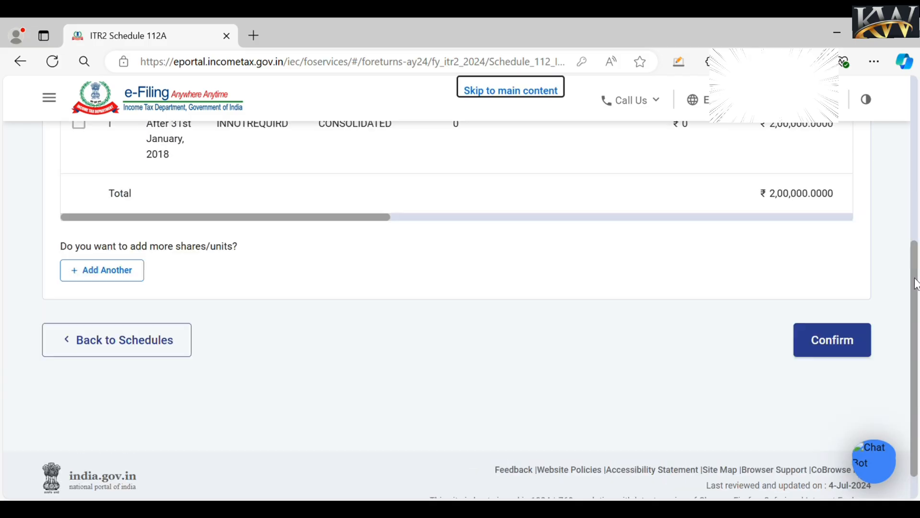
{"action": "left_click_drag", "start_coordinate": [915, 279], "coordinate": [913, 242]}
{"action": "left_click_drag", "start_coordinate": [375, 284], "coordinate": [537, 284]}
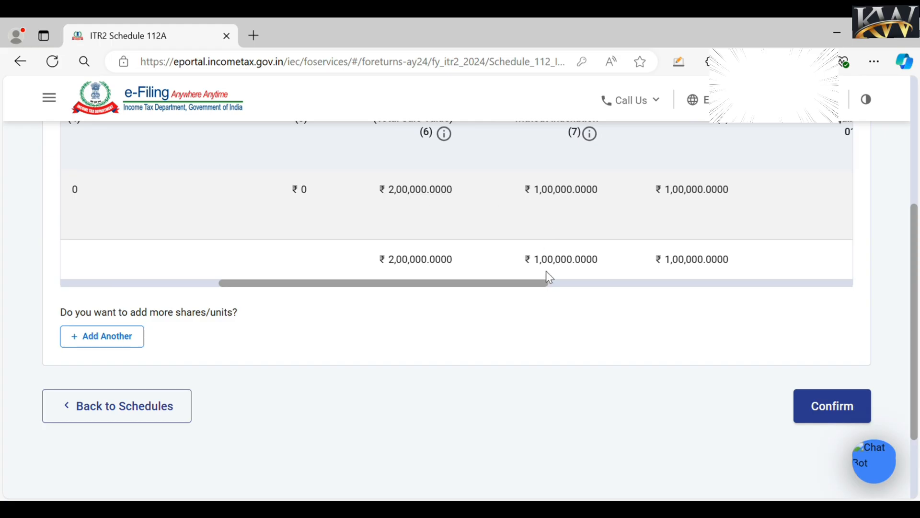
{"action": "left_click_drag", "start_coordinate": [548, 283], "coordinate": [815, 300]}
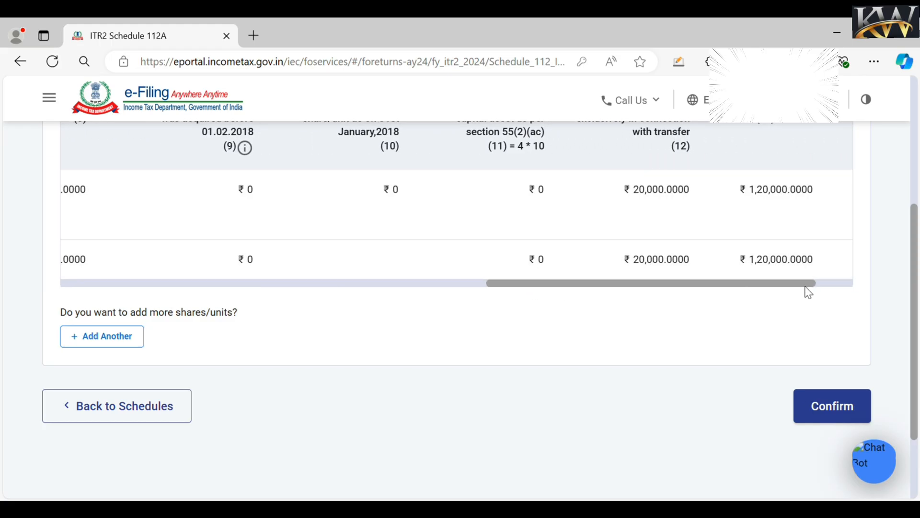
{"action": "left_click_drag", "start_coordinate": [807, 287], "coordinate": [857, 288]}
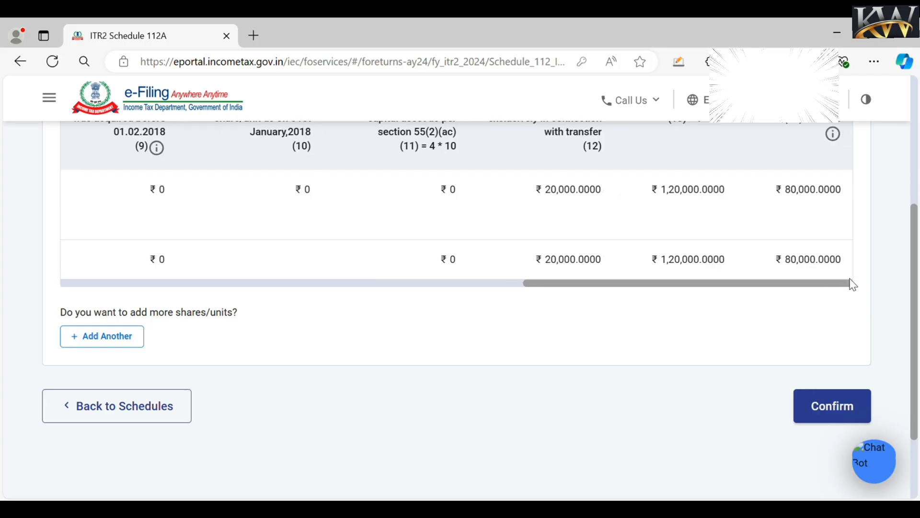
{"action": "scroll", "coordinate": [915, 267], "scroll_direction": "up", "scroll_amount": 1}
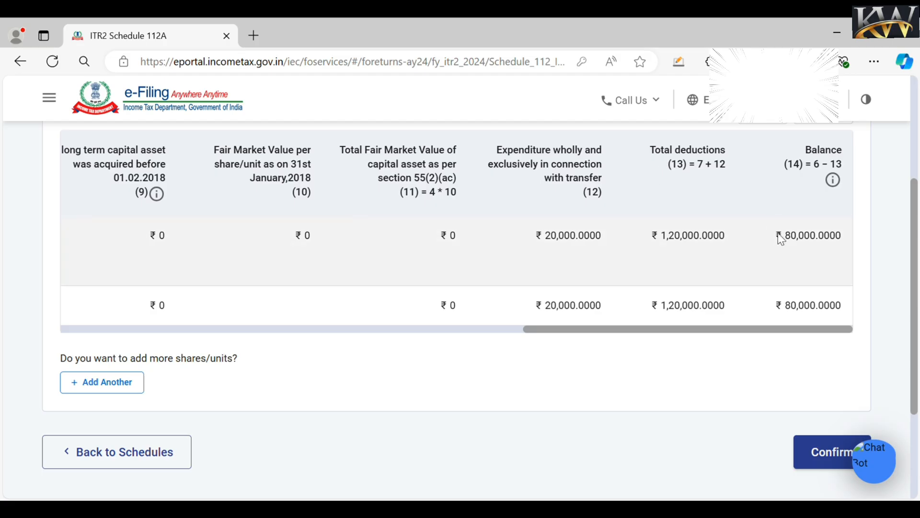
{"action": "left_click", "coordinate": [825, 455]}
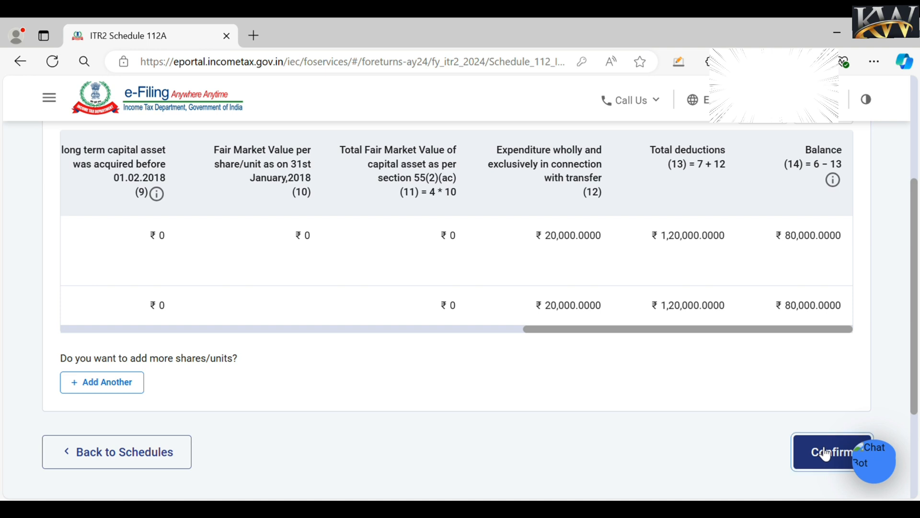
{"action": "left_click", "coordinate": [917, 222]}
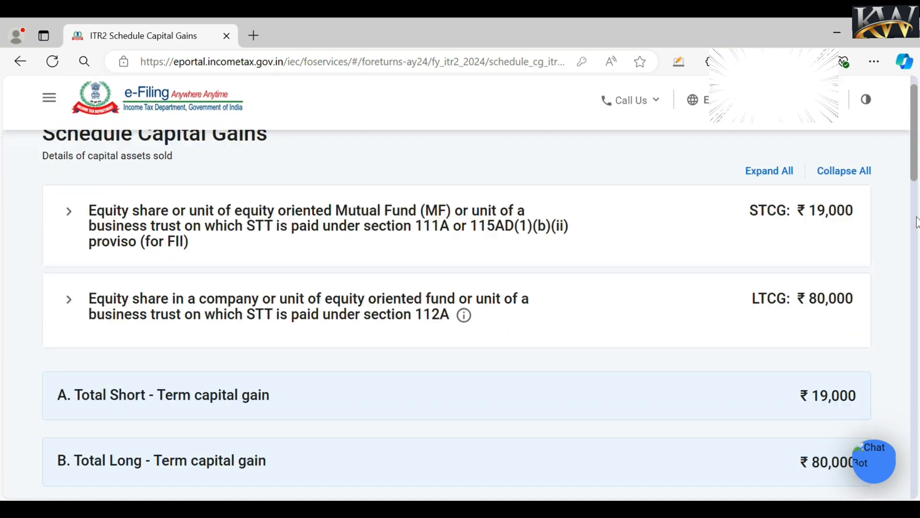
- Expand section F to see ₹19,000 and ₹80,000 accruing in the Upto 15 Jun period
{"action": "scroll", "coordinate": [917, 222], "scroll_direction": "down", "scroll_amount": 1}
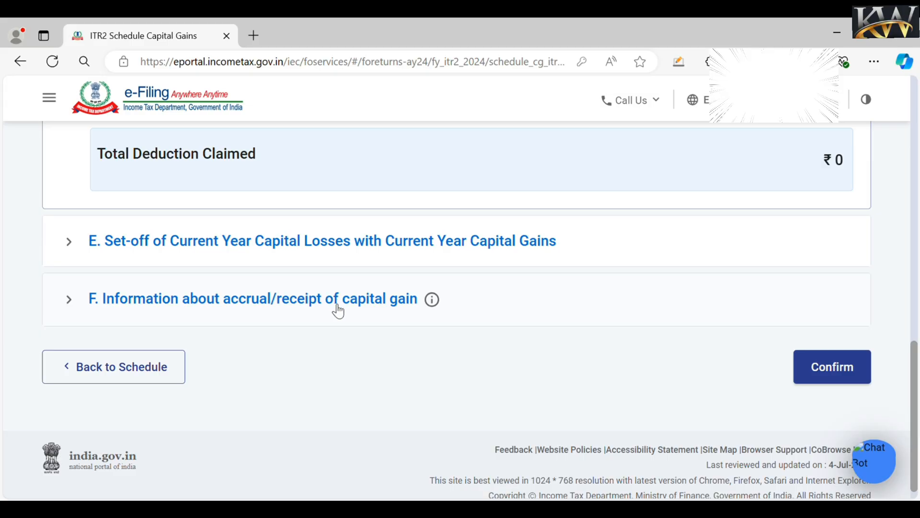
{"action": "left_click", "coordinate": [339, 310]}
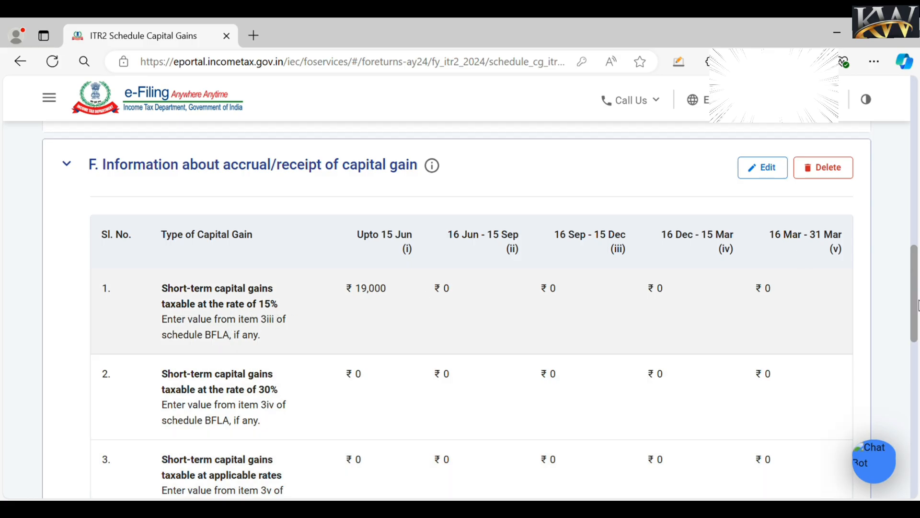
{"action": "scroll", "coordinate": [460, 312], "scroll_direction": "down", "scroll_amount": 5}
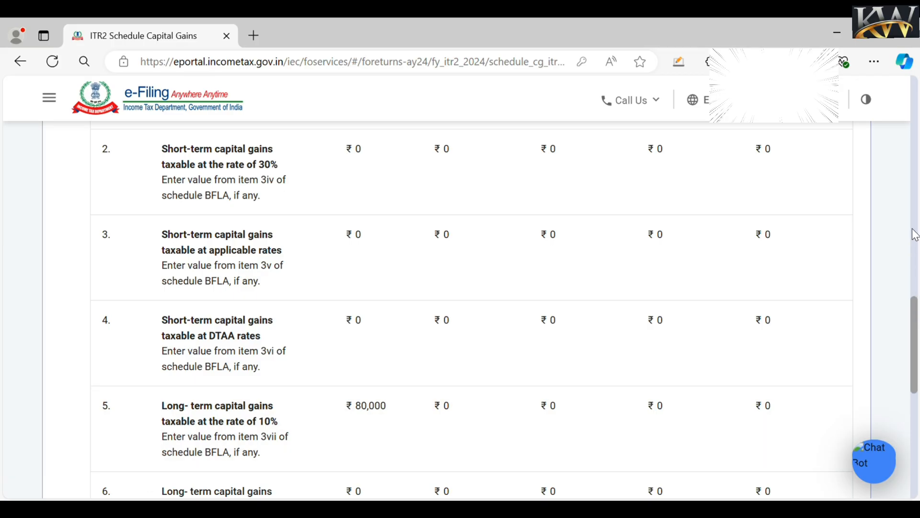
- Check the Upto 15 Jun accrual amounts, then save and confirm Schedule Capital Gains
{"action": "left_click_drag", "start_coordinate": [913, 229], "coordinate": [918, 290]}
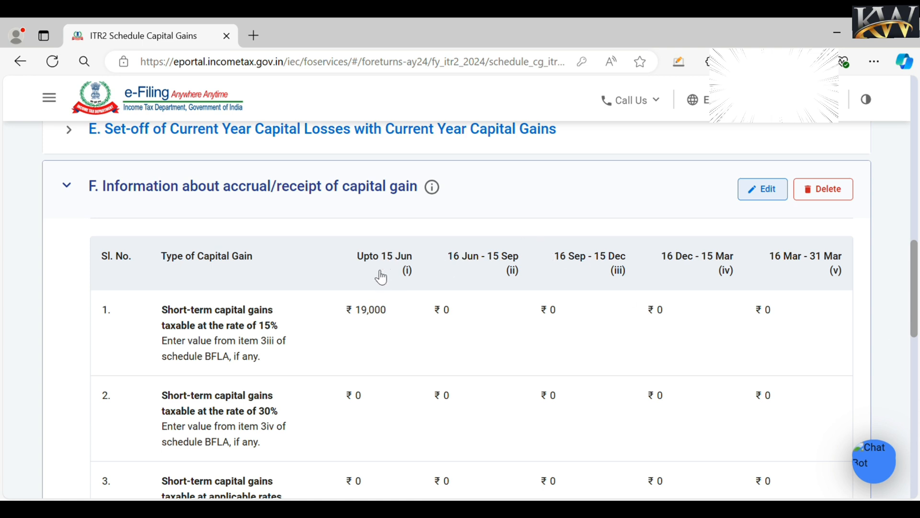
{"action": "left_click", "coordinate": [779, 195]}
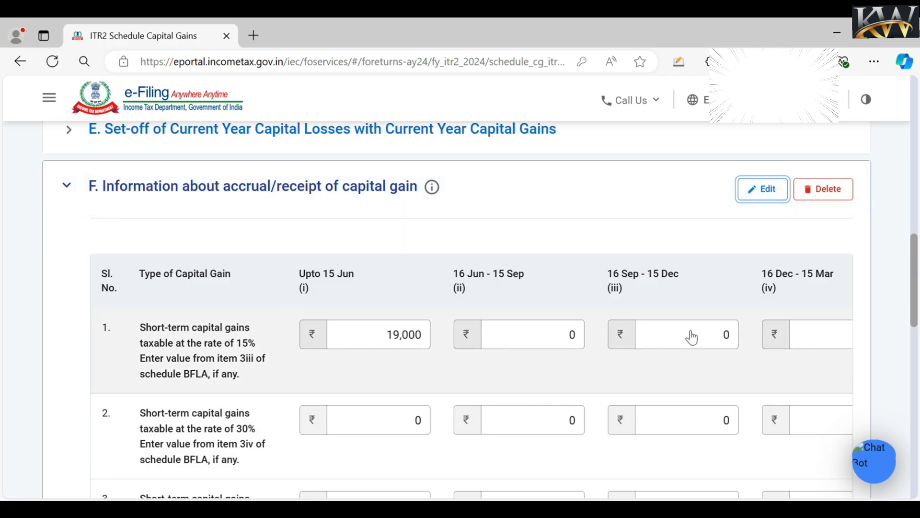
{"action": "left_click", "coordinate": [691, 335]}
{"action": "left_click", "coordinate": [352, 346]}
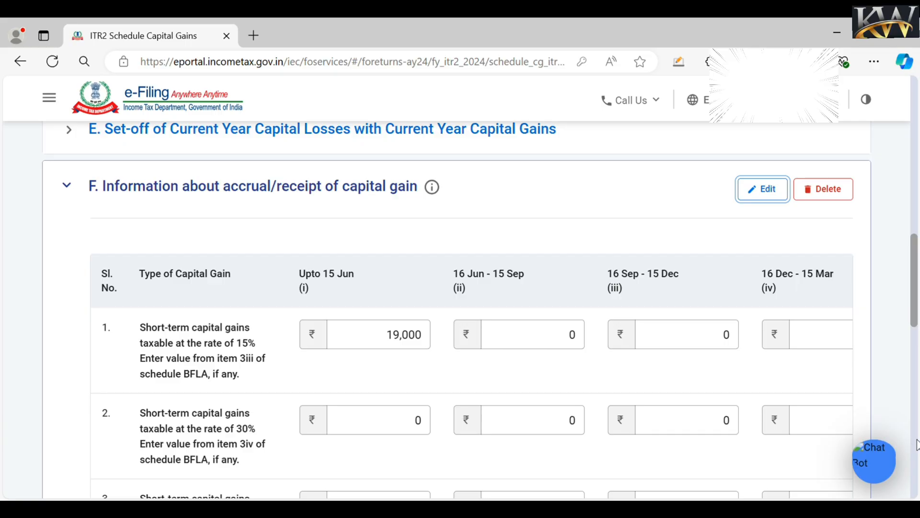
{"action": "scroll", "coordinate": [915, 444], "scroll_direction": "down", "scroll_amount": 10}
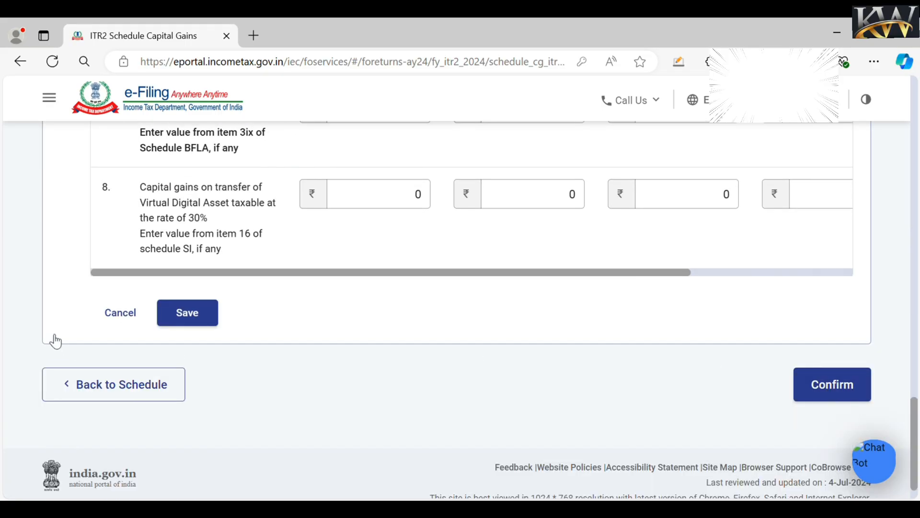
{"action": "left_click", "coordinate": [187, 314]}
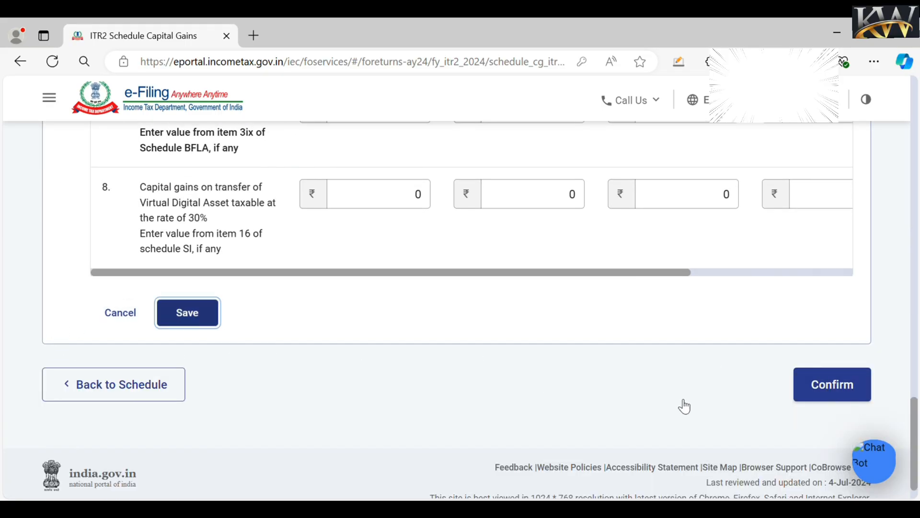
{"action": "left_click", "coordinate": [846, 390]}
{"action": "scroll", "coordinate": [461, 312], "scroll_direction": "down", "scroll_amount": 5}
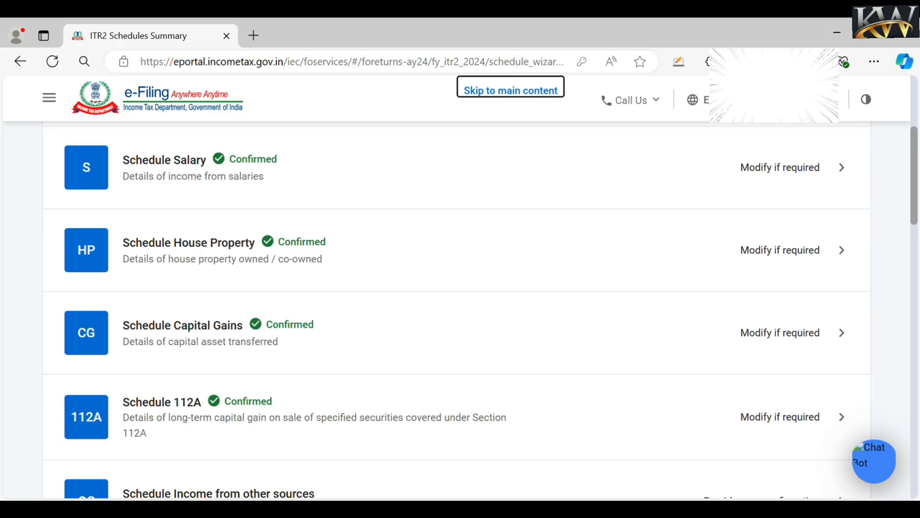
- Review the Interest, Gross entry in Schedule Other Sources and save its ₹1,21,954 breakdown
{"action": "scroll", "coordinate": [456, 311], "scroll_direction": "down", "scroll_amount": 5}
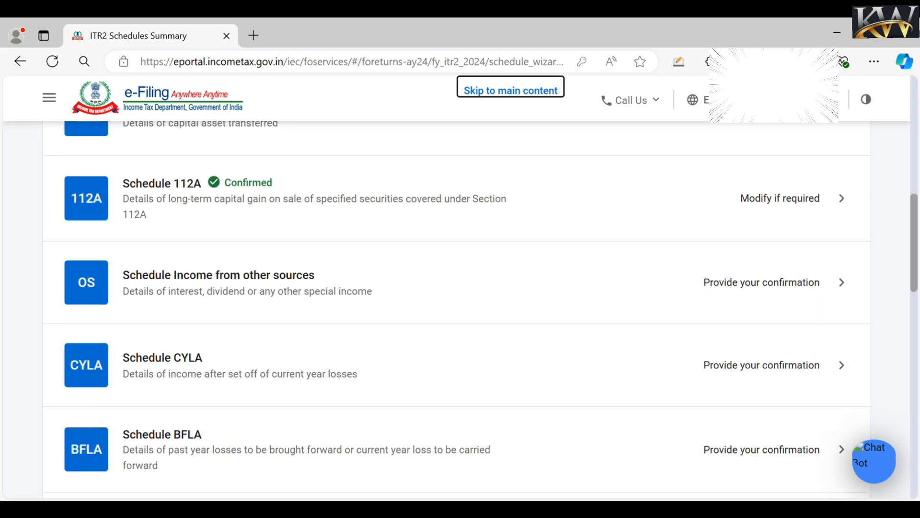
{"action": "left_click_drag", "start_coordinate": [916, 232], "coordinate": [915, 257]}
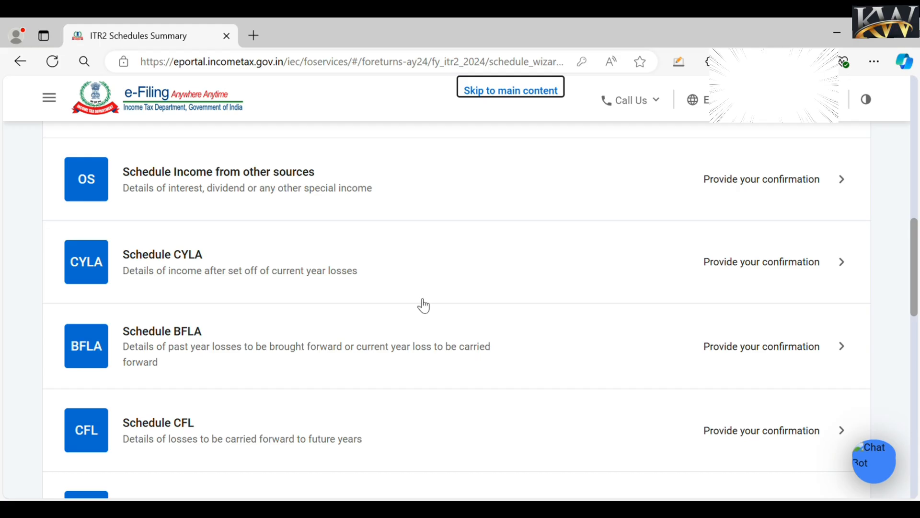
{"action": "left_click", "coordinate": [742, 184]}
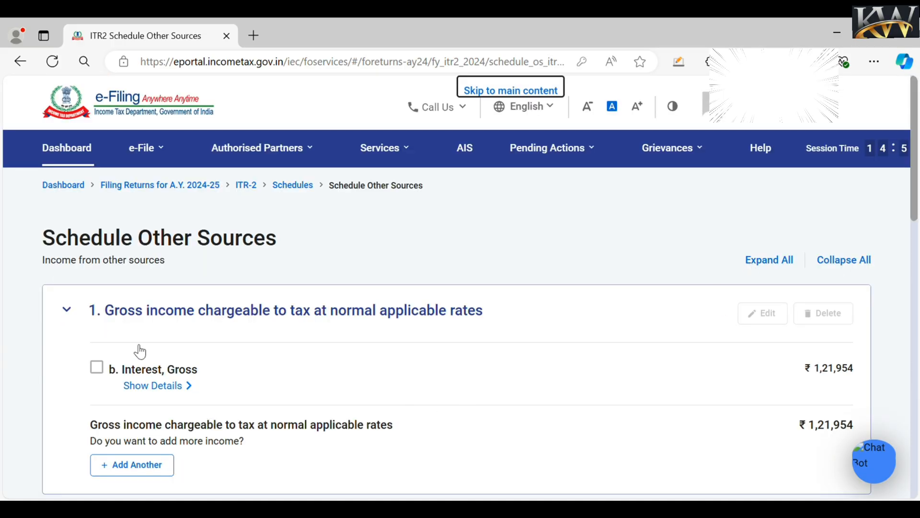
{"action": "left_click", "coordinate": [102, 375]}
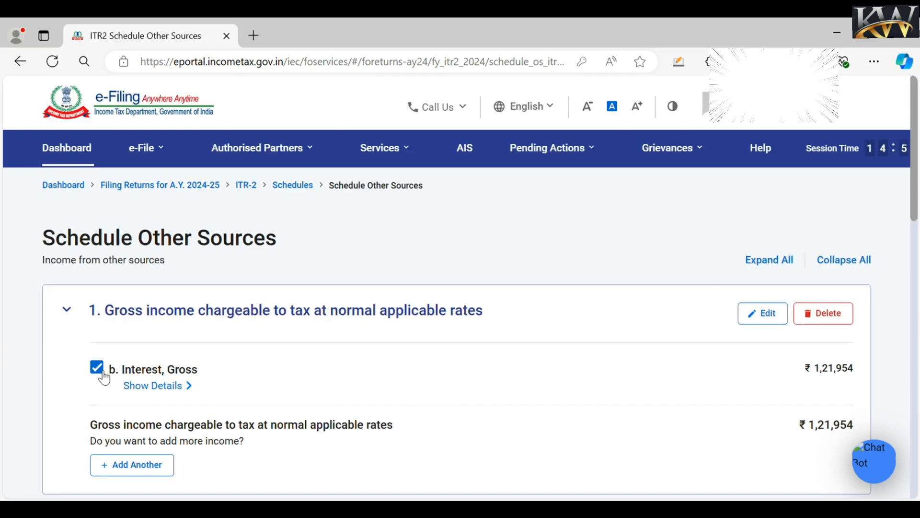
{"action": "left_click", "coordinate": [782, 319]}
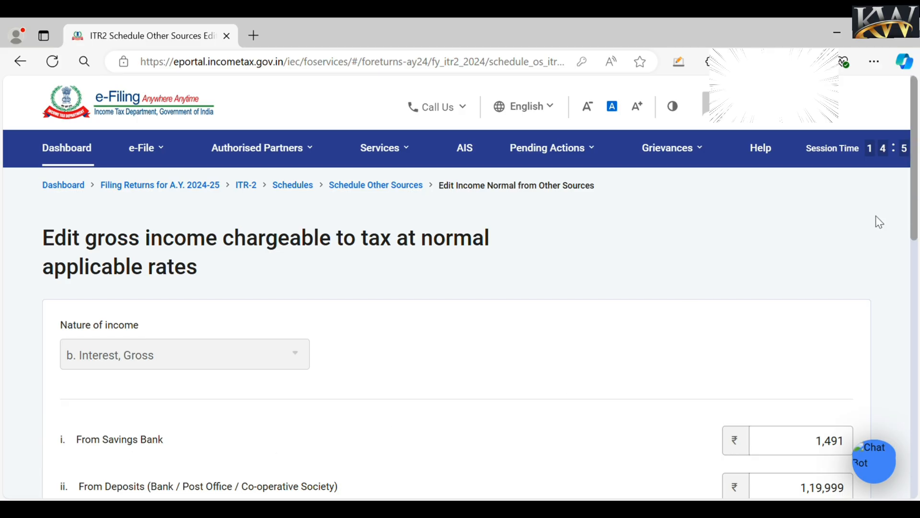
{"action": "scroll", "coordinate": [915, 214], "scroll_direction": "down", "scroll_amount": 4}
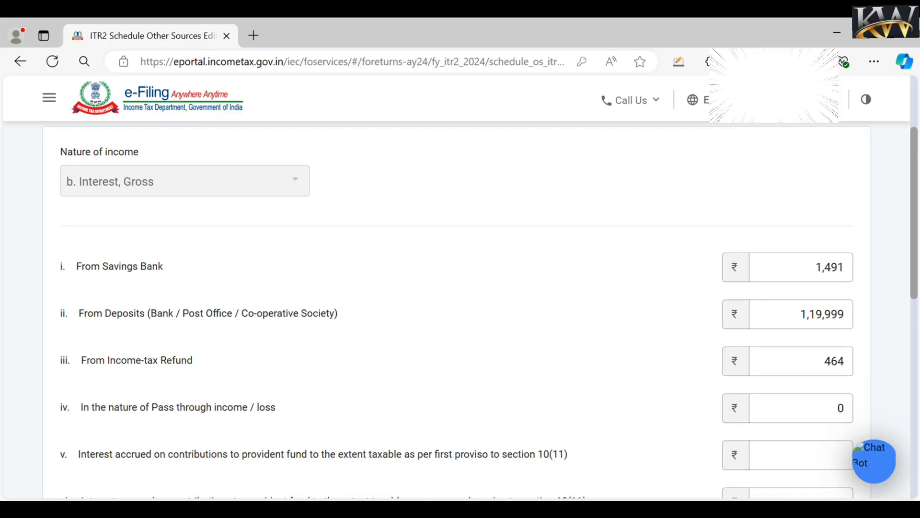
{"action": "scroll", "coordinate": [480, 307], "scroll_direction": "down", "scroll_amount": 2}
{"action": "scroll", "coordinate": [480, 306], "scroll_direction": "down", "scroll_amount": 7}
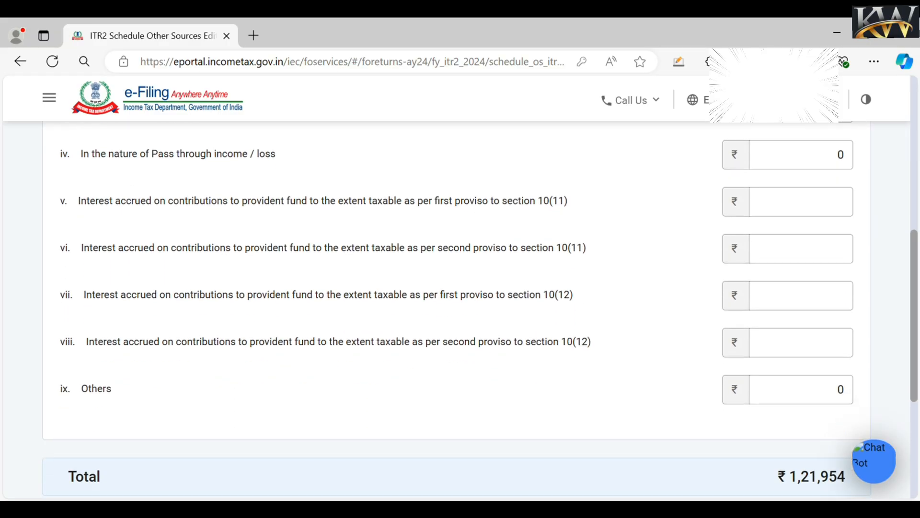
{"action": "scroll", "coordinate": [479, 306], "scroll_direction": "down", "scroll_amount": 1}
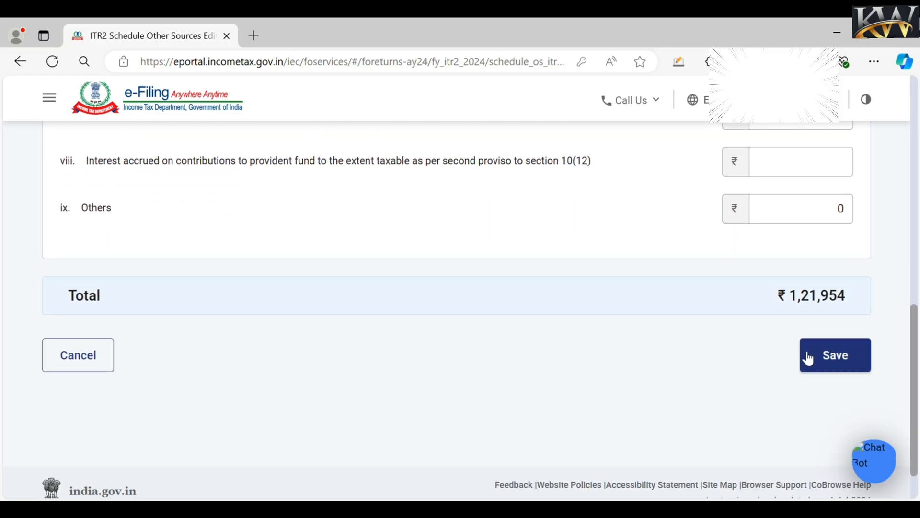
{"action": "left_click", "coordinate": [837, 362]}
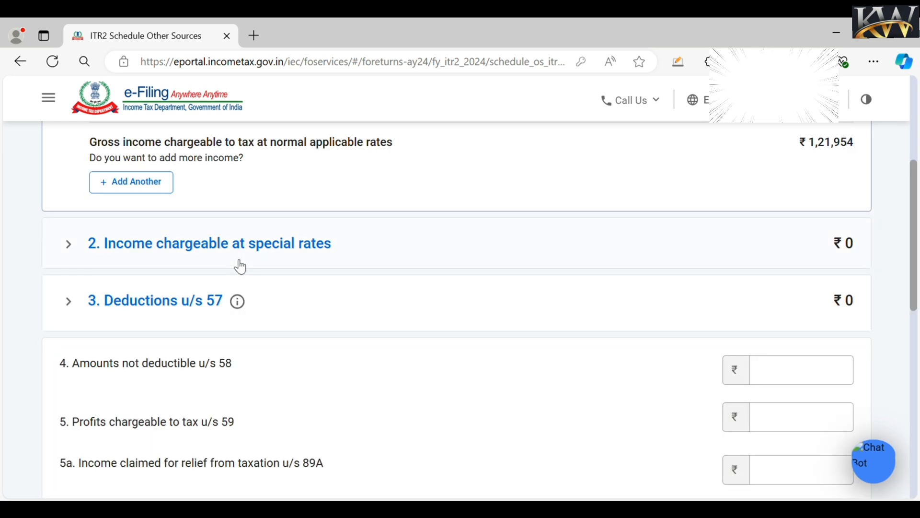
- Check the income chargeable at special rates section and confirm Schedule Other Sources
{"action": "left_click", "coordinate": [71, 252]}
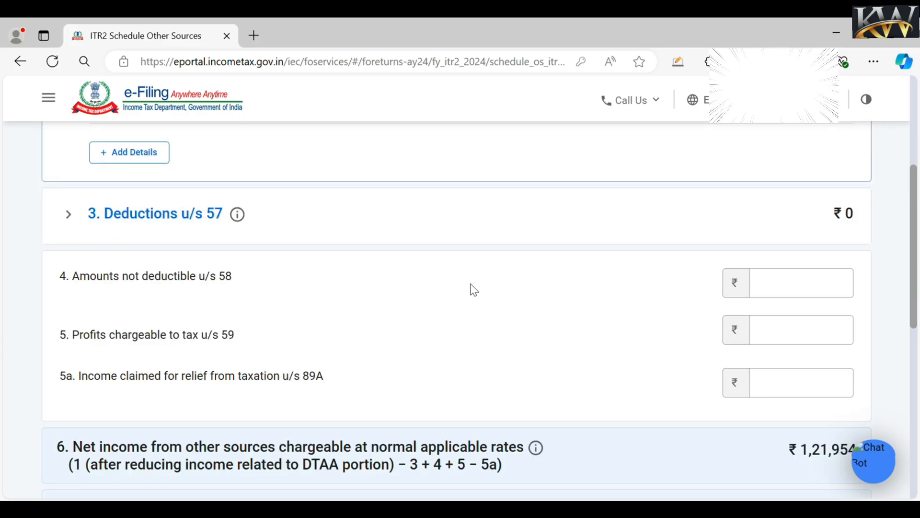
{"action": "scroll", "coordinate": [913, 400], "scroll_direction": "down", "scroll_amount": 3}
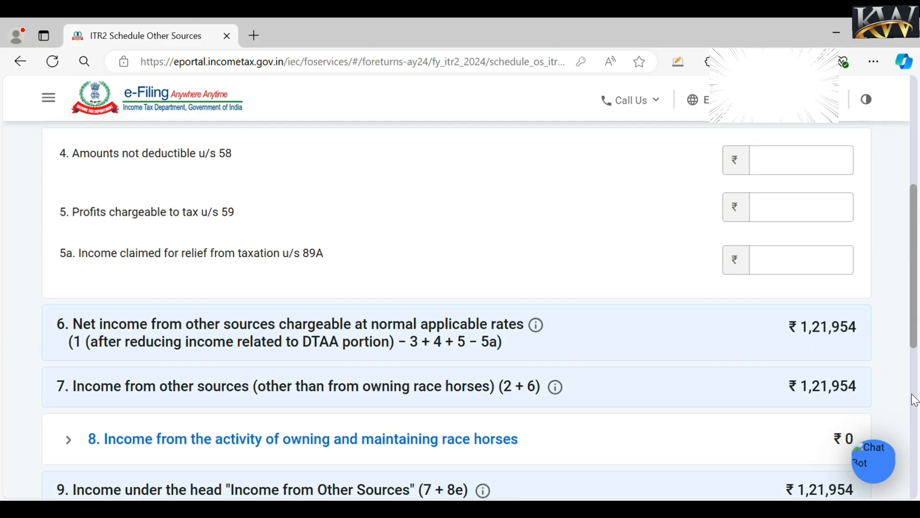
{"action": "scroll", "coordinate": [913, 412], "scroll_direction": "down", "scroll_amount": 4}
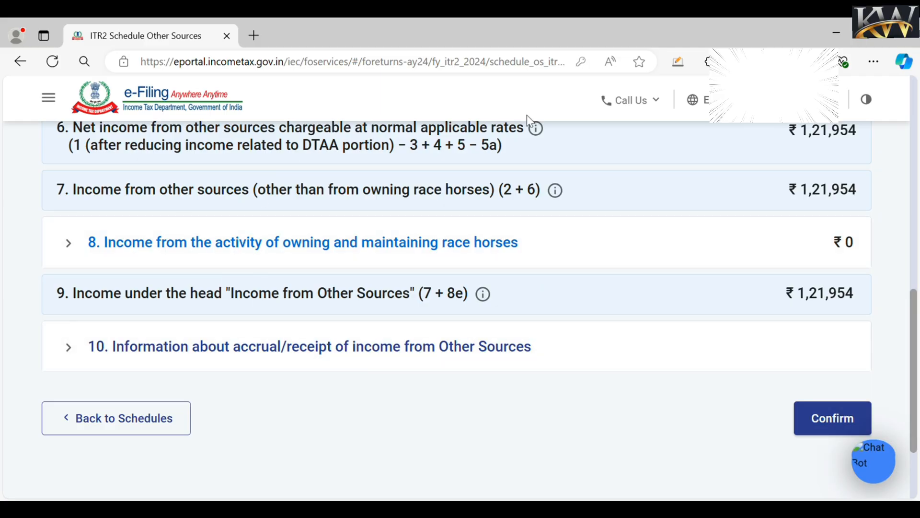
{"action": "left_click", "coordinate": [836, 421]}
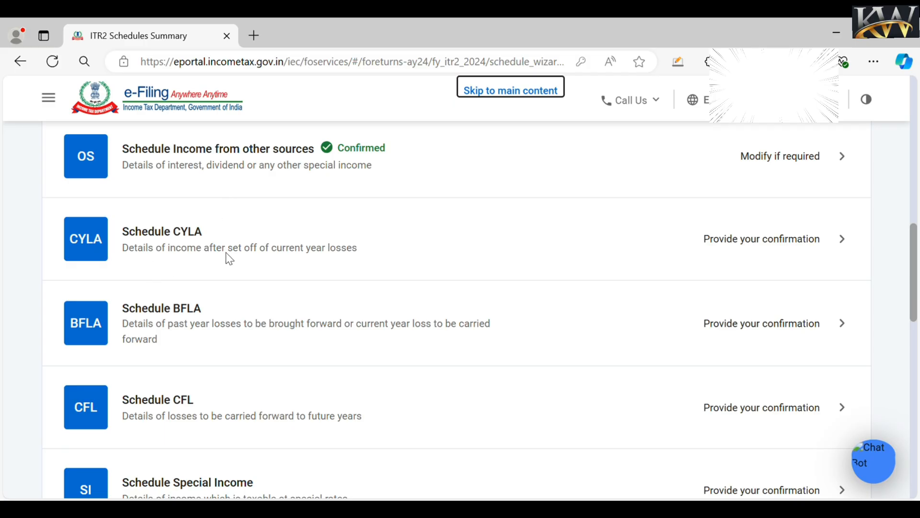
- Review the zero-loss Schedule CYLA set-off table and confirm it
{"action": "left_click", "coordinate": [764, 249]}
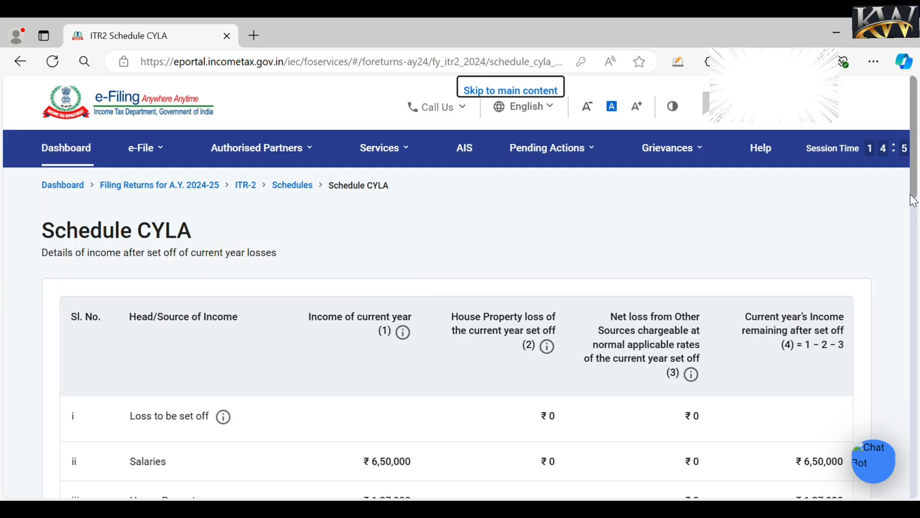
{"action": "left_click_drag", "start_coordinate": [914, 189], "coordinate": [916, 232]}
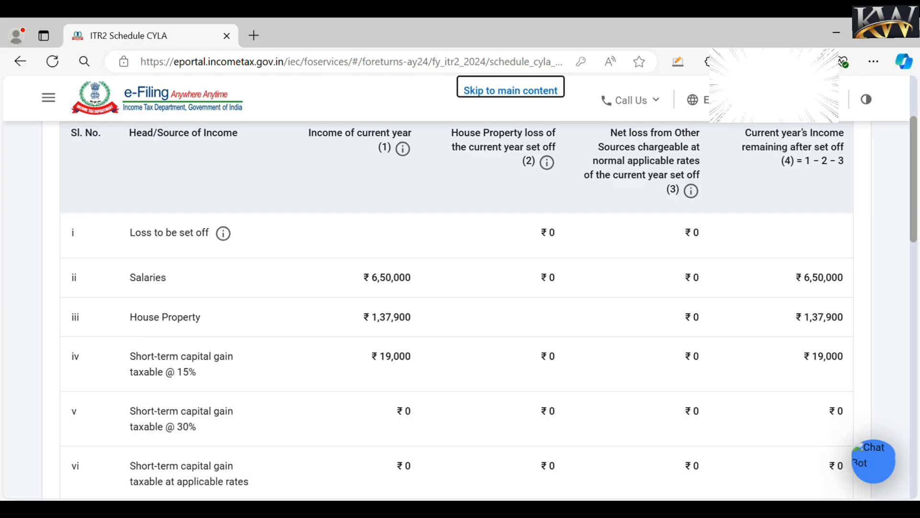
{"action": "left_click_drag", "start_coordinate": [913, 221], "coordinate": [896, 441]}
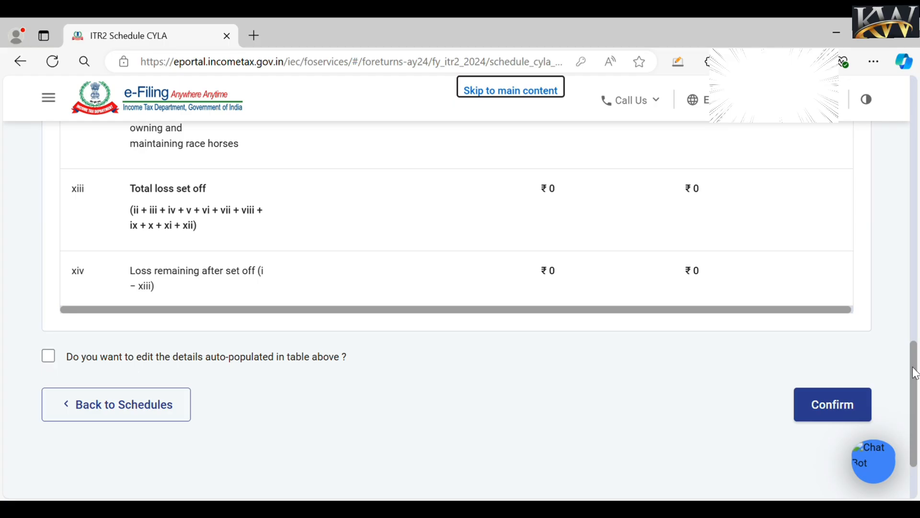
{"action": "left_click_drag", "start_coordinate": [910, 370], "coordinate": [893, 84]}
{"action": "scroll", "coordinate": [910, 197], "scroll_direction": "down", "scroll_amount": 5}
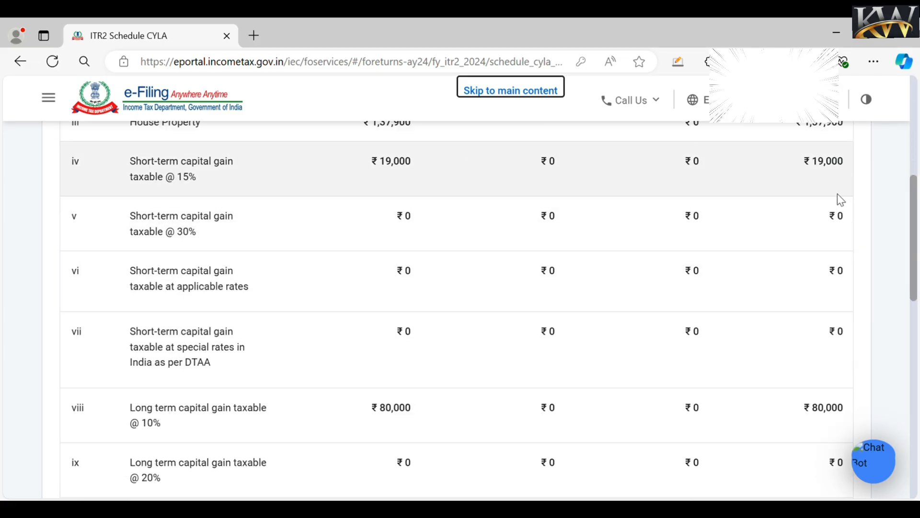
{"action": "scroll", "coordinate": [915, 295], "scroll_direction": "down", "scroll_amount": 10}
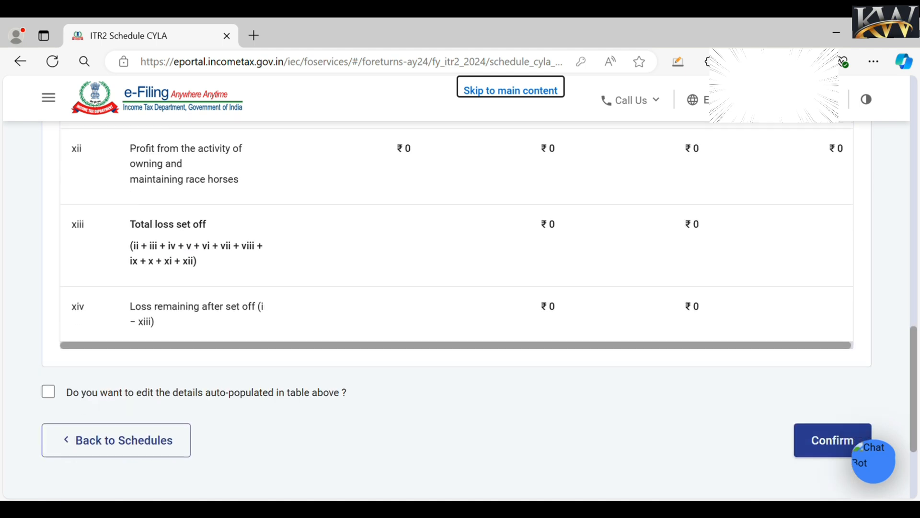
{"action": "left_click", "coordinate": [836, 427]}
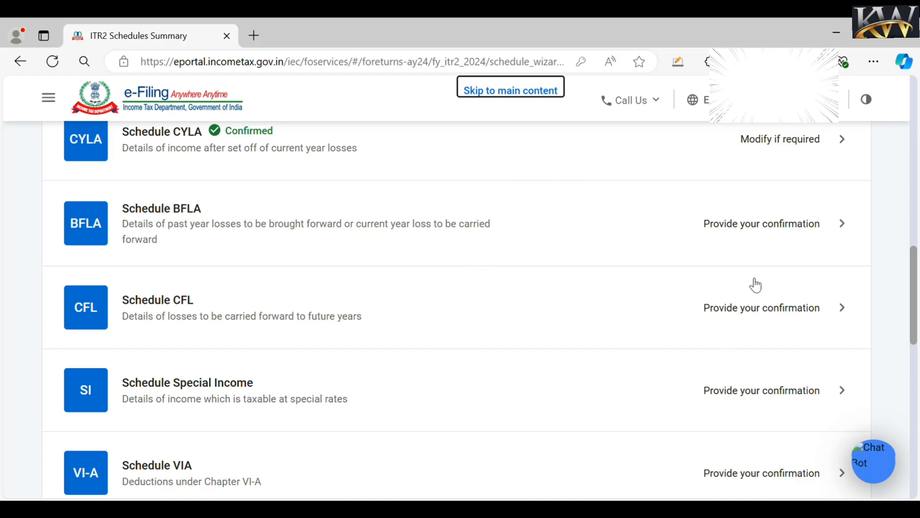
- Glance at Schedule BFLA, then bring up Schedule CFL's carry-forward loss table
{"action": "left_click", "coordinate": [742, 227]}
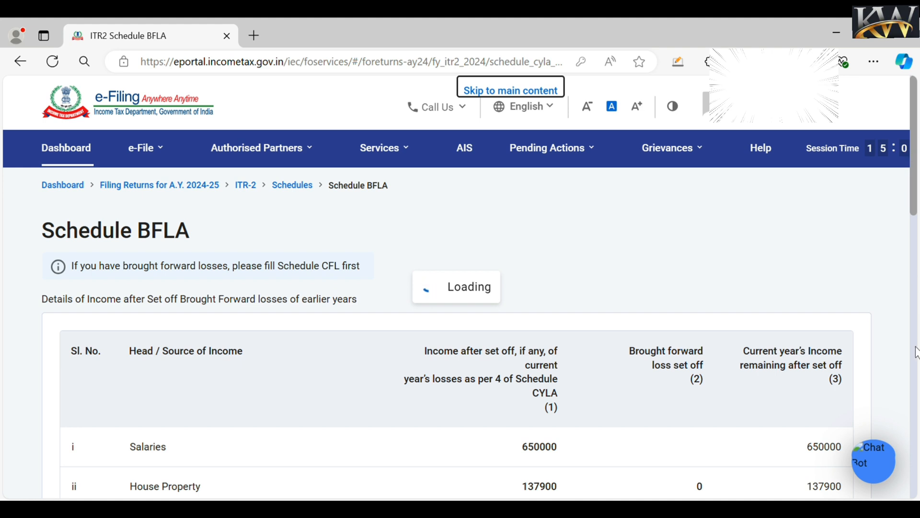
{"action": "scroll", "coordinate": [915, 347], "scroll_direction": "down", "scroll_amount": 15}
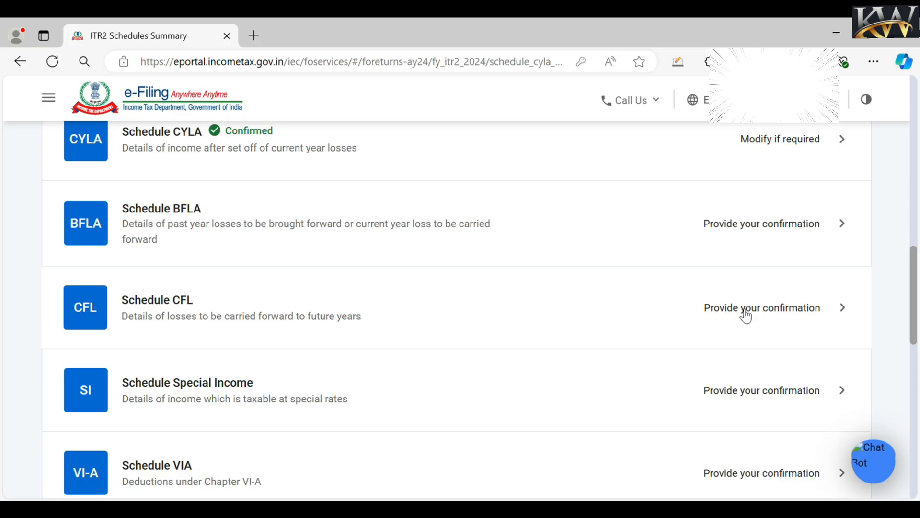
{"action": "left_click", "coordinate": [746, 316]}
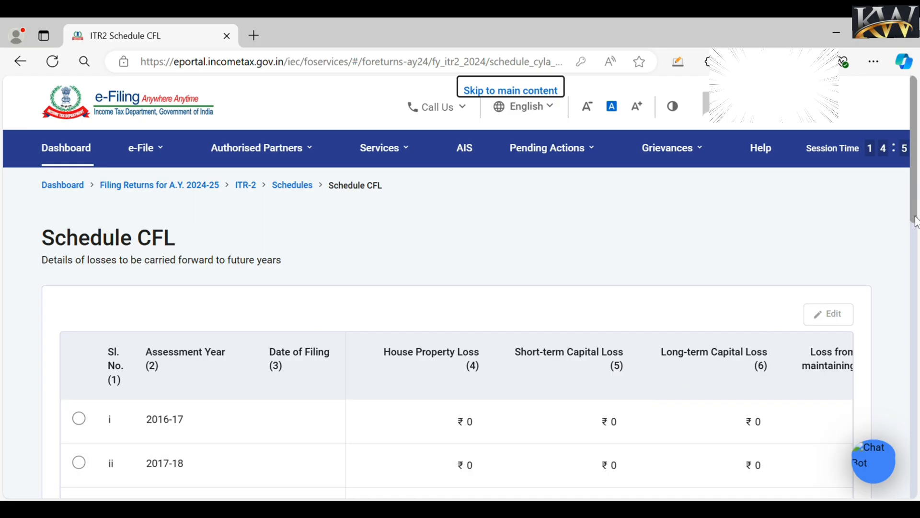
{"action": "scroll", "coordinate": [916, 235], "scroll_direction": "down", "scroll_amount": 1}
{"action": "left_click_drag", "start_coordinate": [916, 235], "coordinate": [914, 327]}
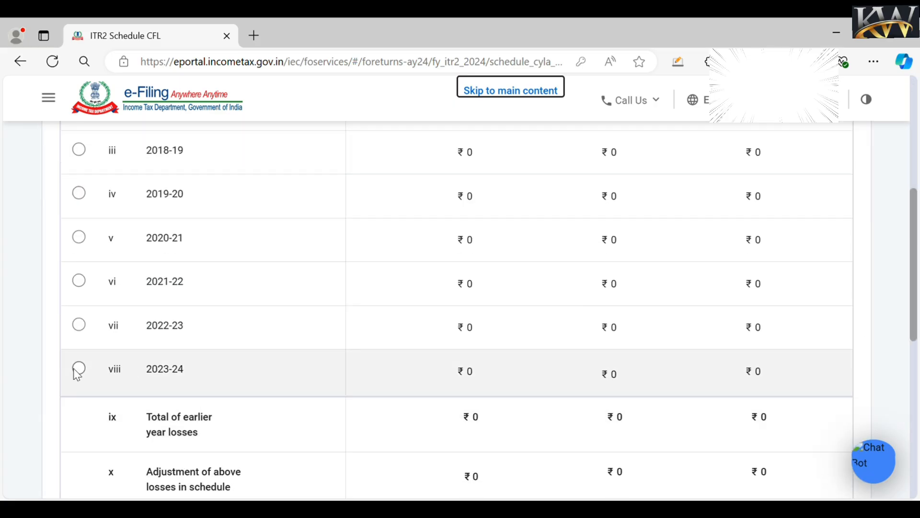
- Open the 2022-23 carried-forward loss row for editing, then cancel without changes
{"action": "left_click", "coordinate": [79, 325]}
{"action": "left_click_drag", "start_coordinate": [915, 329], "coordinate": [914, 240]}
{"action": "left_click", "coordinate": [827, 208]}
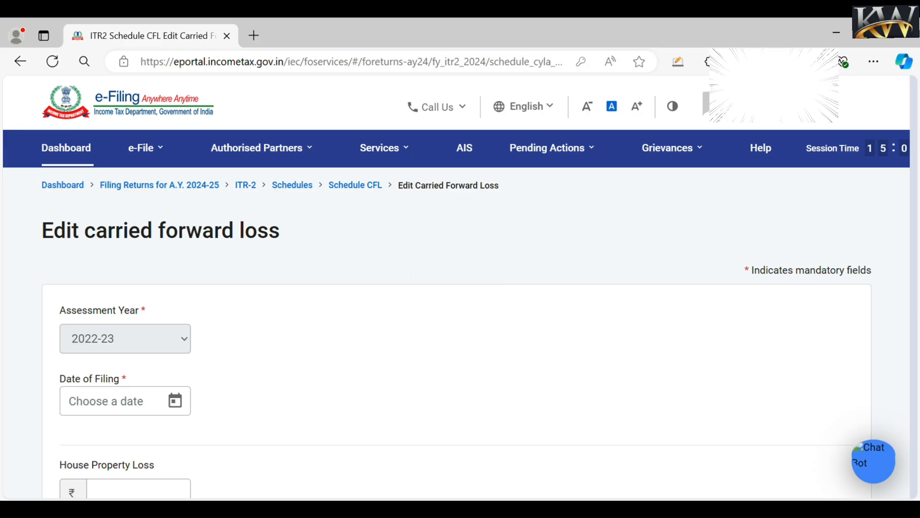
{"action": "scroll", "coordinate": [179, 301], "scroll_direction": "down", "scroll_amount": 3}
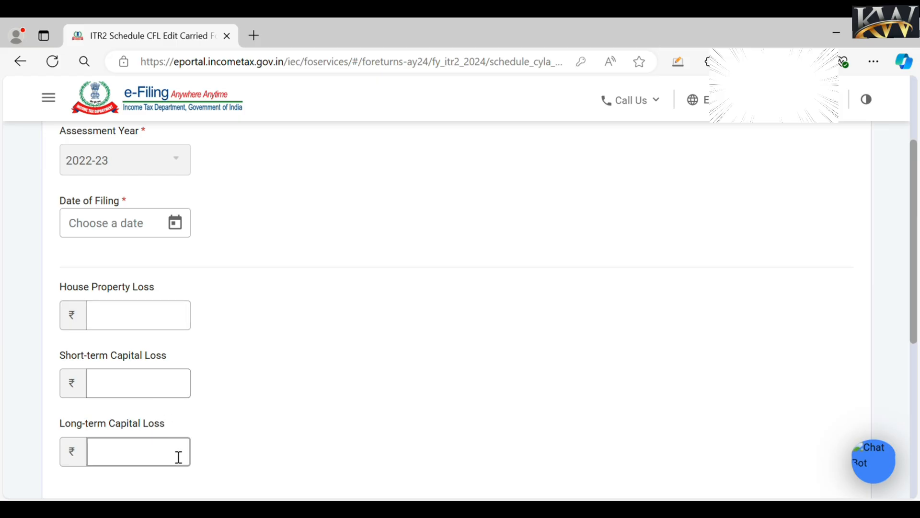
{"action": "scroll", "coordinate": [916, 329], "scroll_direction": "down", "scroll_amount": 4}
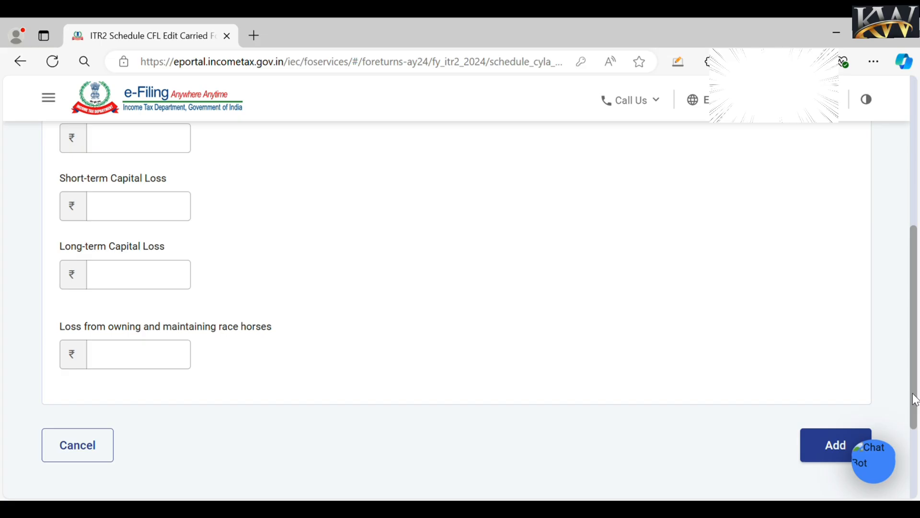
{"action": "left_click", "coordinate": [95, 453]}
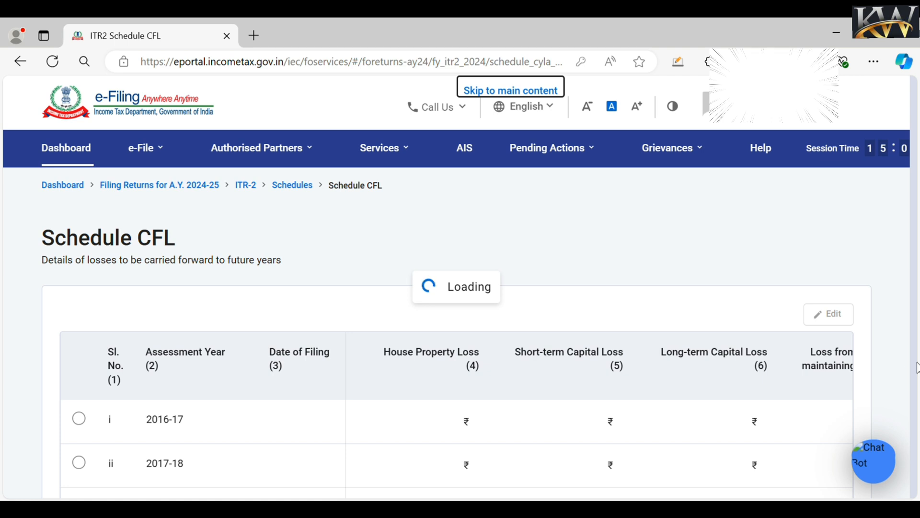
- Confirm Schedule CFL, compute the BFLA set-off past the 234C notice, and bring up Special Income
{"action": "left_click", "coordinate": [775, 239]}
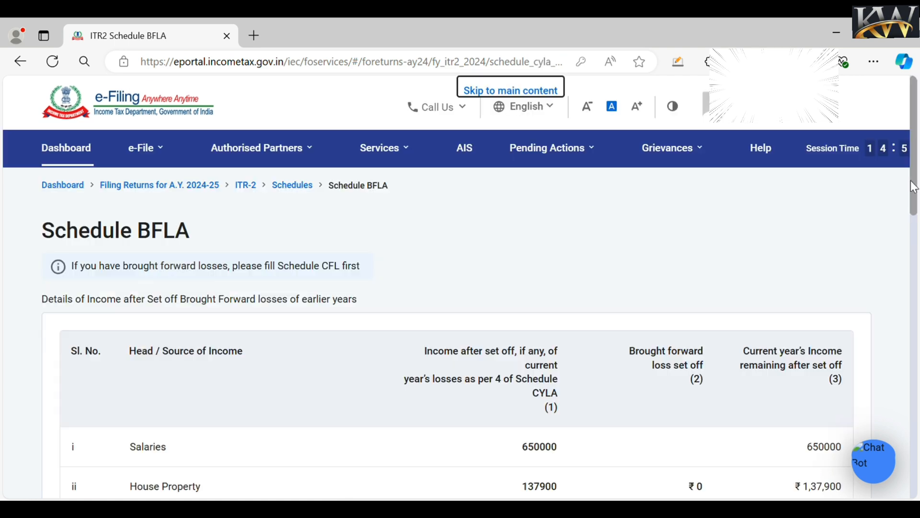
{"action": "left_click_drag", "start_coordinate": [916, 199], "coordinate": [913, 248]}
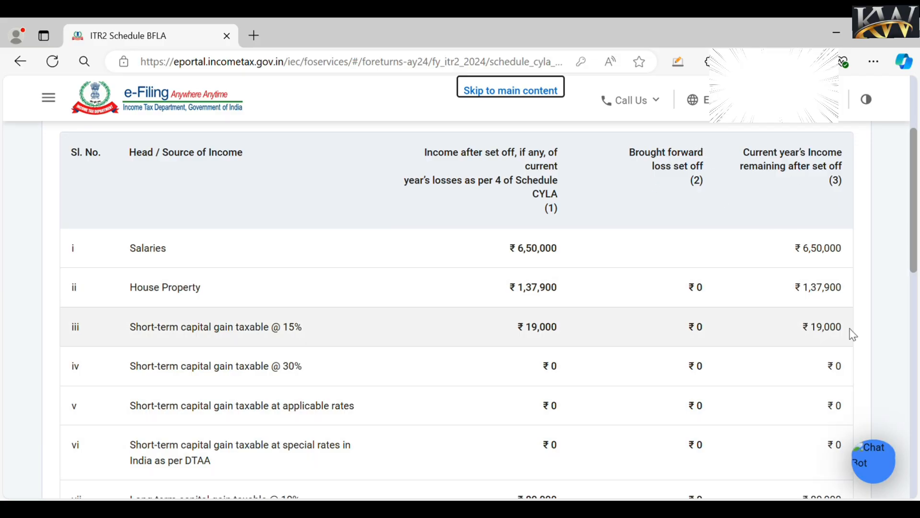
{"action": "scroll", "coordinate": [915, 265], "scroll_direction": "down", "scroll_amount": 10}
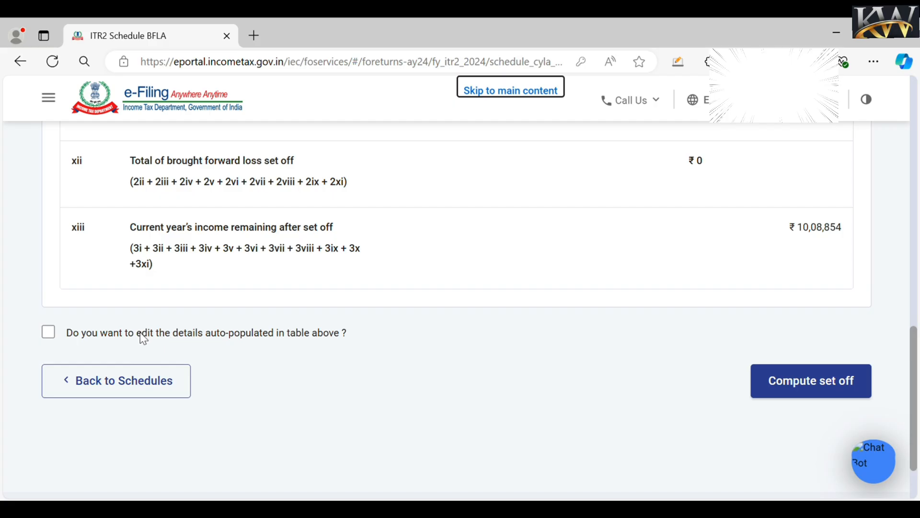
{"action": "left_click", "coordinate": [770, 383]}
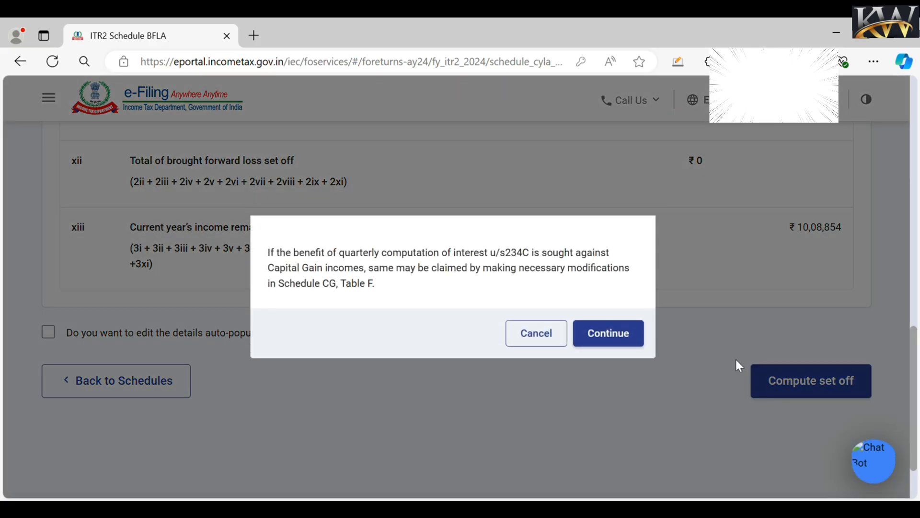
{"action": "left_click", "coordinate": [623, 335]}
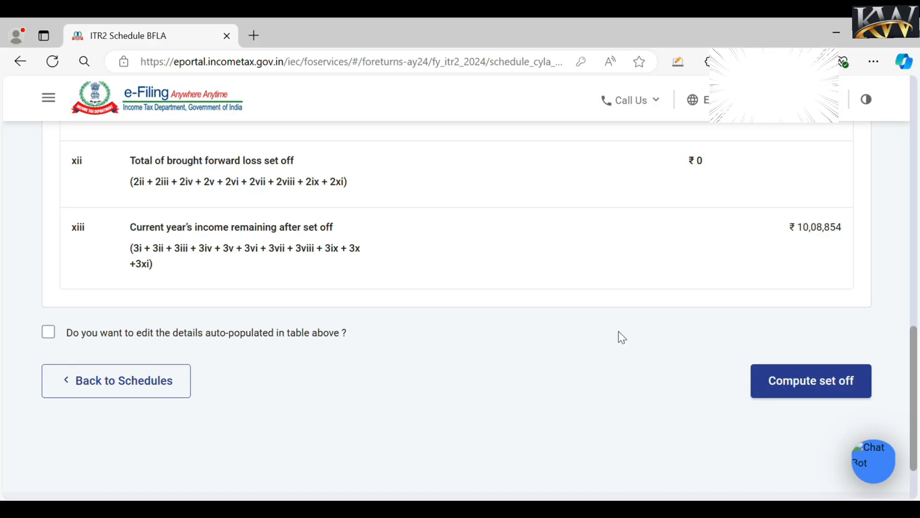
{"action": "left_click", "coordinate": [739, 398]}
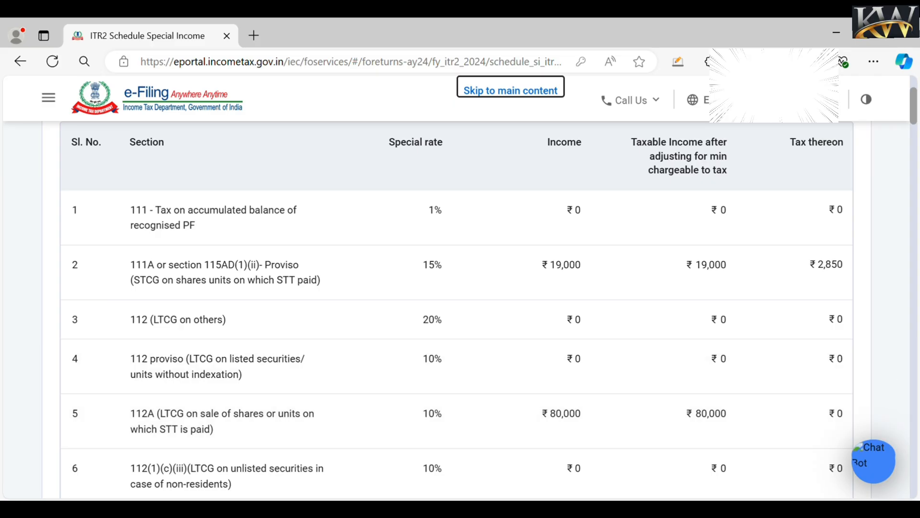
- Review Schedule Special Income's ₹99,000 total and ₹2,850 tax, then confirm it
{"action": "scroll", "coordinate": [917, 378], "scroll_direction": "down", "scroll_amount": 6}
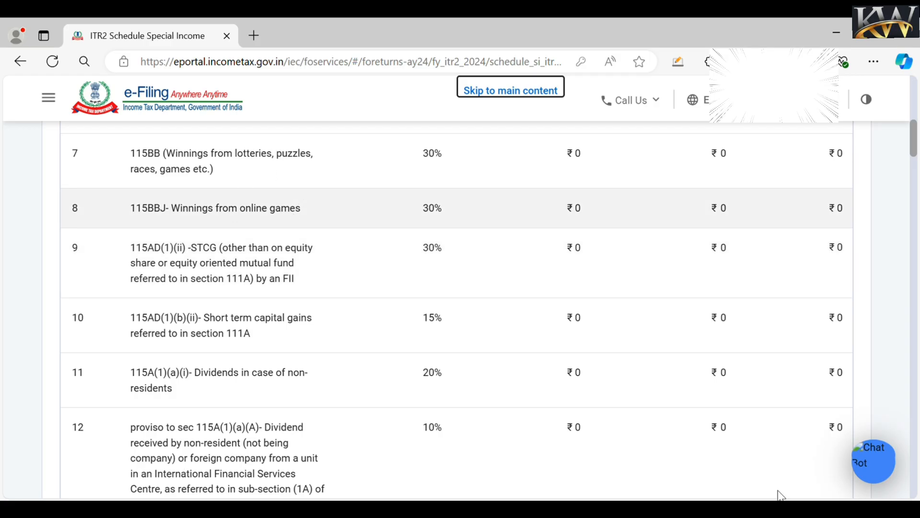
{"action": "scroll", "coordinate": [916, 484], "scroll_direction": "down", "scroll_amount": 20}
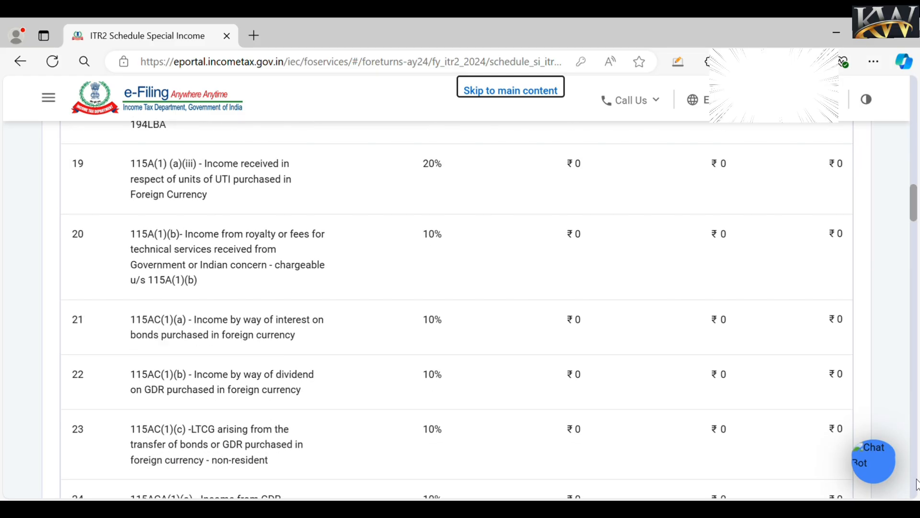
{"action": "scroll", "coordinate": [916, 484], "scroll_direction": "down", "scroll_amount": 20}
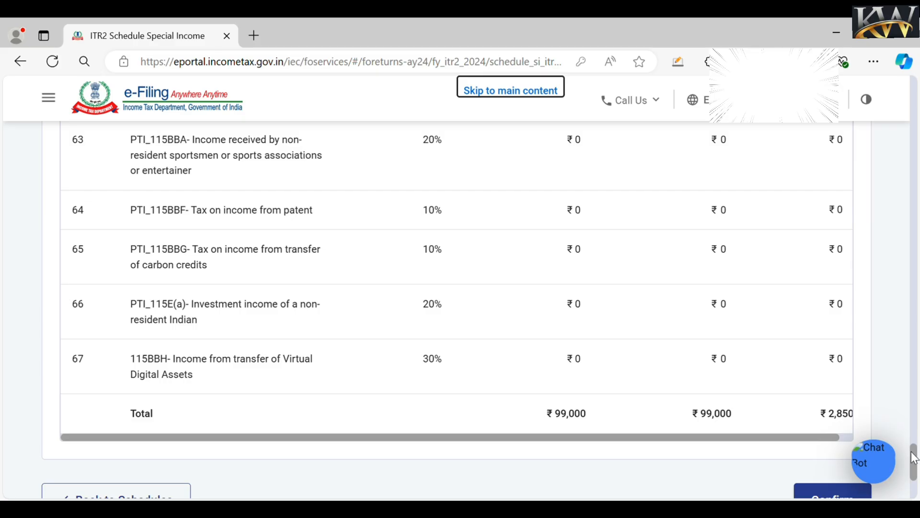
{"action": "scroll", "coordinate": [831, 472], "scroll_direction": "down", "scroll_amount": 3}
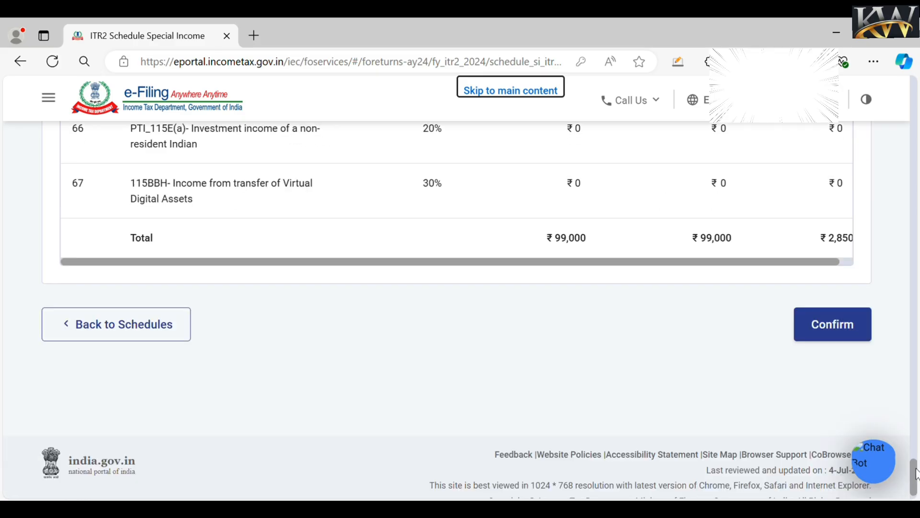
{"action": "left_click", "coordinate": [821, 330]}
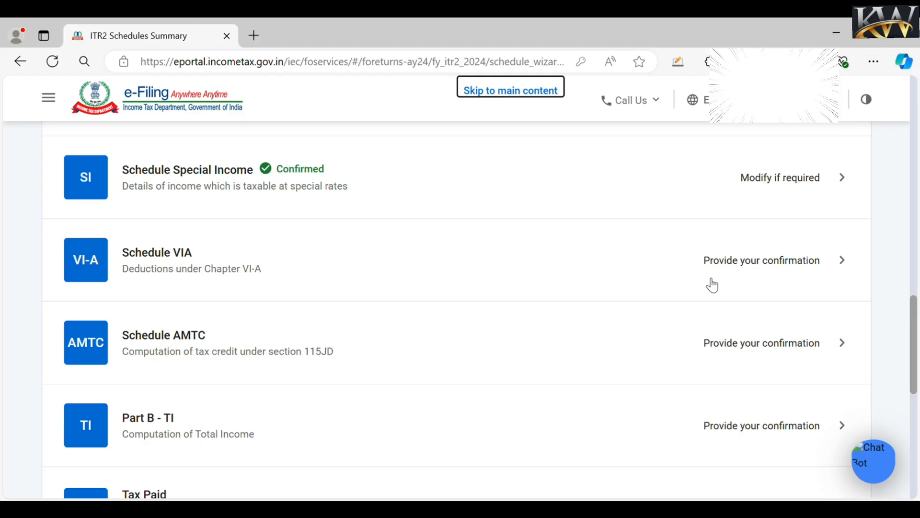
- Confirm the Schedule VIA deductions, then confirm Schedule Exempt Income with ₹0 total
{"action": "left_click", "coordinate": [746, 264]}
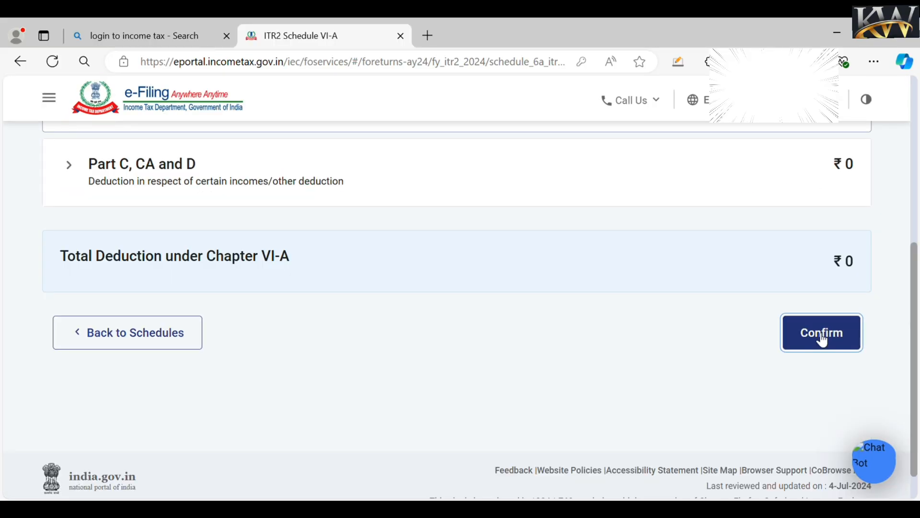
{"action": "left_click", "coordinate": [821, 333]}
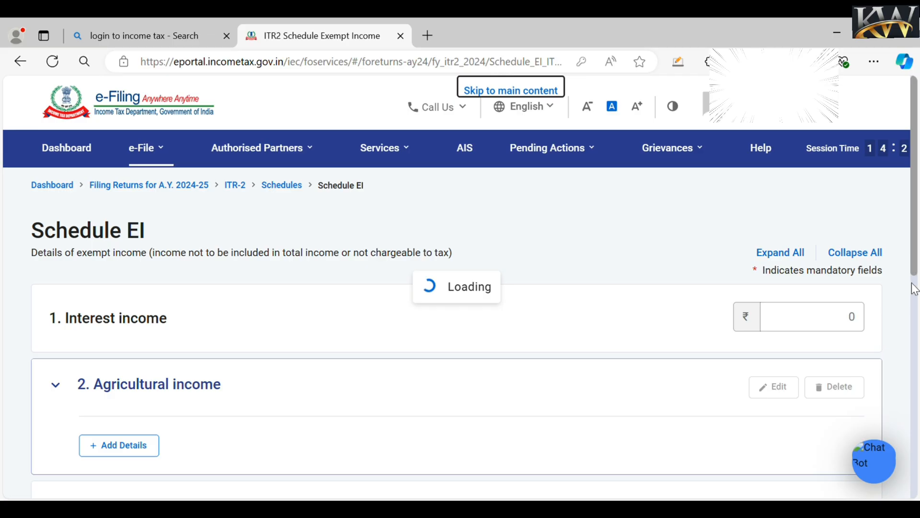
{"action": "scroll", "coordinate": [914, 289], "scroll_direction": "down", "scroll_amount": 2}
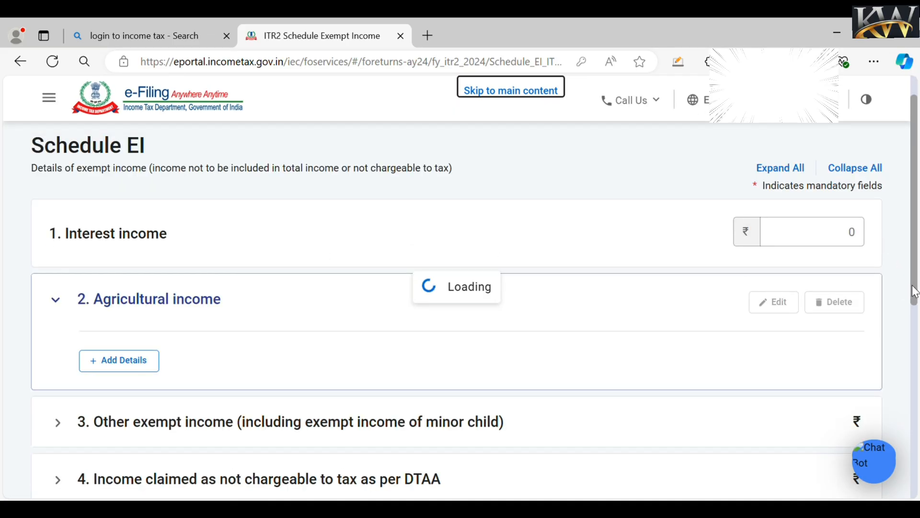
{"action": "left_click_drag", "start_coordinate": [913, 288], "coordinate": [914, 386]}
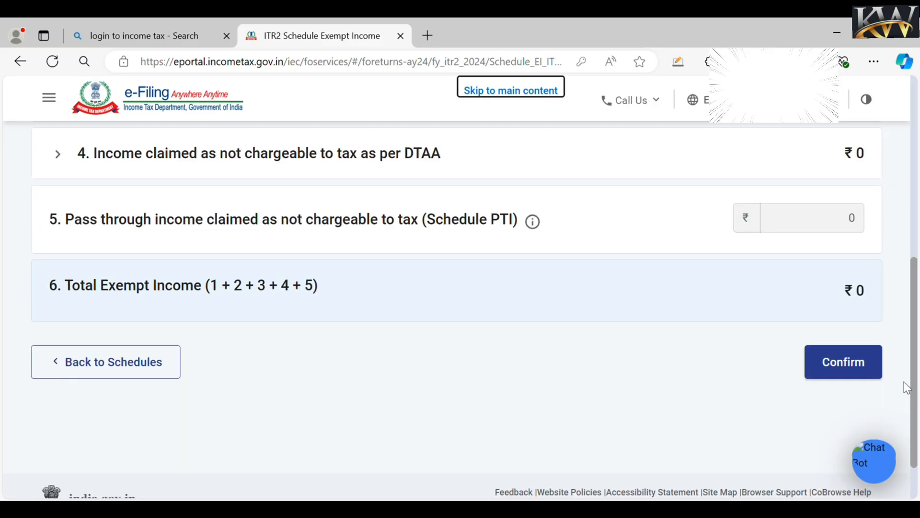
{"action": "left_click", "coordinate": [839, 370]}
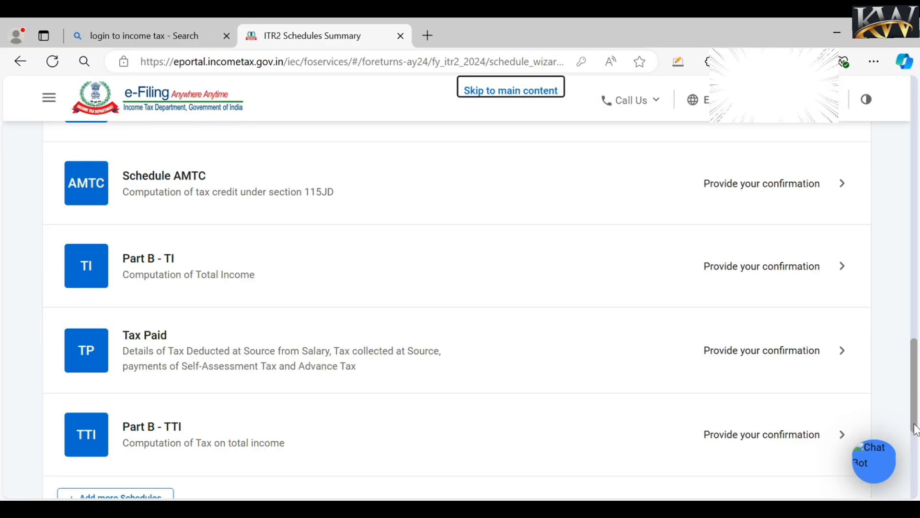
{"action": "left_click_drag", "start_coordinate": [915, 430], "coordinate": [915, 417]}
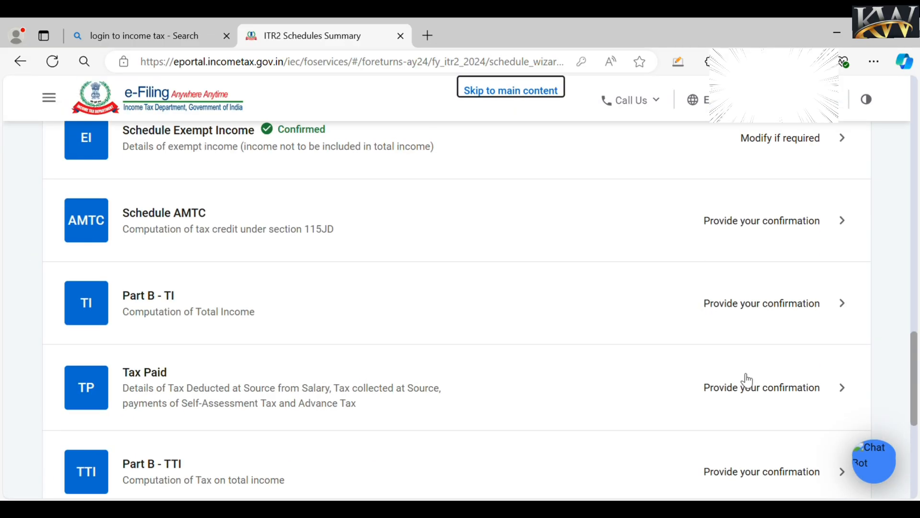
- Review and confirm Part B-TI: total income ₹10,08,850, aggregate income ₹9,09,850
{"action": "left_click", "coordinate": [744, 308]}
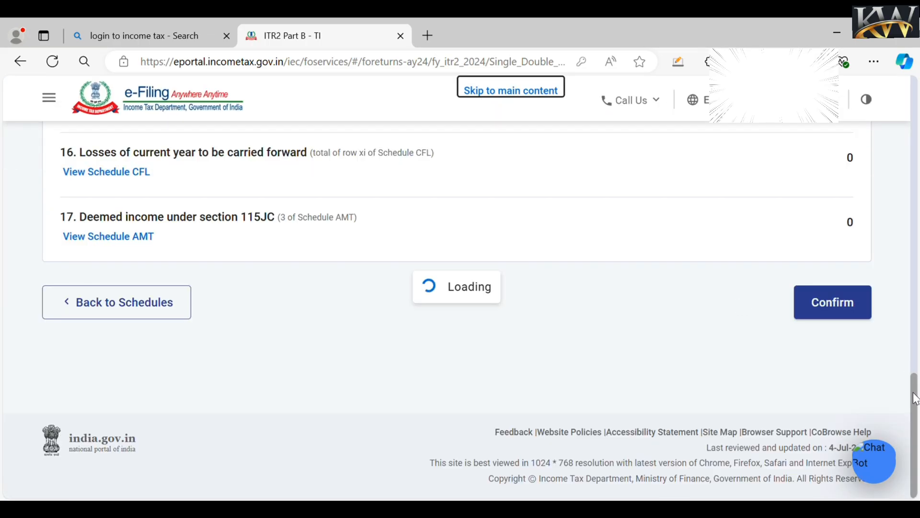
{"action": "scroll", "coordinate": [456, 310], "scroll_direction": "up", "scroll_amount": 8}
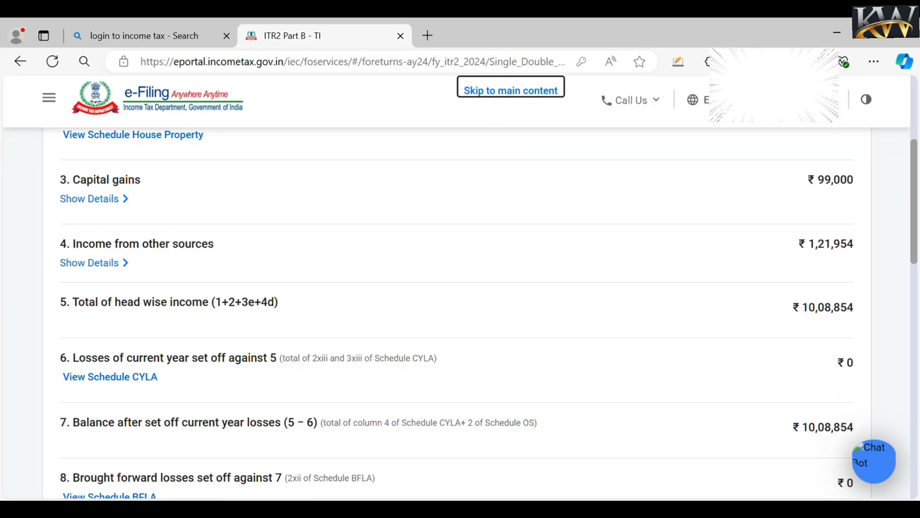
{"action": "scroll", "coordinate": [458, 310], "scroll_direction": "down", "scroll_amount": 4}
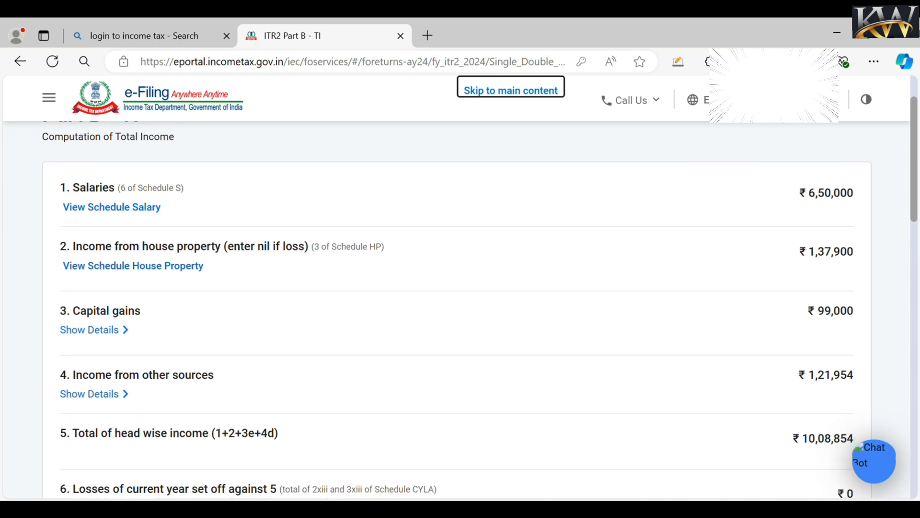
{"action": "scroll", "coordinate": [457, 310], "scroll_direction": "down", "scroll_amount": 1}
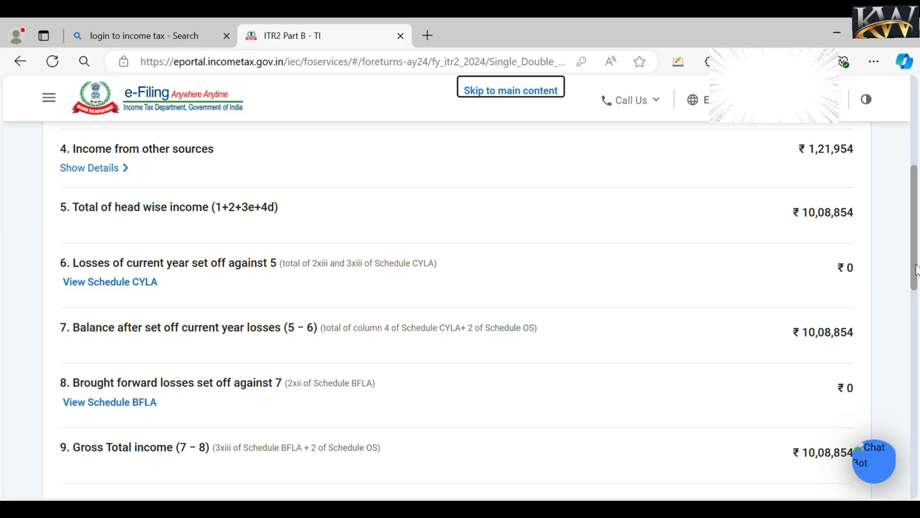
{"action": "left_click_drag", "start_coordinate": [917, 271], "coordinate": [916, 408]}
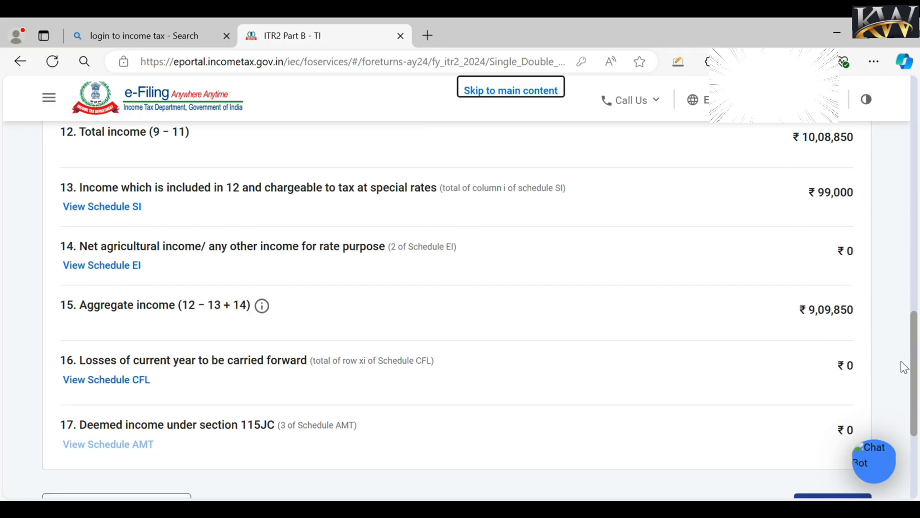
{"action": "left_click_drag", "start_coordinate": [916, 364], "coordinate": [918, 383]}
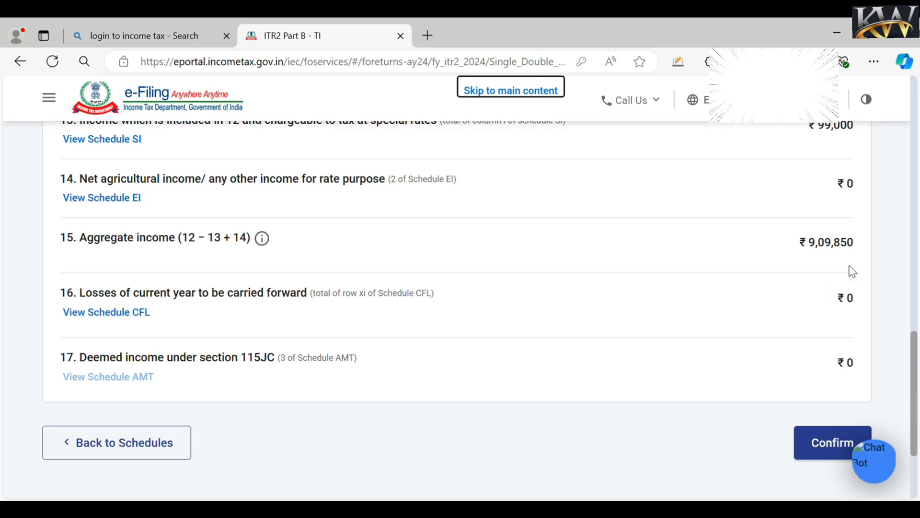
{"action": "left_click", "coordinate": [829, 449]}
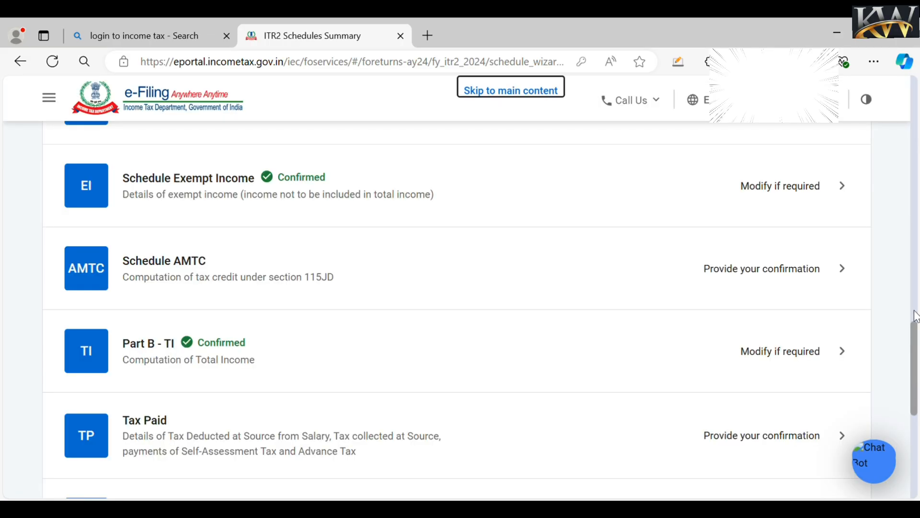
{"action": "left_click_drag", "start_coordinate": [914, 329], "coordinate": [915, 363]}
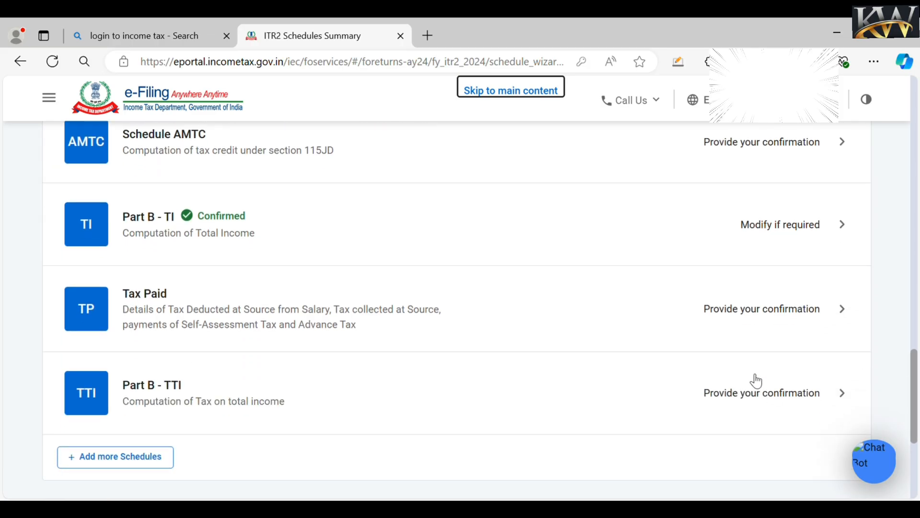
- In Schedule Taxes Paid, open the TDS 2 entry claiming ₹5,416 for Self for editing
{"action": "left_click", "coordinate": [754, 309]}
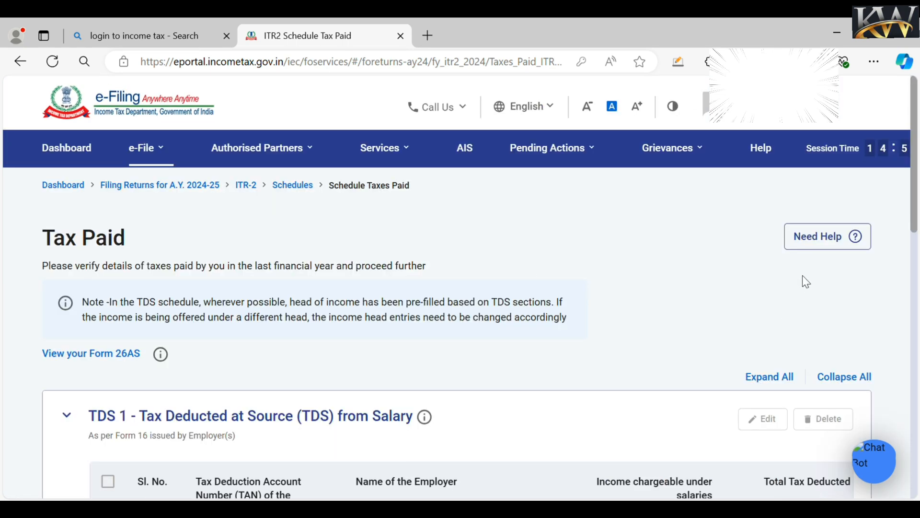
{"action": "mouse_move", "coordinate": [916, 218]}
{"action": "left_mouse_down"}
{"action": "mouse_move", "coordinate": [919, 230]}
{"action": "mouse_move", "coordinate": [919, 218]}
{"action": "left_mouse_up"}
{"action": "left_click", "coordinate": [762, 420]}
{"action": "scroll", "coordinate": [915, 230], "scroll_direction": "down", "scroll_amount": 6}
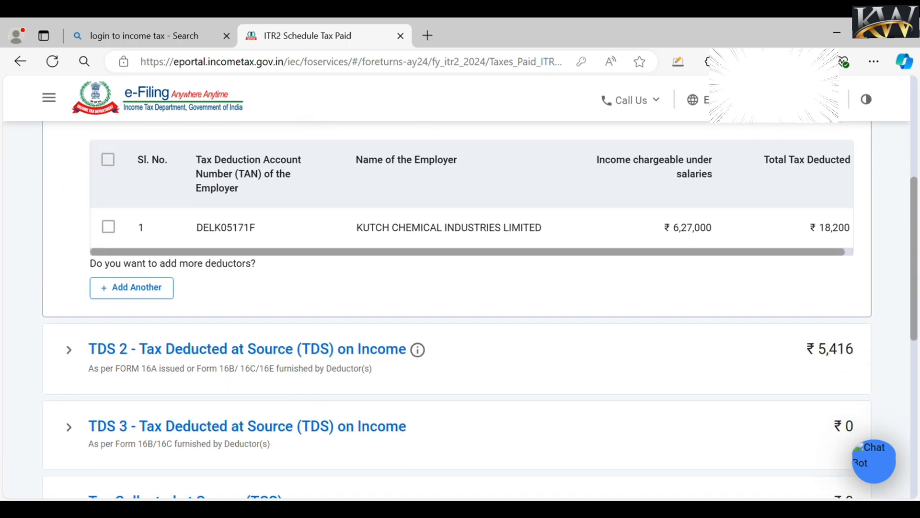
{"action": "scroll", "coordinate": [898, 366], "scroll_direction": "down", "scroll_amount": 1}
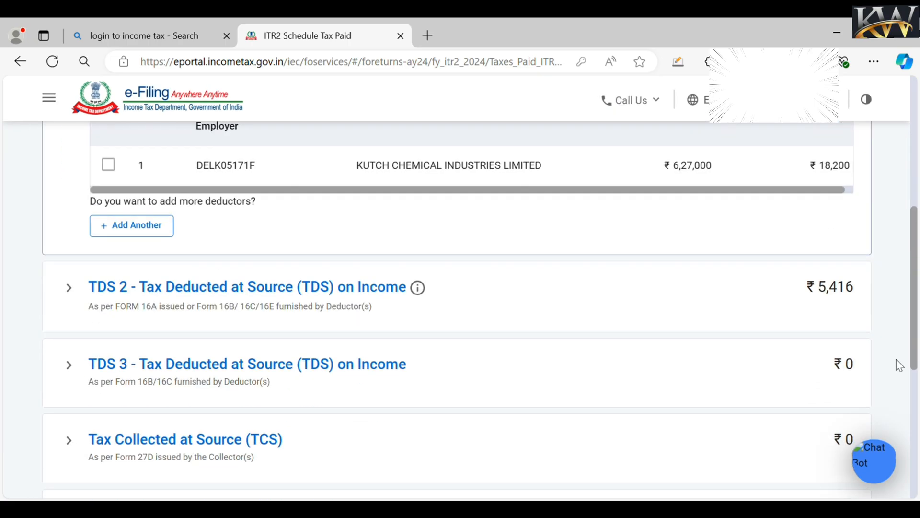
{"action": "left_click", "coordinate": [73, 291]}
{"action": "scroll", "coordinate": [100, 304], "scroll_direction": "down", "scroll_amount": 1}
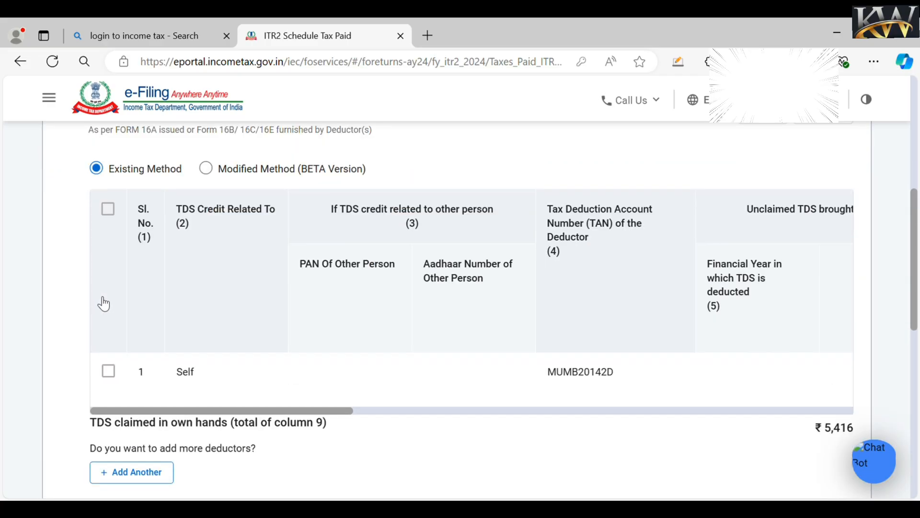
{"action": "left_click", "coordinate": [117, 375]}
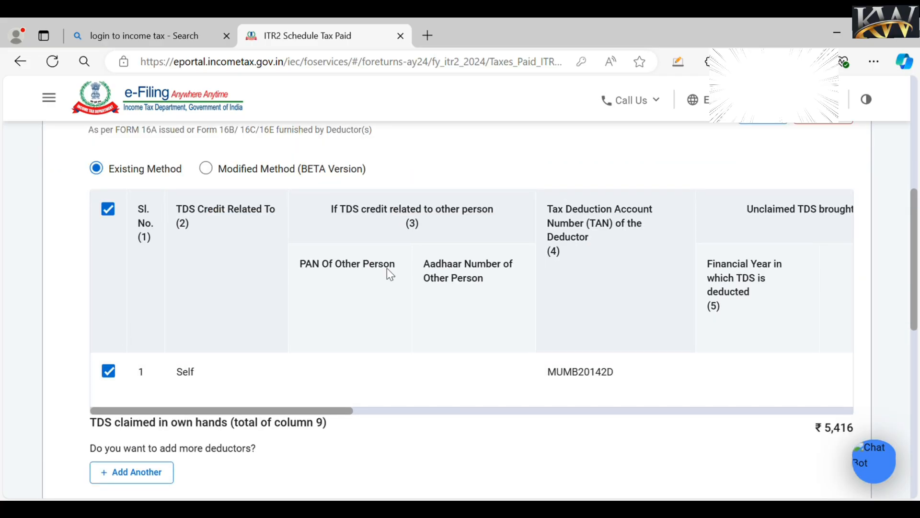
{"action": "scroll", "coordinate": [906, 238], "scroll_direction": "up", "scroll_amount": 1}
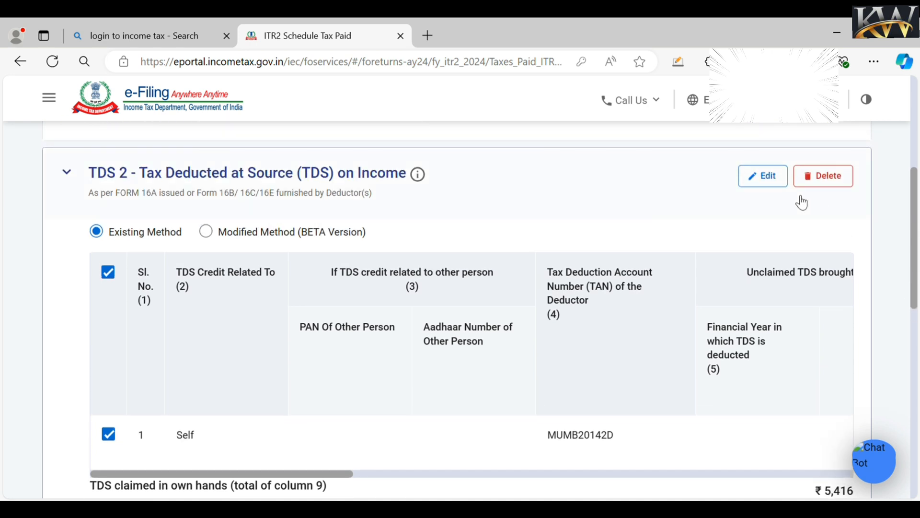
{"action": "left_click", "coordinate": [777, 182]}
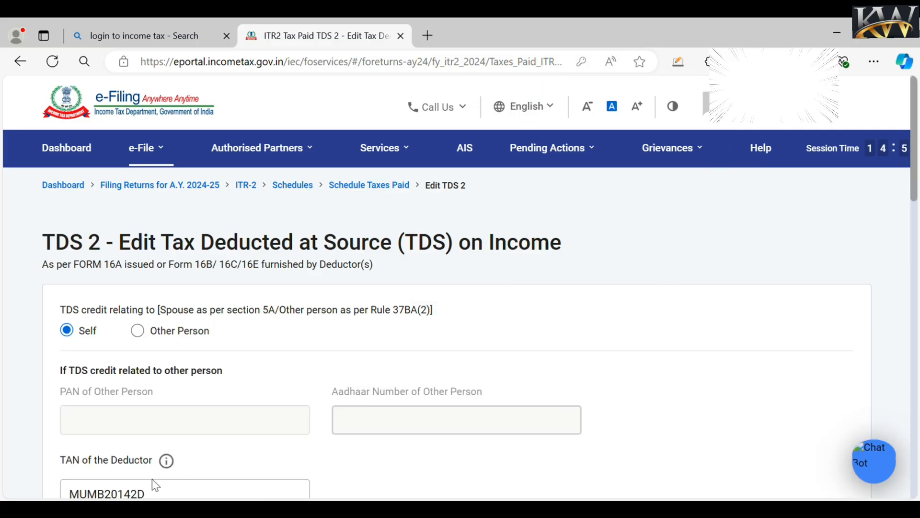
- Save the TDS 2 entry (₹54,155 gross) unchanged under Income from Other Sources
{"action": "scroll", "coordinate": [916, 197], "scroll_direction": "down", "scroll_amount": 6}
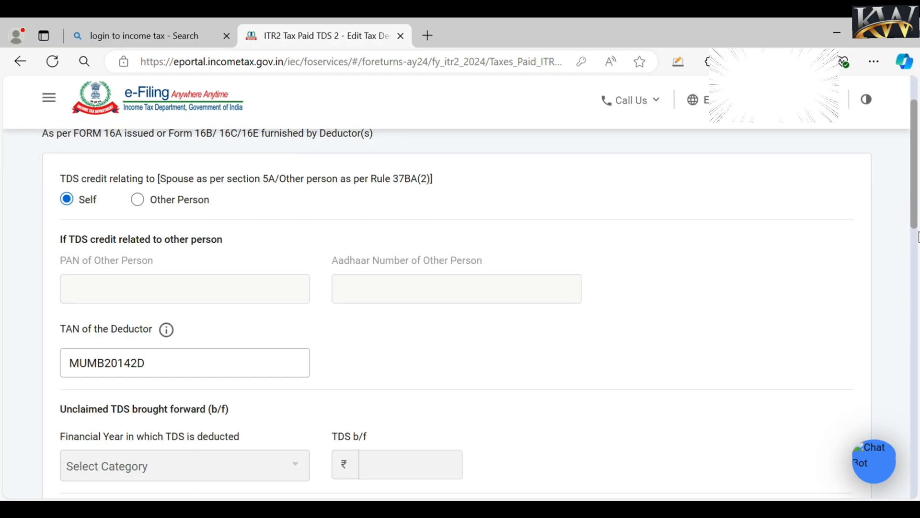
{"action": "left_click", "coordinate": [168, 370]}
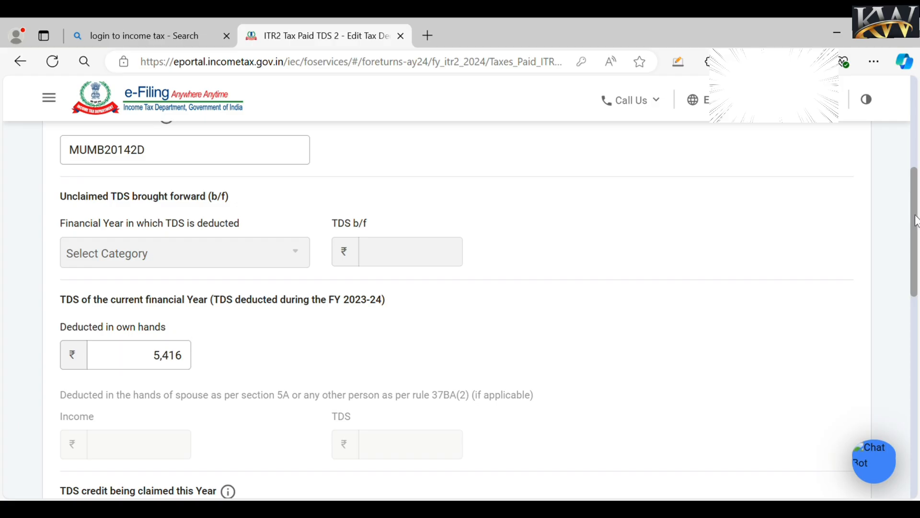
{"action": "scroll", "coordinate": [917, 221], "scroll_direction": "down", "scroll_amount": 4}
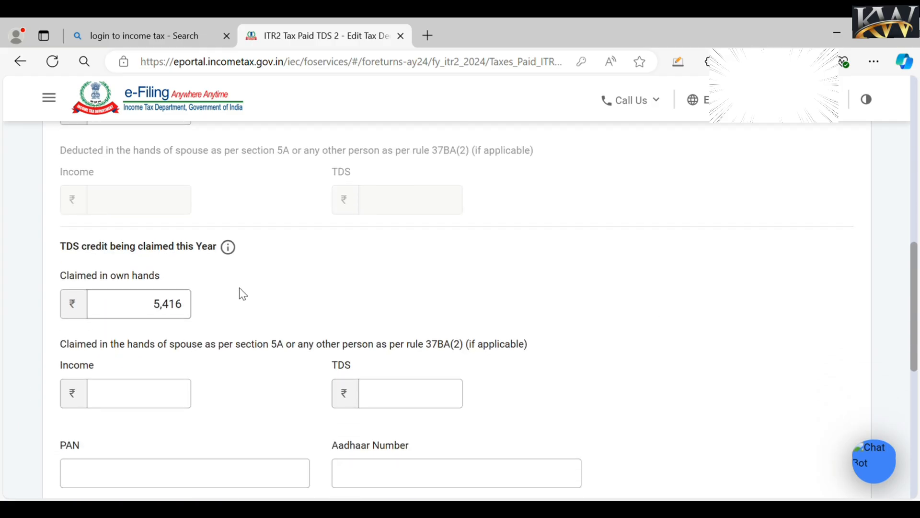
{"action": "scroll", "coordinate": [915, 270], "scroll_direction": "down", "scroll_amount": 5}
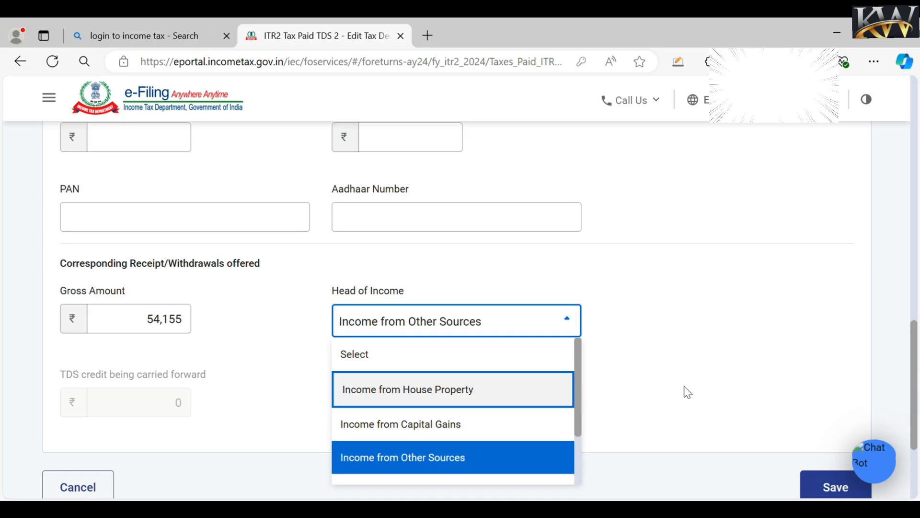
{"action": "left_click", "coordinate": [684, 386]}
{"action": "left_click", "coordinate": [844, 486]}
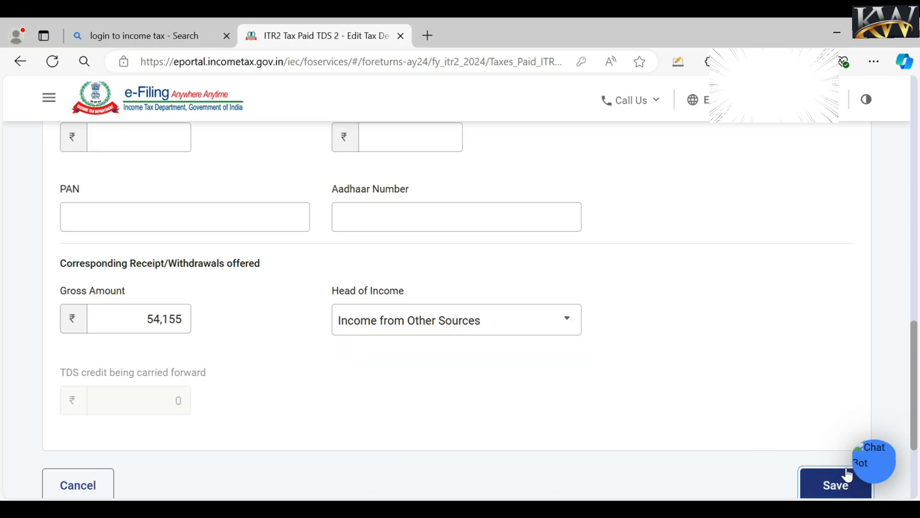
{"action": "scroll", "coordinate": [374, 395], "scroll_direction": "down", "scroll_amount": 10}
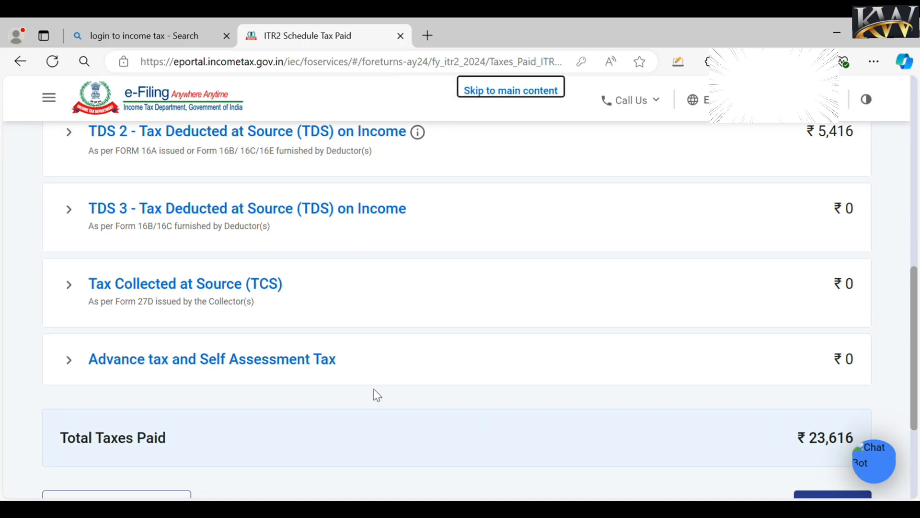
- Cancel the advance tax form without adding anything and confirm Schedule Tax Paid at ₹23,616
{"action": "left_click", "coordinate": [278, 371]}
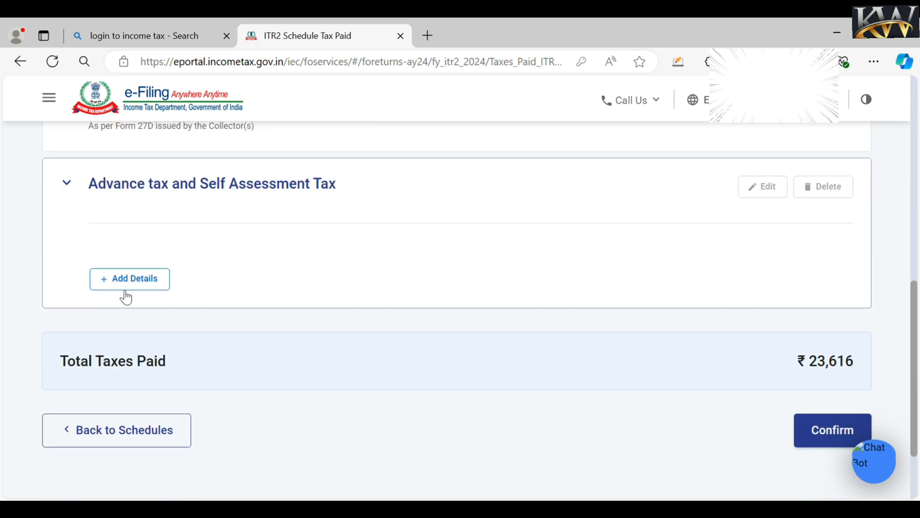
{"action": "left_click", "coordinate": [126, 291]}
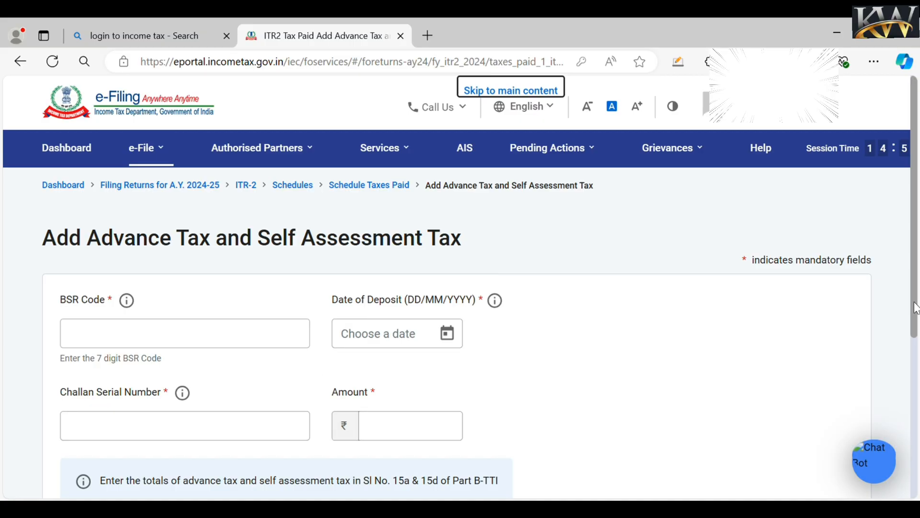
{"action": "scroll", "coordinate": [915, 307], "scroll_direction": "down", "scroll_amount": 6}
{"action": "left_click", "coordinate": [109, 333]}
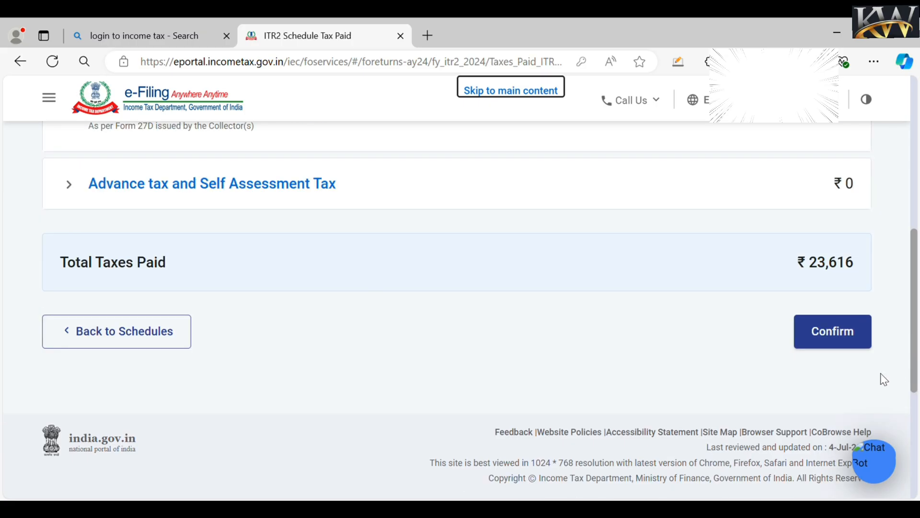
{"action": "left_click", "coordinate": [836, 338]}
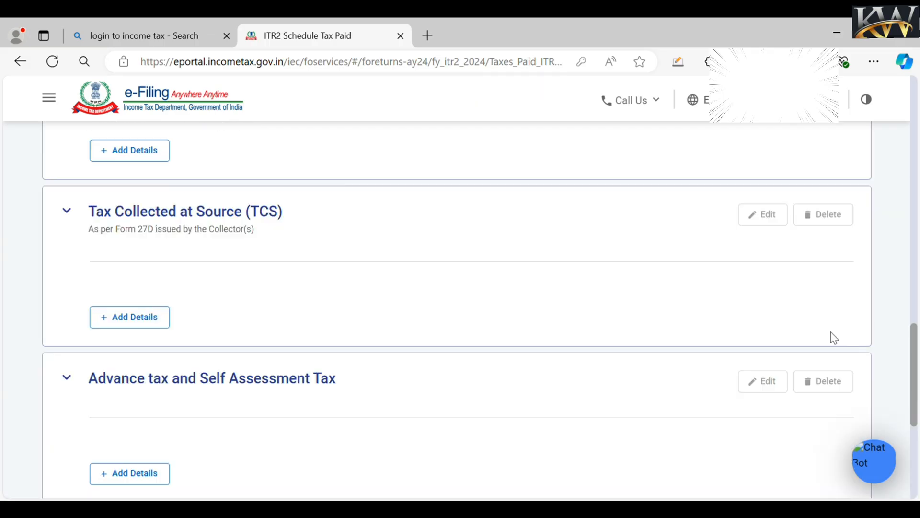
{"action": "scroll", "coordinate": [917, 383], "scroll_direction": "down", "scroll_amount": 12}
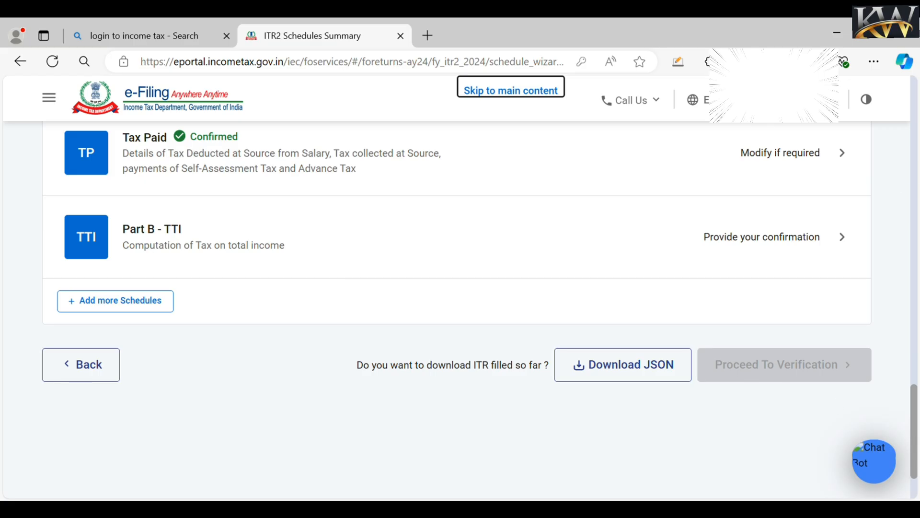
- Open Part B-TTI, expand item 13's interest details, and review the ₹30,180 payable
{"action": "left_click", "coordinate": [743, 243]}
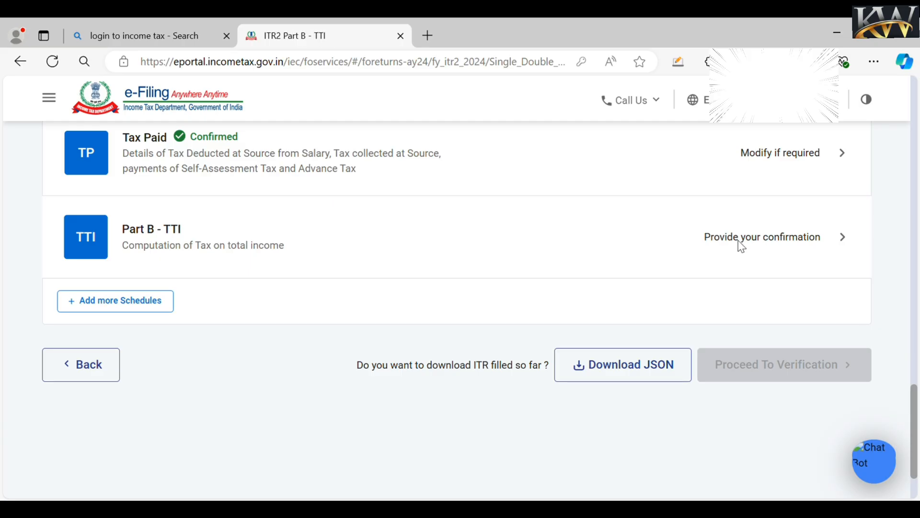
{"action": "left_click_drag", "start_coordinate": [915, 139], "coordinate": [916, 186]}
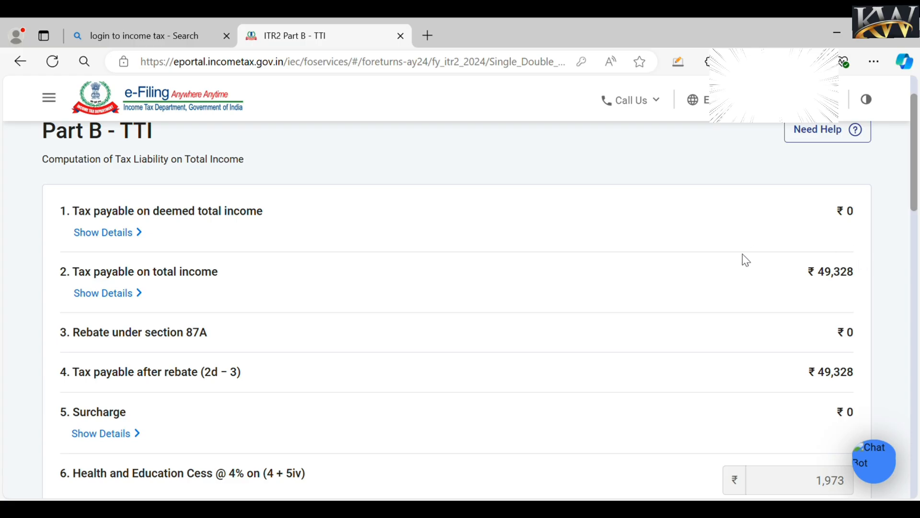
{"action": "scroll", "coordinate": [914, 182], "scroll_direction": "down", "scroll_amount": 5}
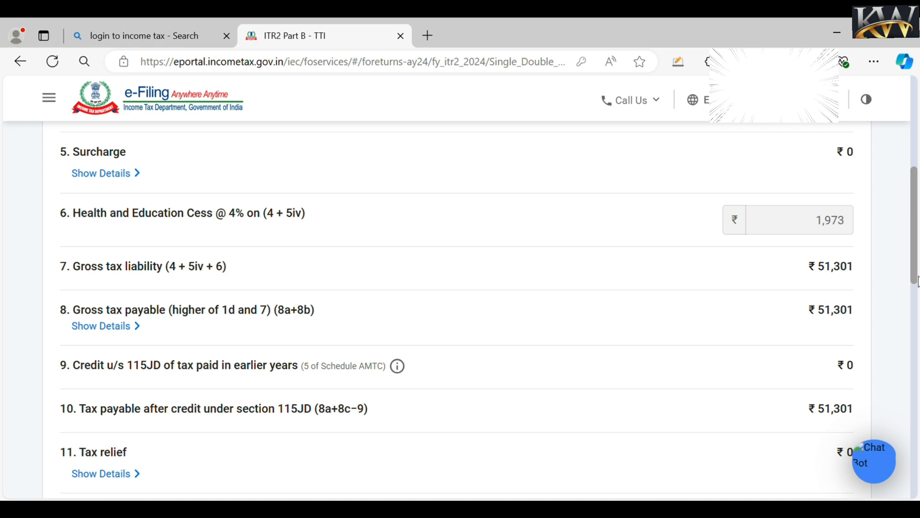
{"action": "scroll", "coordinate": [916, 281], "scroll_direction": "down", "scroll_amount": 4}
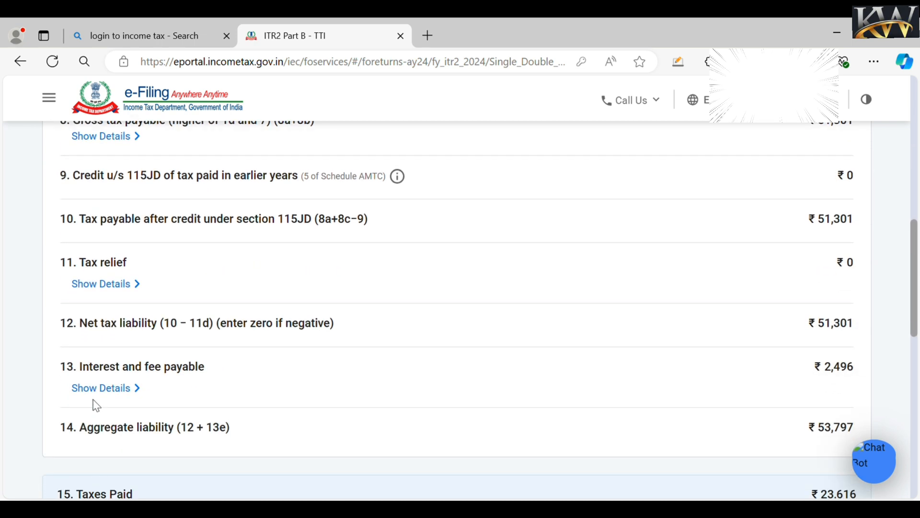
{"action": "left_click", "coordinate": [108, 391]}
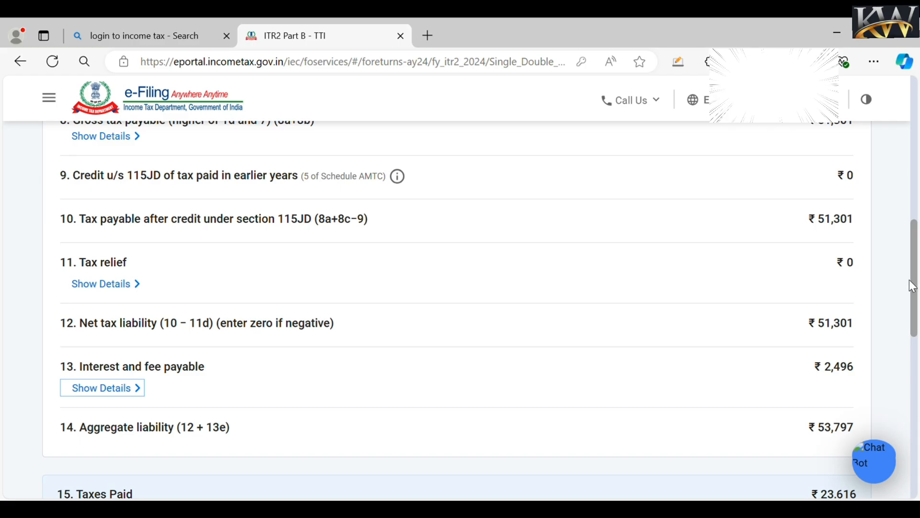
{"action": "left_click_drag", "start_coordinate": [913, 285], "coordinate": [915, 315]}
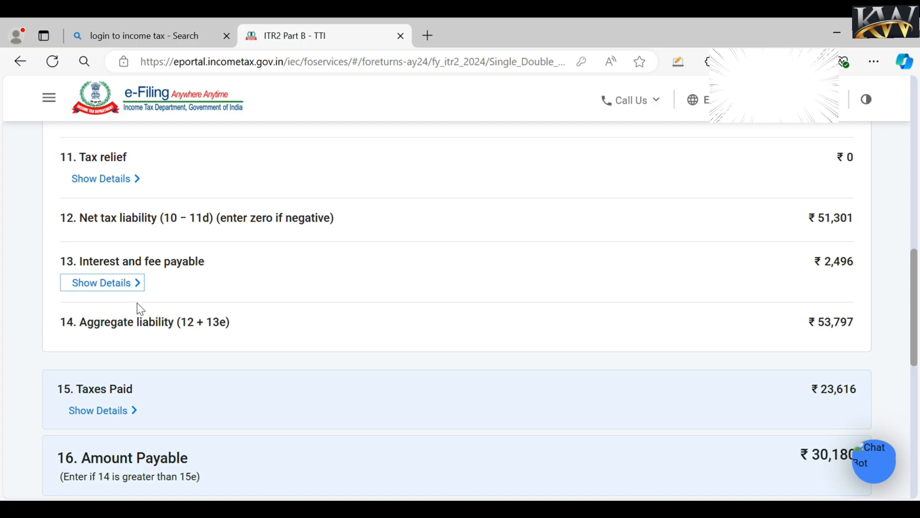
{"action": "left_click", "coordinate": [139, 284]}
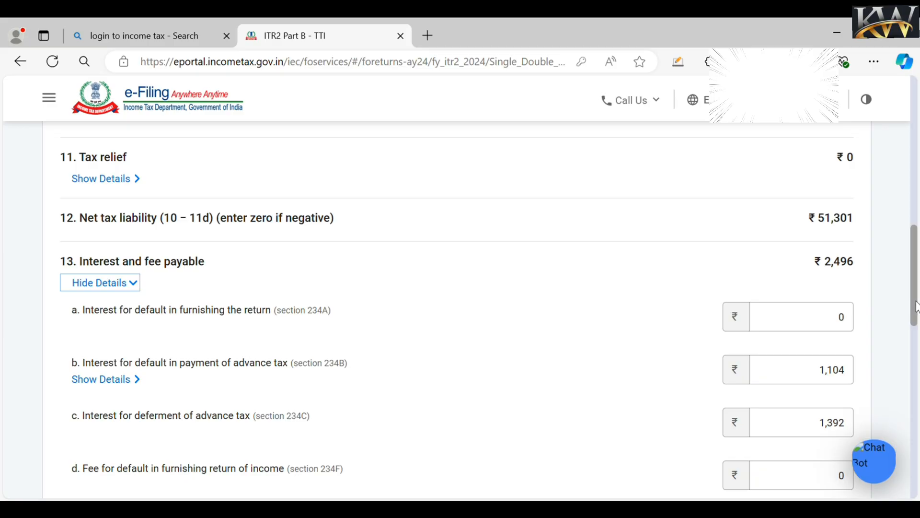
{"action": "left_click_drag", "start_coordinate": [914, 302], "coordinate": [914, 385]}
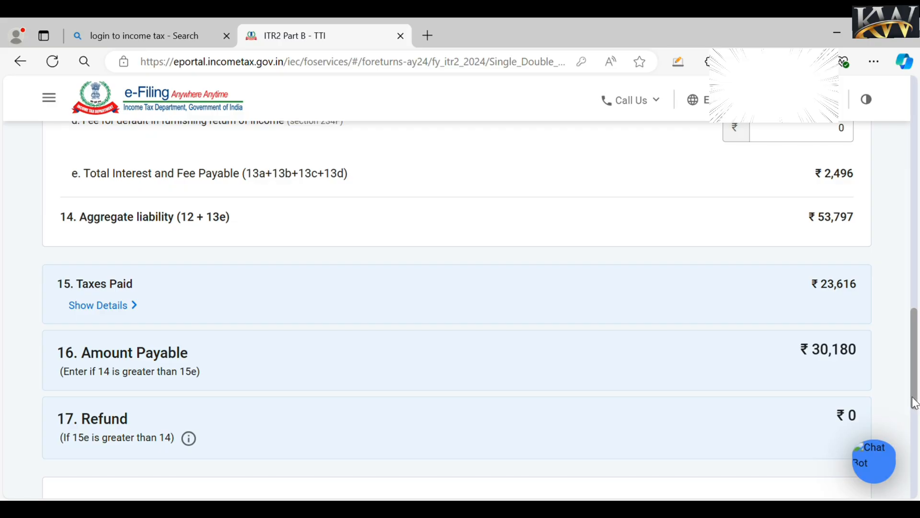
{"action": "left_click_drag", "start_coordinate": [914, 404], "coordinate": [915, 456]}
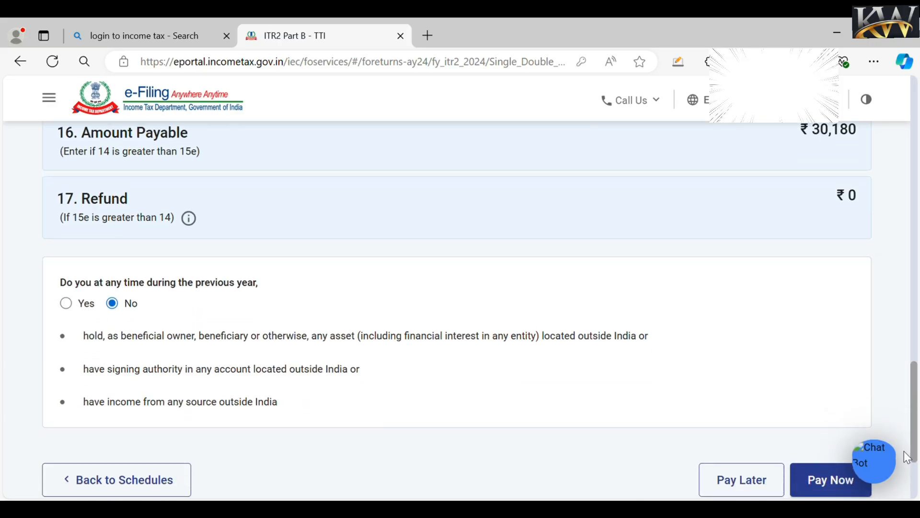